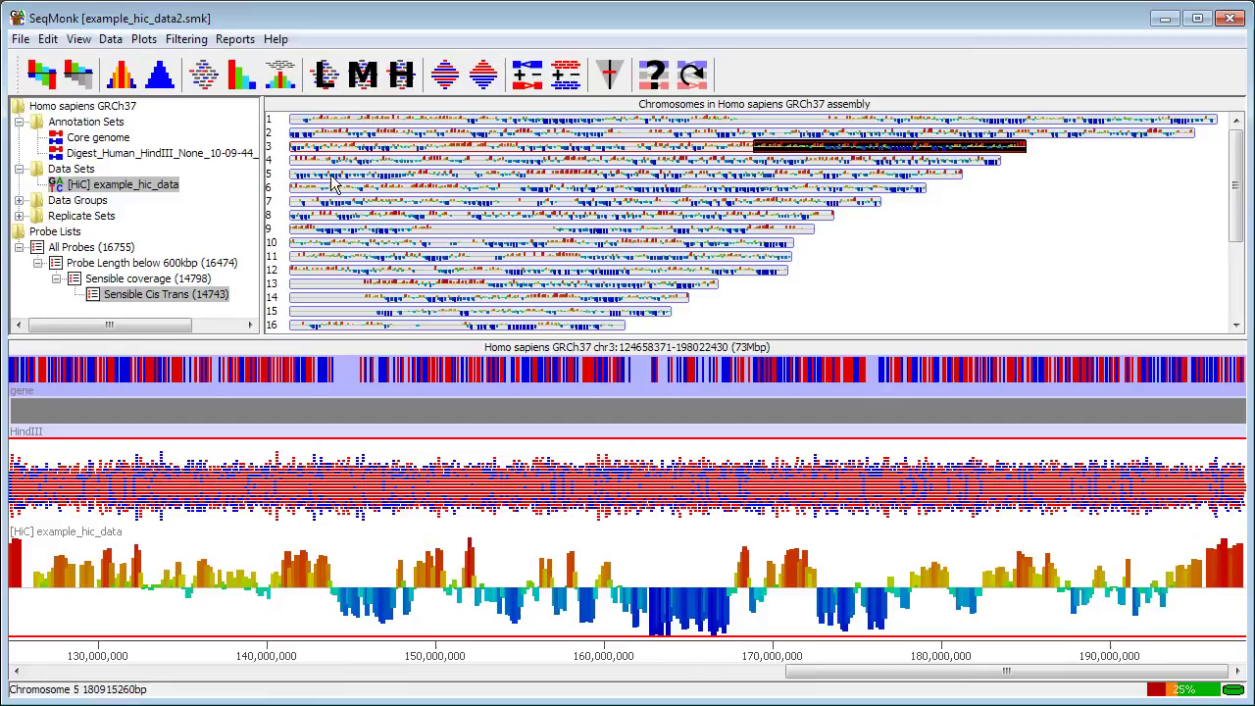
Choose Plots > HiC Heatmap > Genome View to bring up the Heatmap Options
left_click(143, 40)
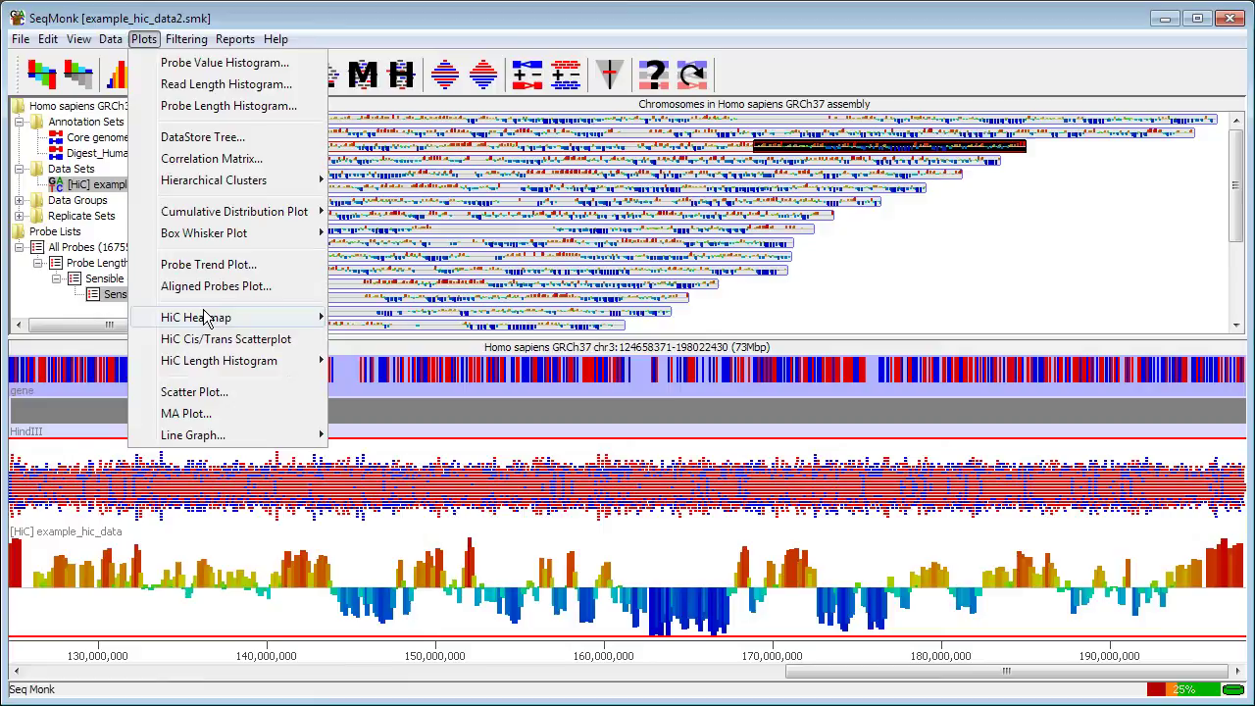
mouse_move(205, 327)
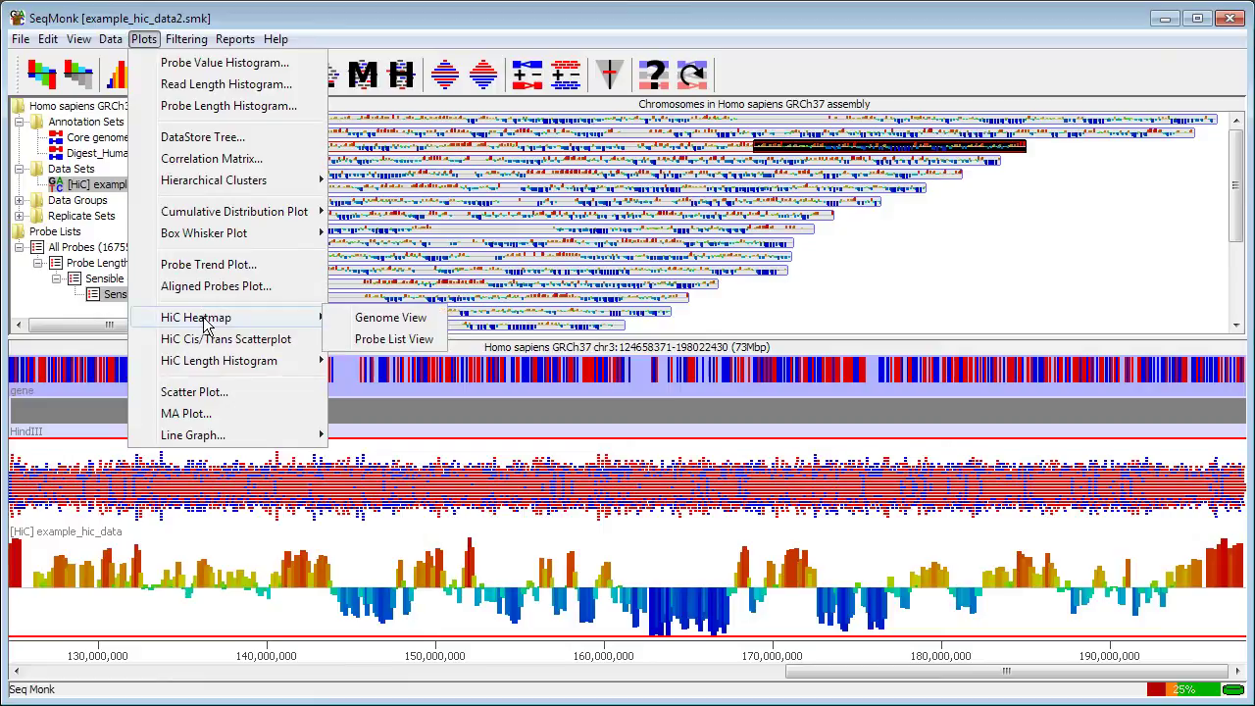
left_click(394, 321)
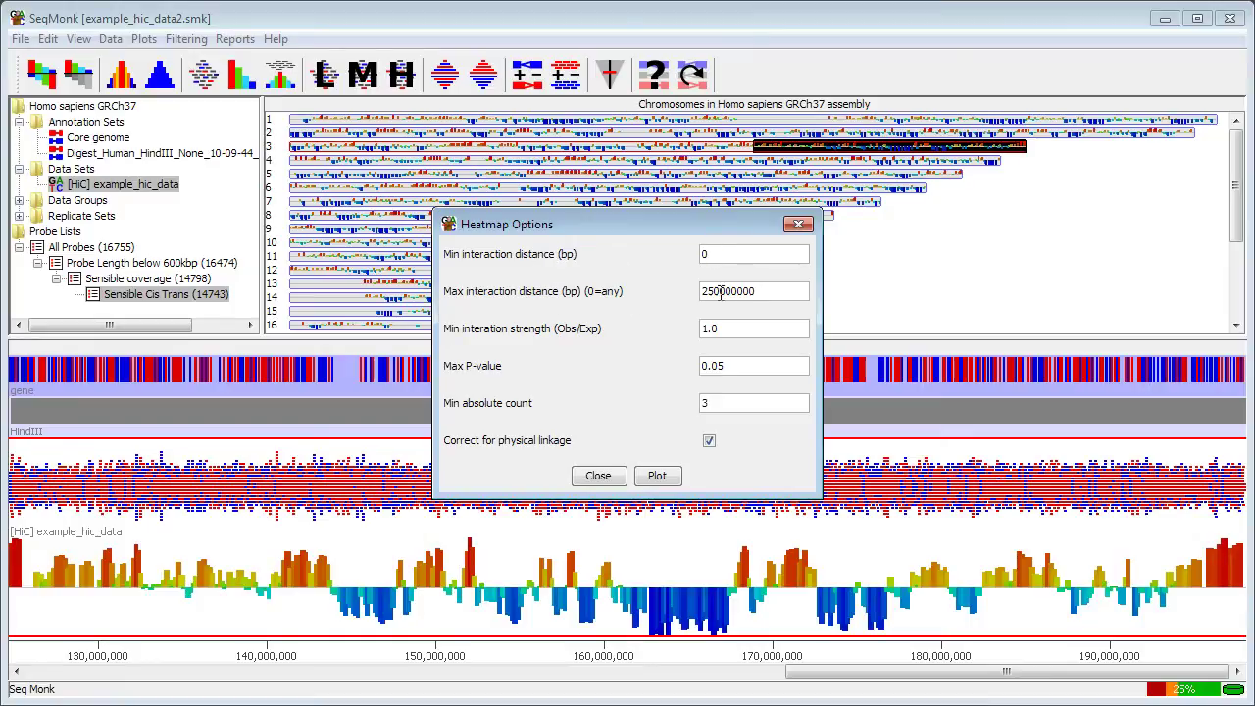
Plot the linkage-corrected heatmap with defaults: strength above 1.0, P-value 0.05, at least 3 reads
left_click(755, 292)
left_click(671, 480)
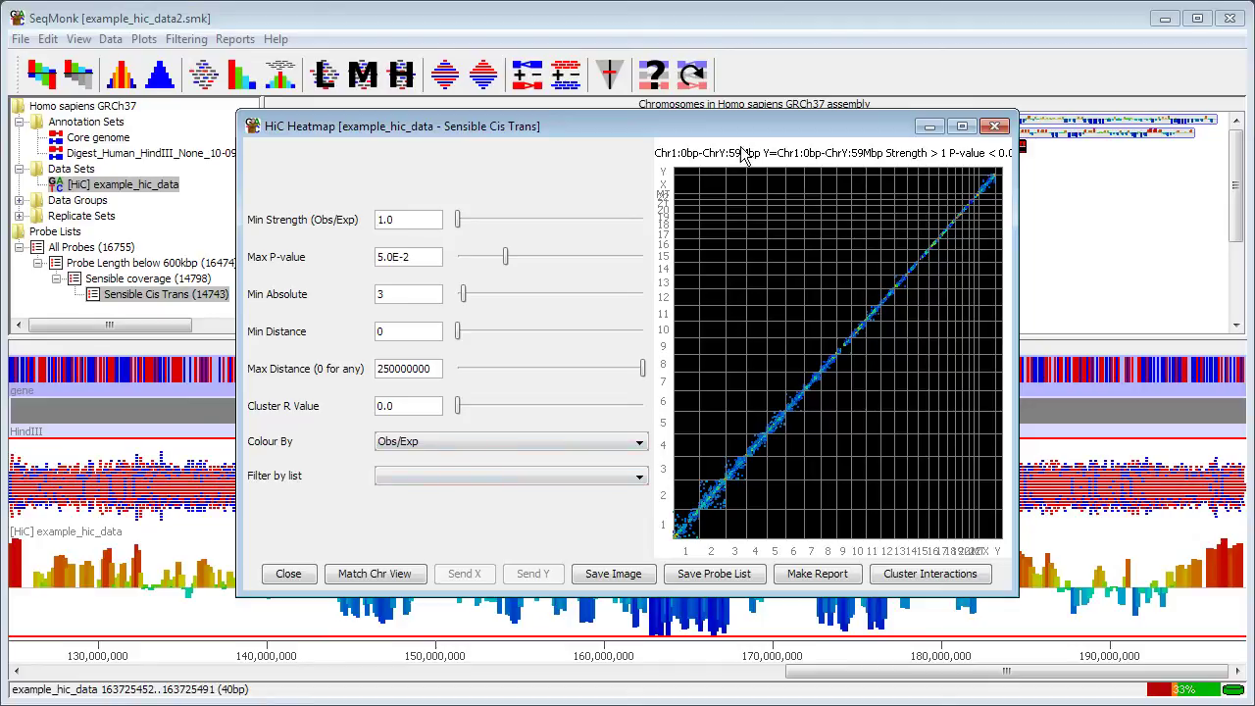
Move the HiC Heatmap window to the top left and enlarge it
left_click_drag(753, 125, 553, 49)
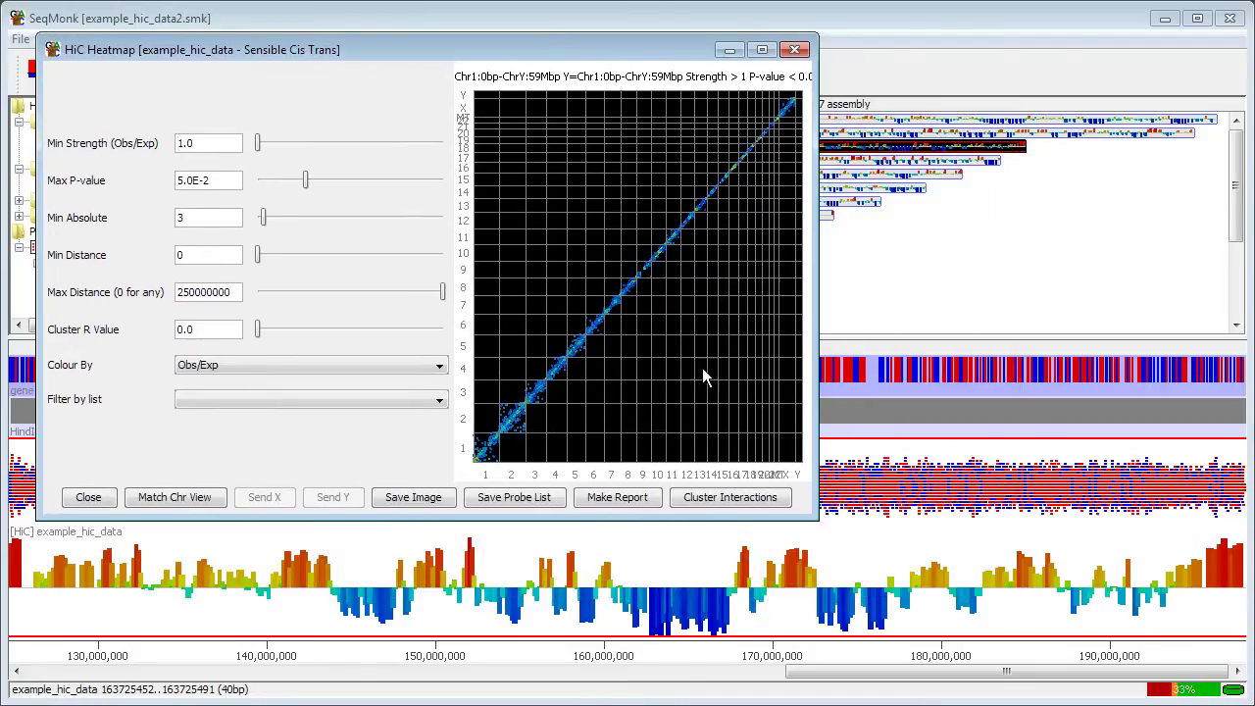
left_click_drag(816, 522, 1041, 674)
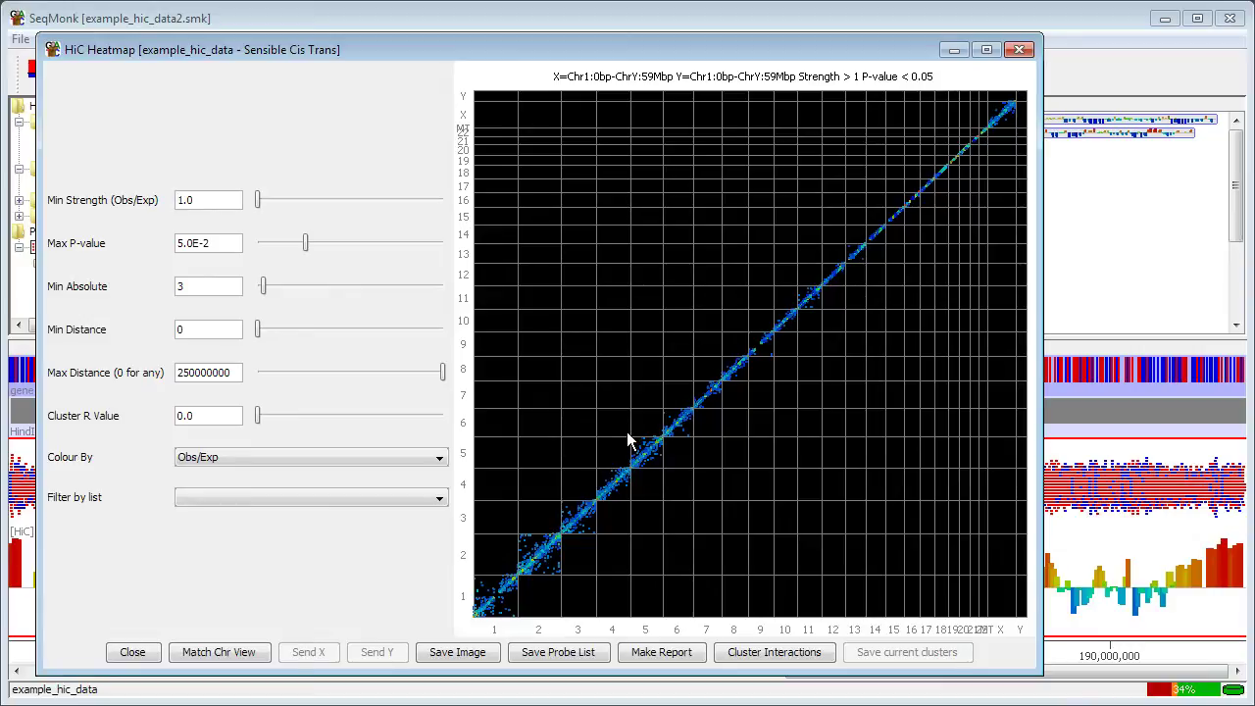
Zoom the heatmap onto chromosome 5 (Chr4:176Mbp–Chr6:24Mbp) and shrink its window
left_click_drag(627, 434, 665, 473)
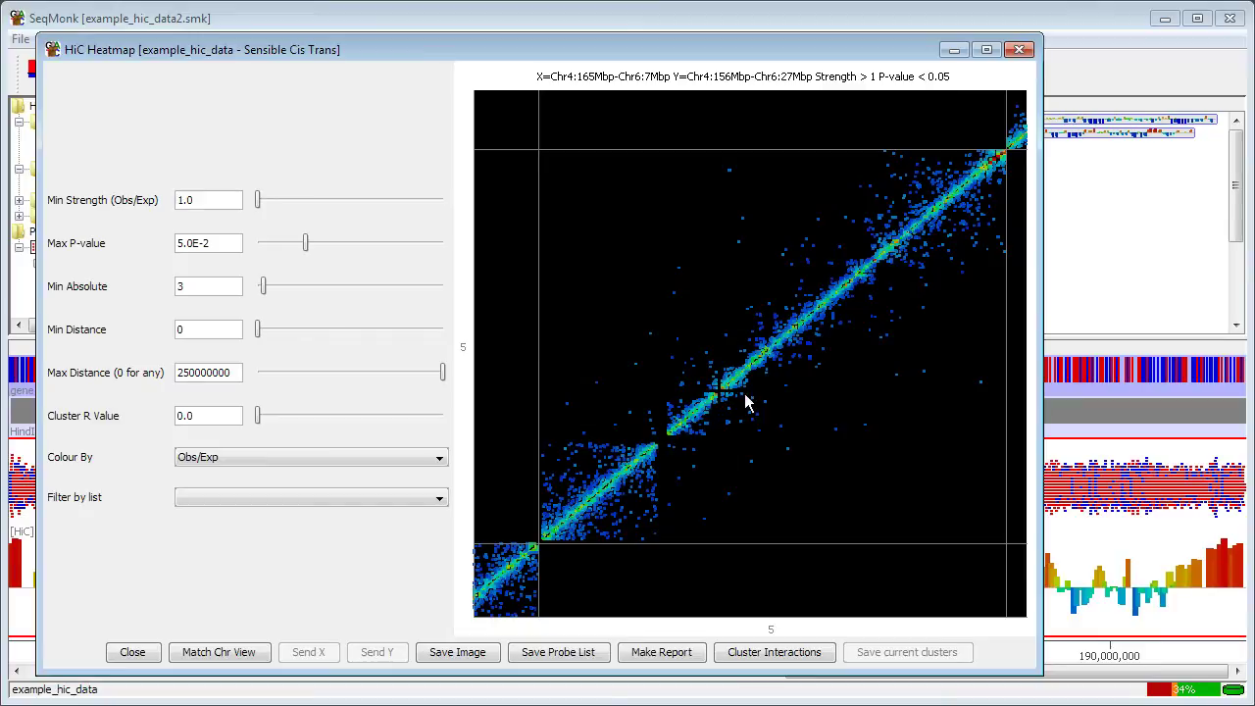
left_click_drag(662, 396, 721, 456)
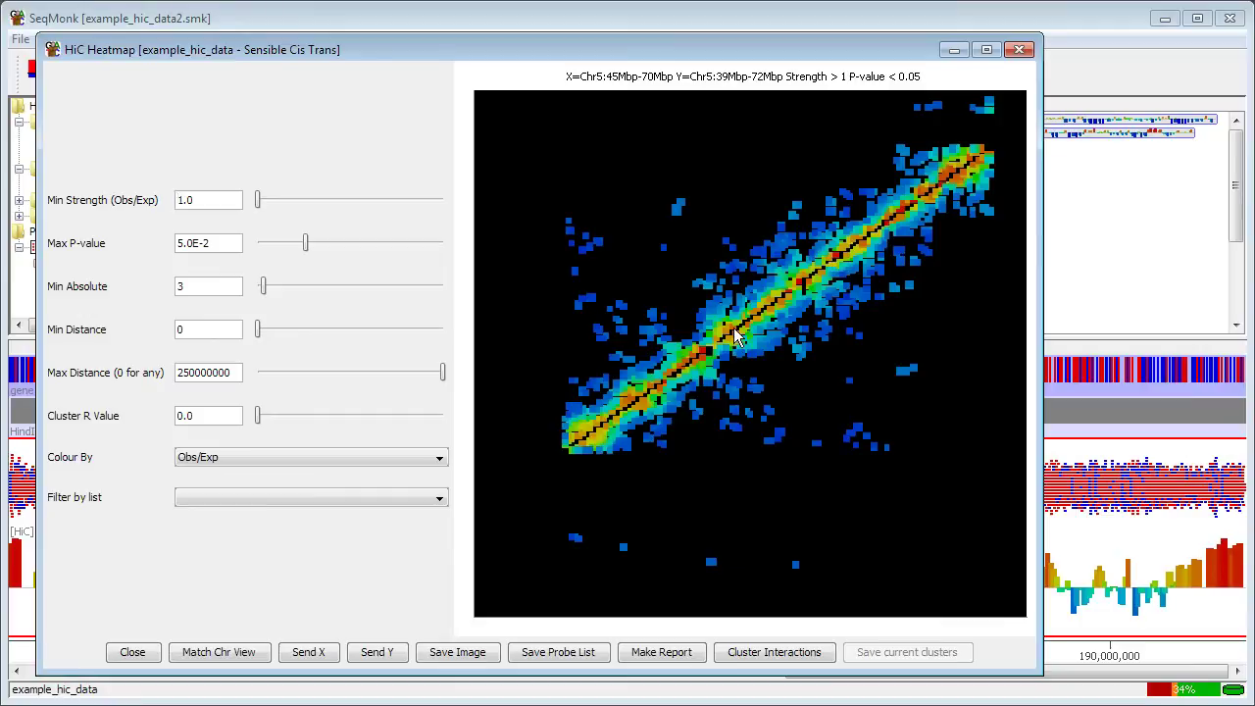
scroll(734, 328, "down", 2)
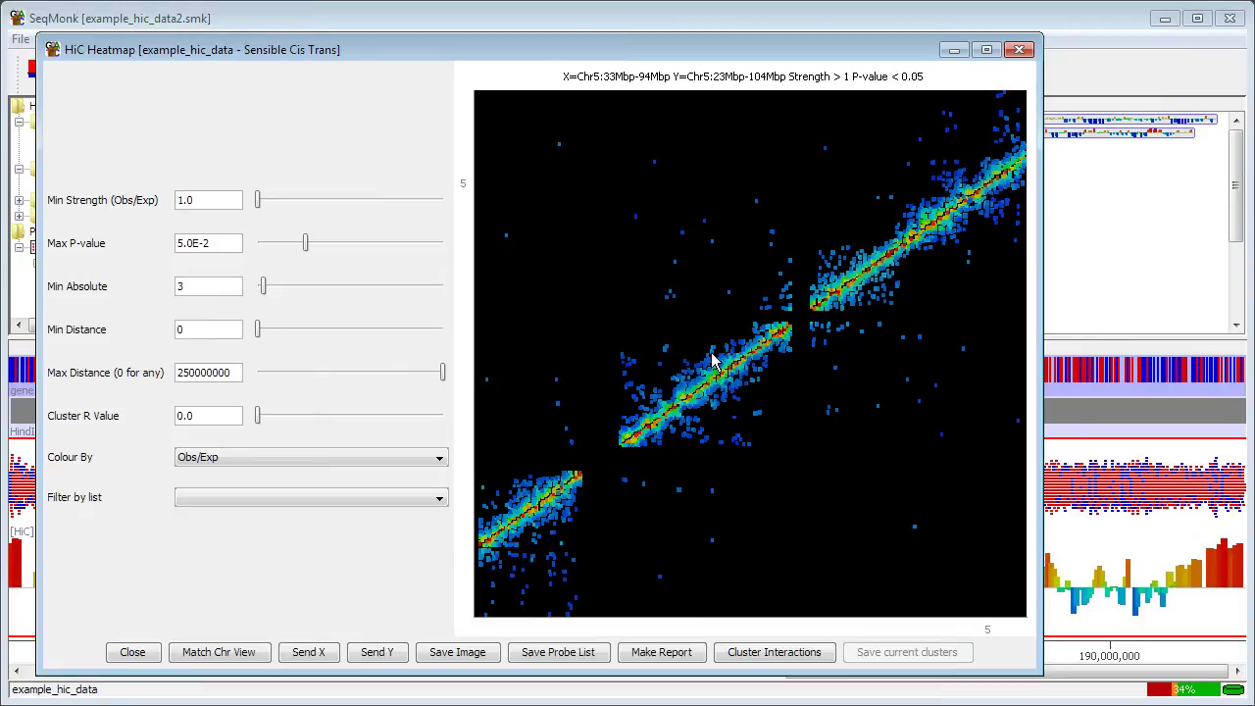
scroll(713, 360, "down", 1)
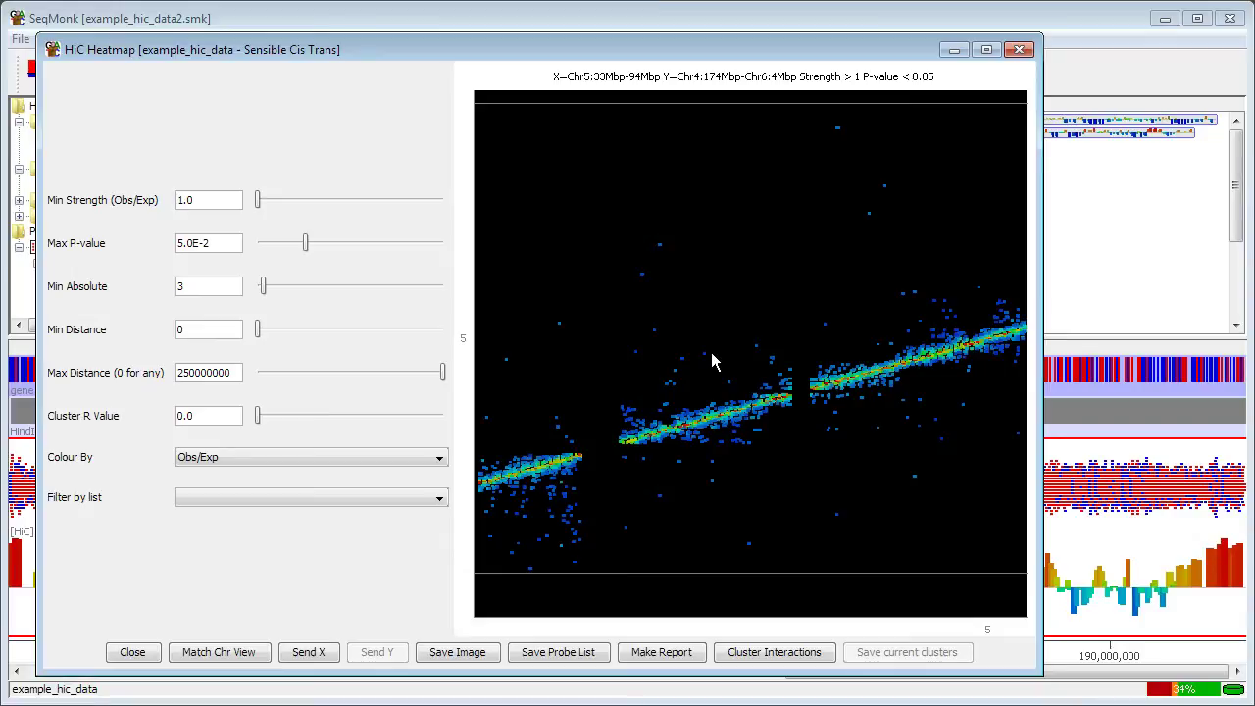
scroll(713, 361, "down", 1)
scroll(713, 361, "down", 1)
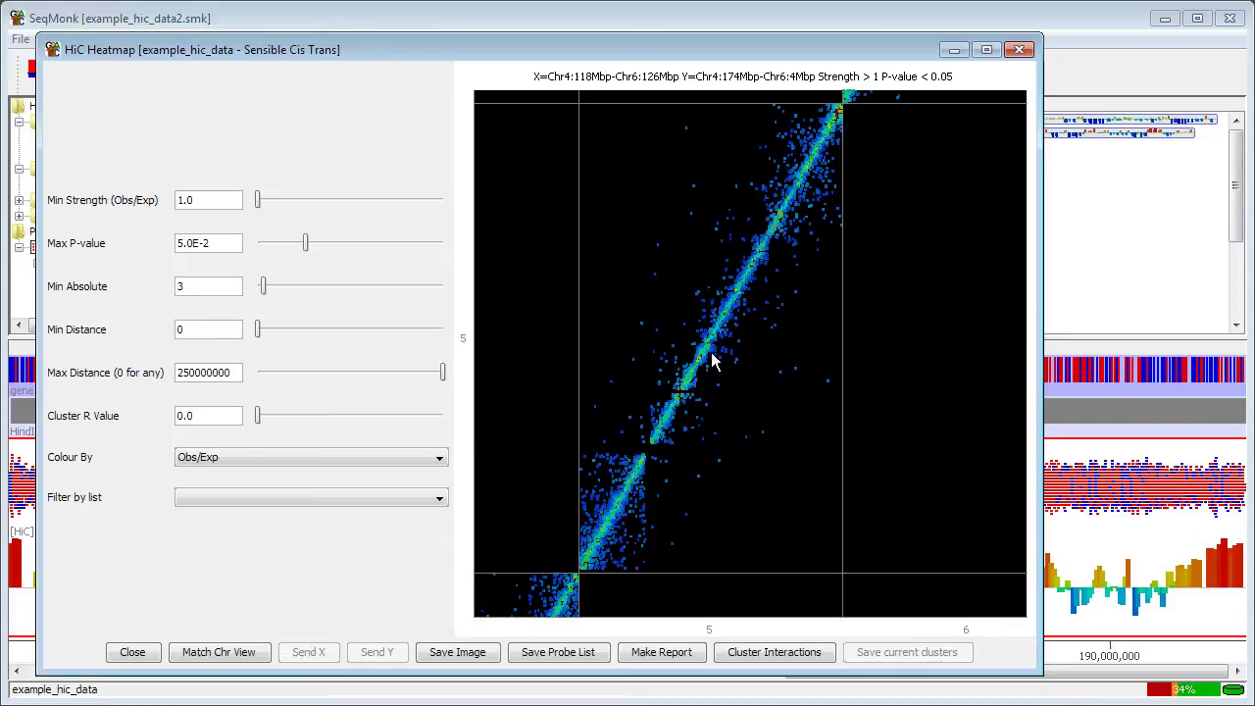
scroll(713, 361, "down", 1)
scroll(713, 361, "down", 1)
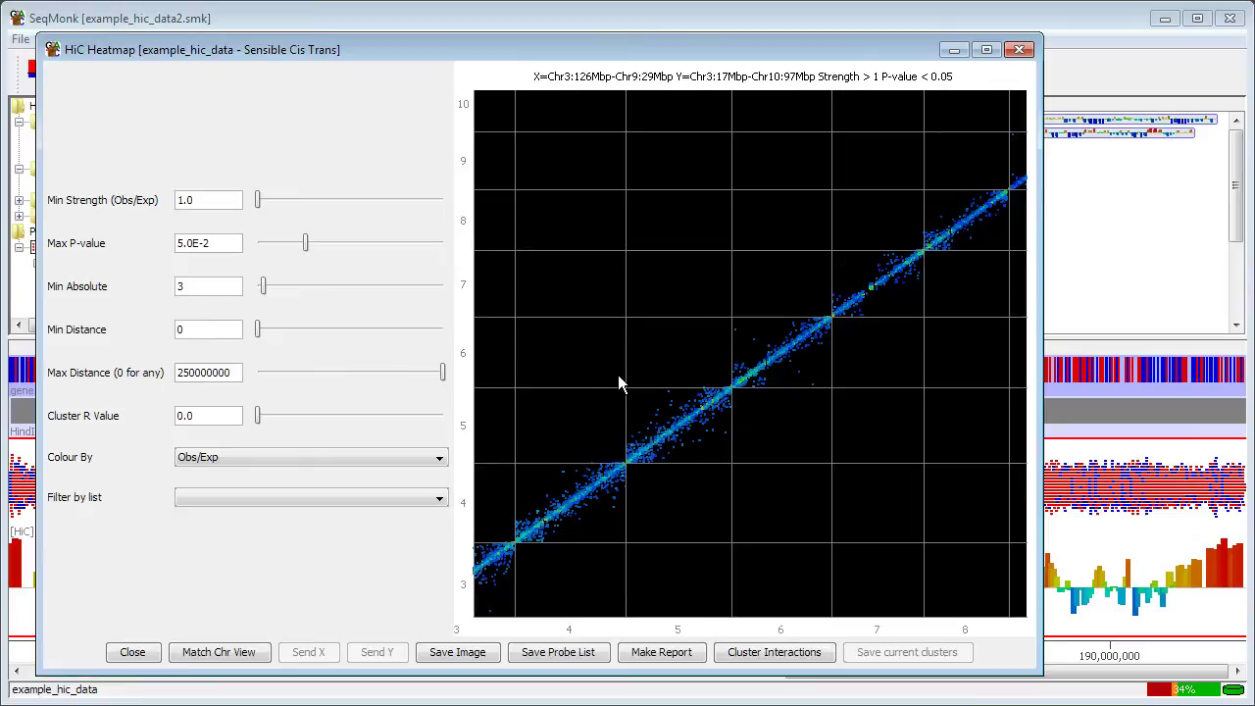
left_click_drag(618, 377, 747, 477)
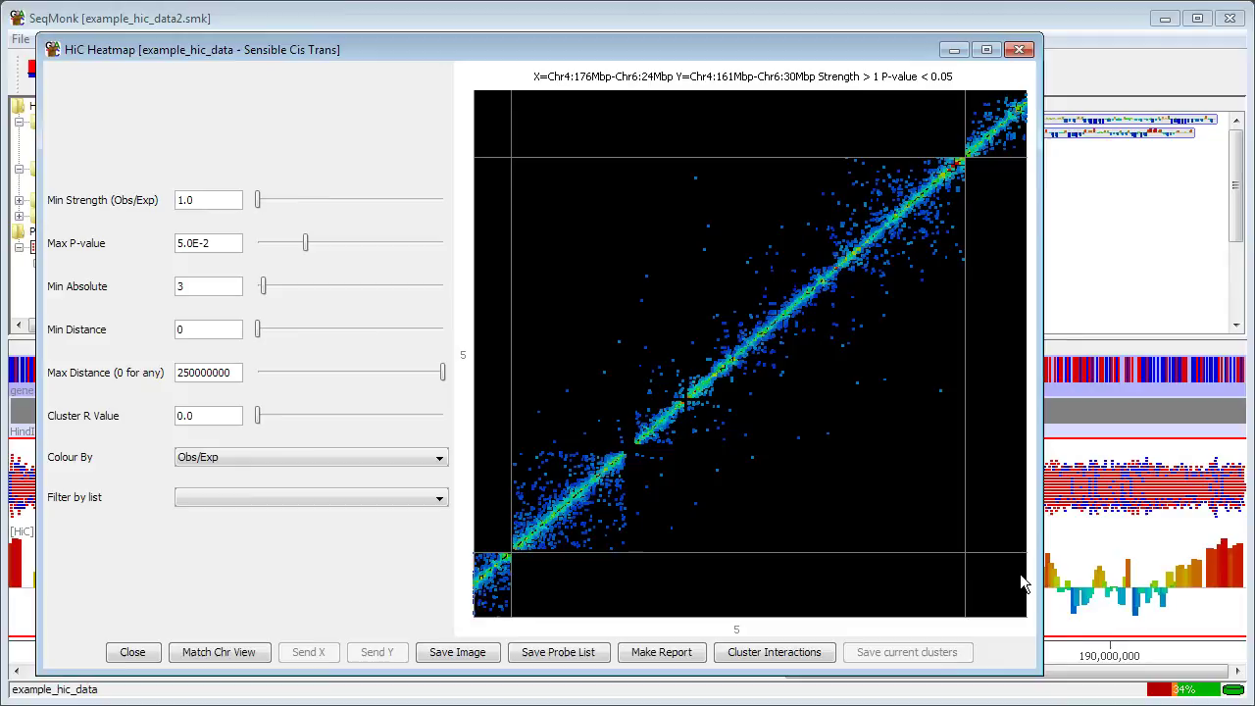
left_click_drag(1034, 675, 672, 314)
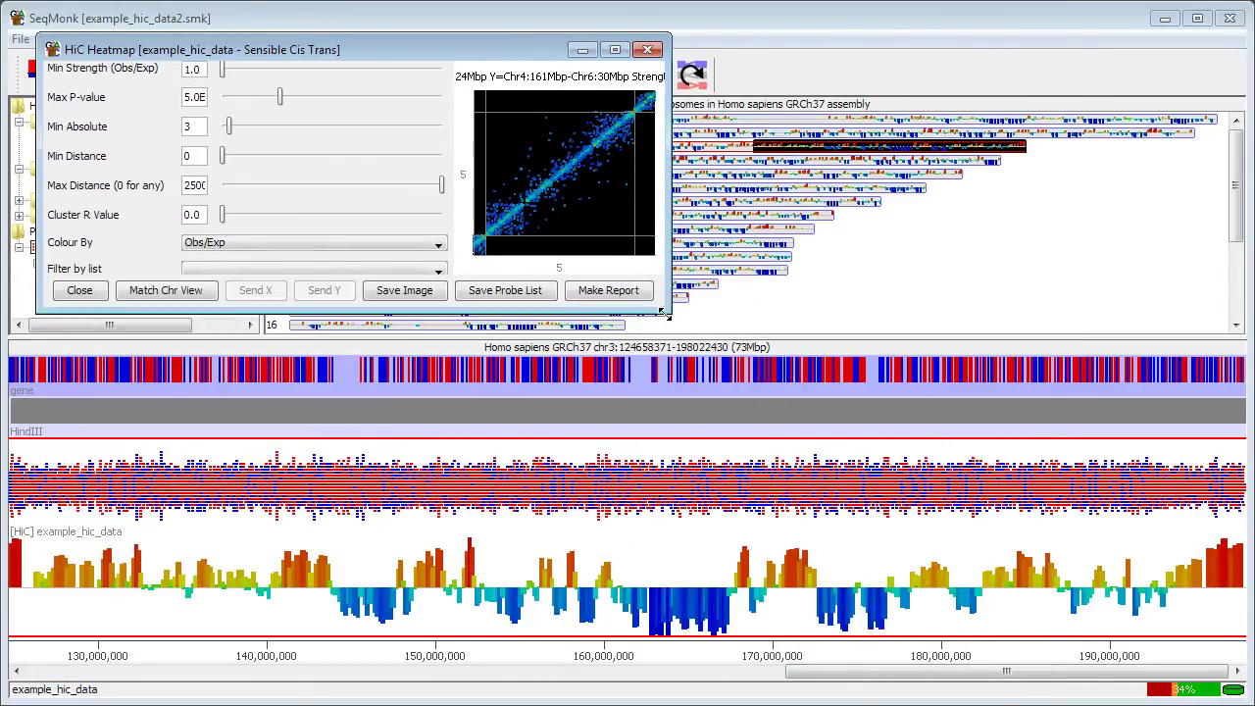
Zoom into a strong Chr5 106–123 Mbp interaction and send both ends to the chromosome view
left_click_drag(517, 135, 592, 209)
left_click_drag(496, 126, 518, 151)
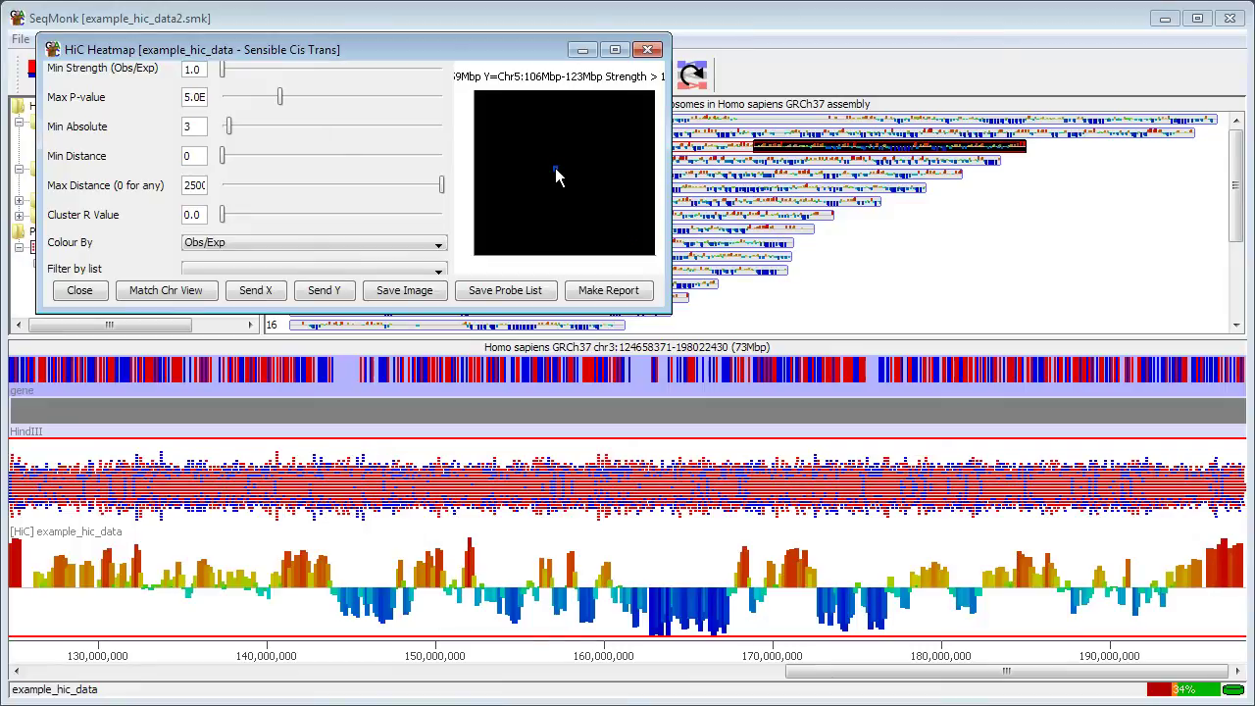
left_click(556, 175)
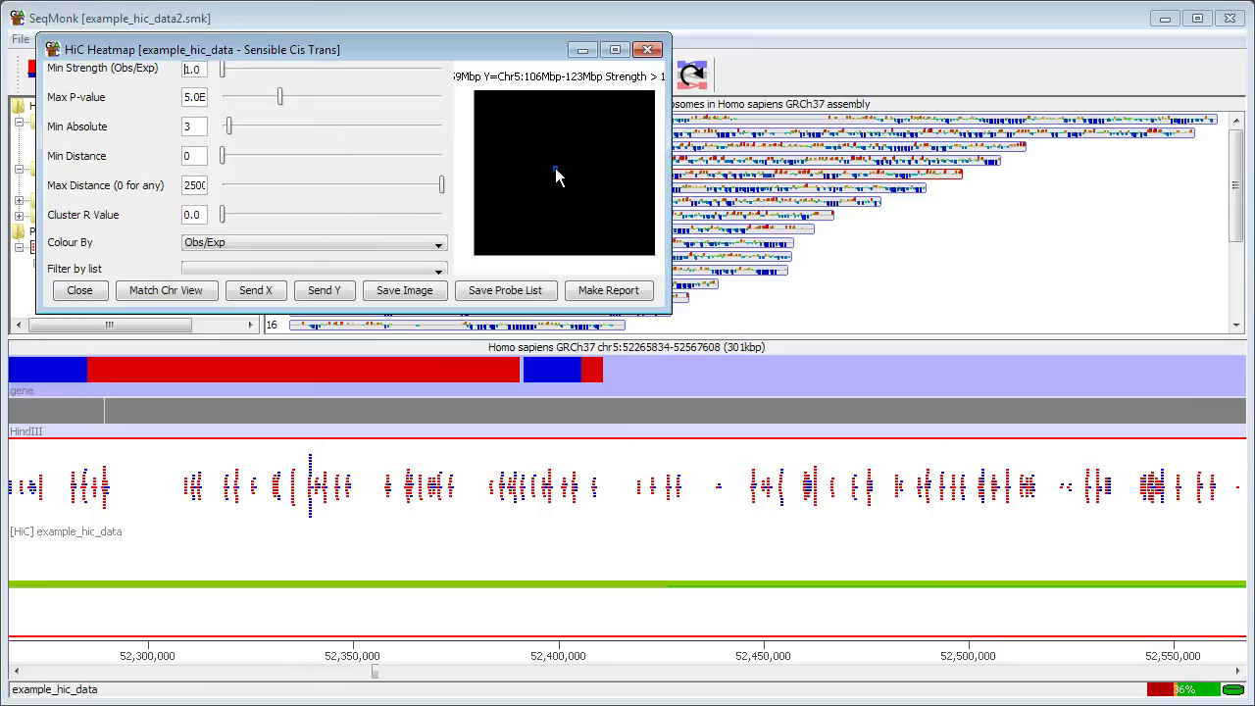
left_click(556, 175)
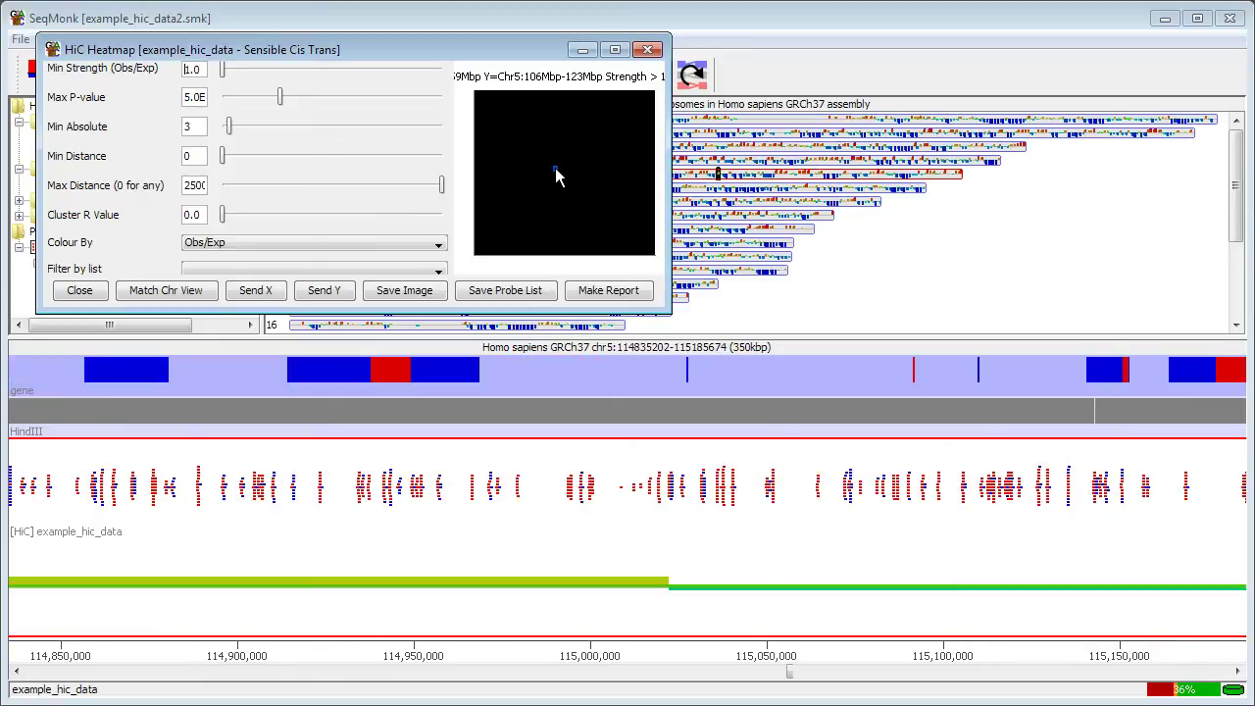
right_click(558, 181)
Zoom into another heatmap region and send its X region to the chromosome view
left_click_drag(509, 177, 566, 243)
left_click_drag(493, 202, 557, 235)
left_click_drag(644, 104, 491, 262)
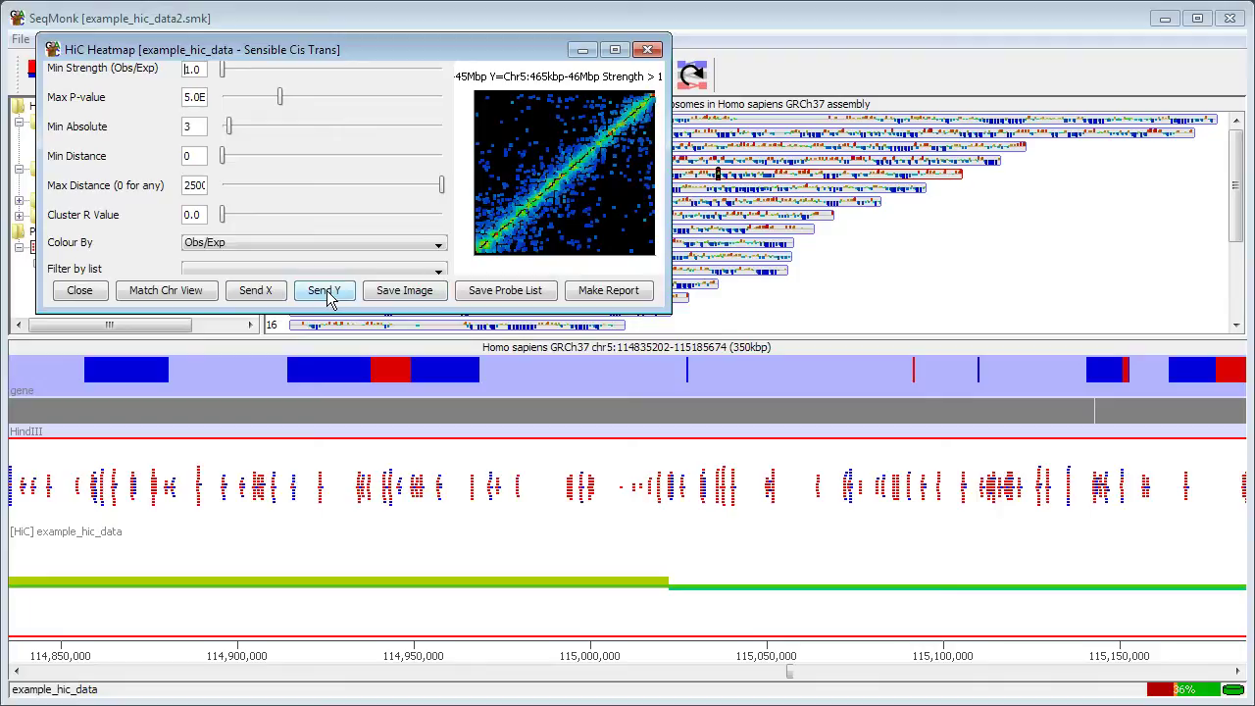
left_click(257, 294)
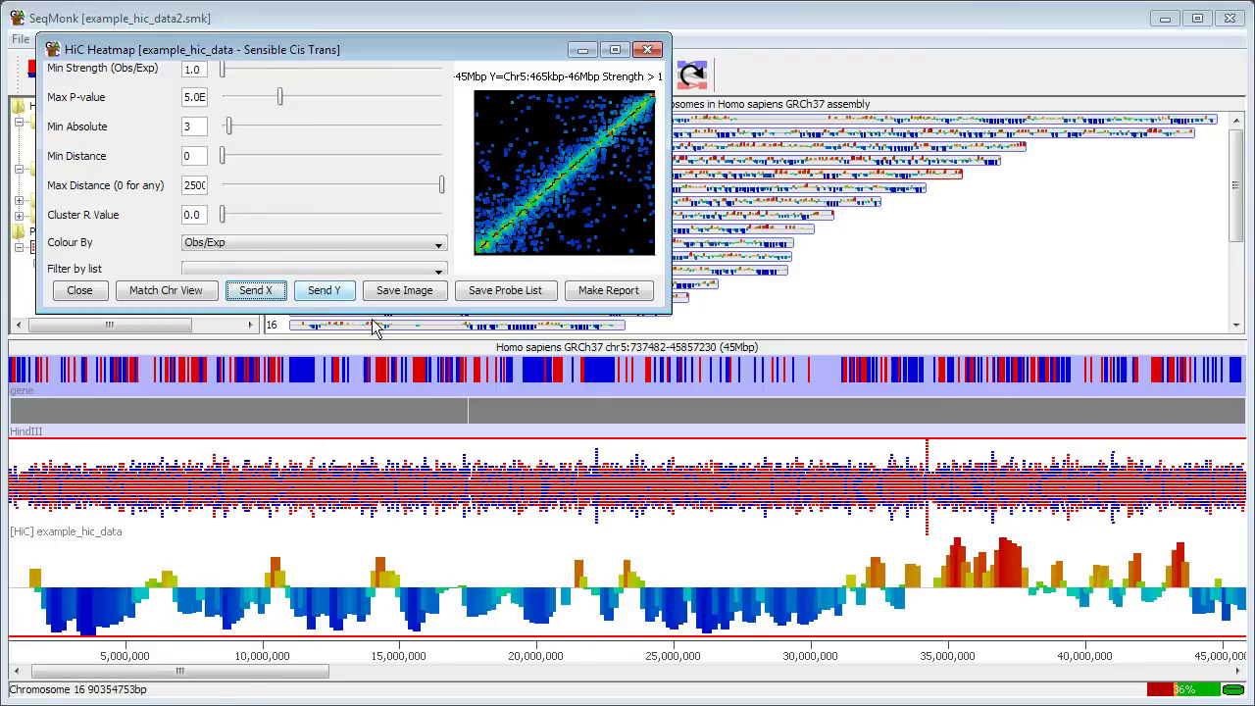
double_click(732, 547)
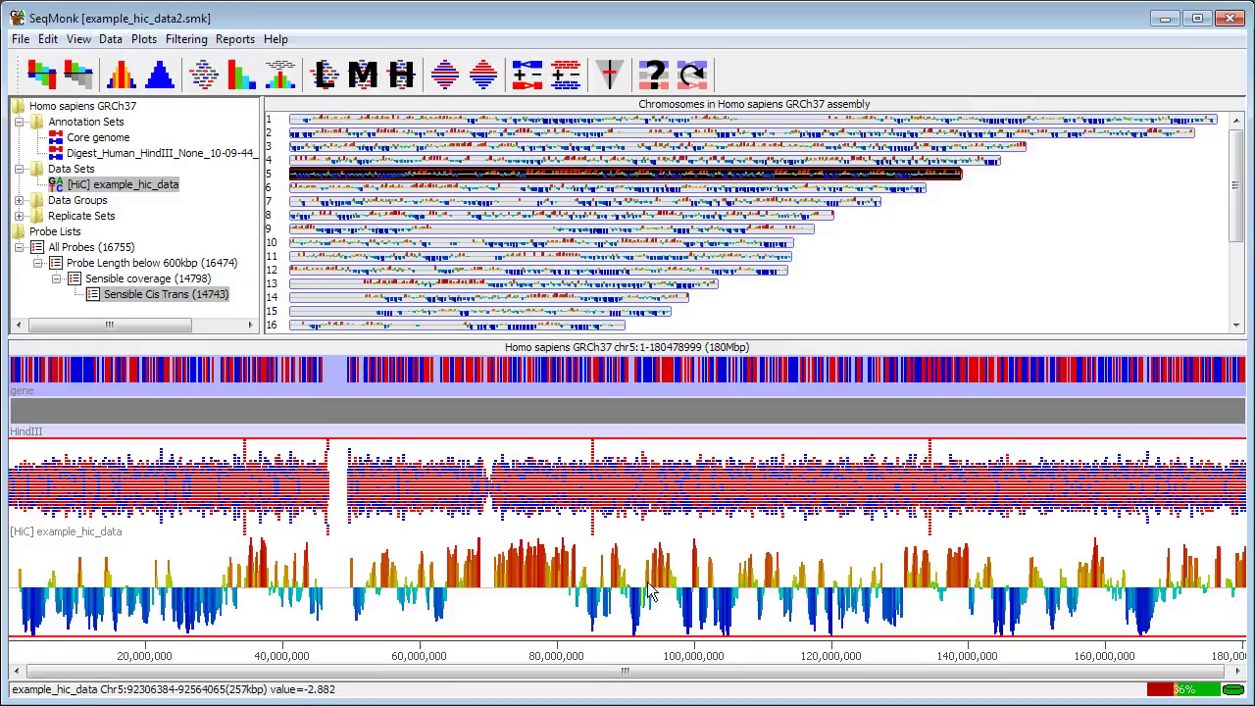
left_click_drag(638, 583, 699, 592)
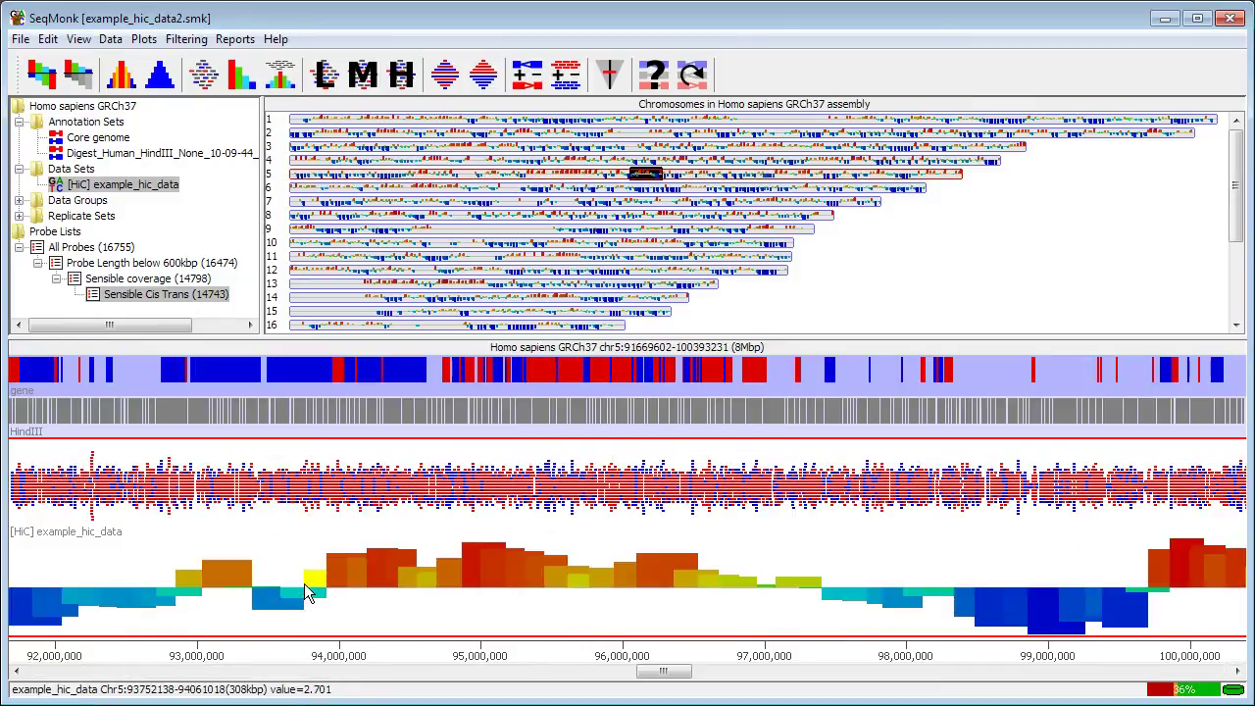
left_click_drag(306, 586, 821, 597)
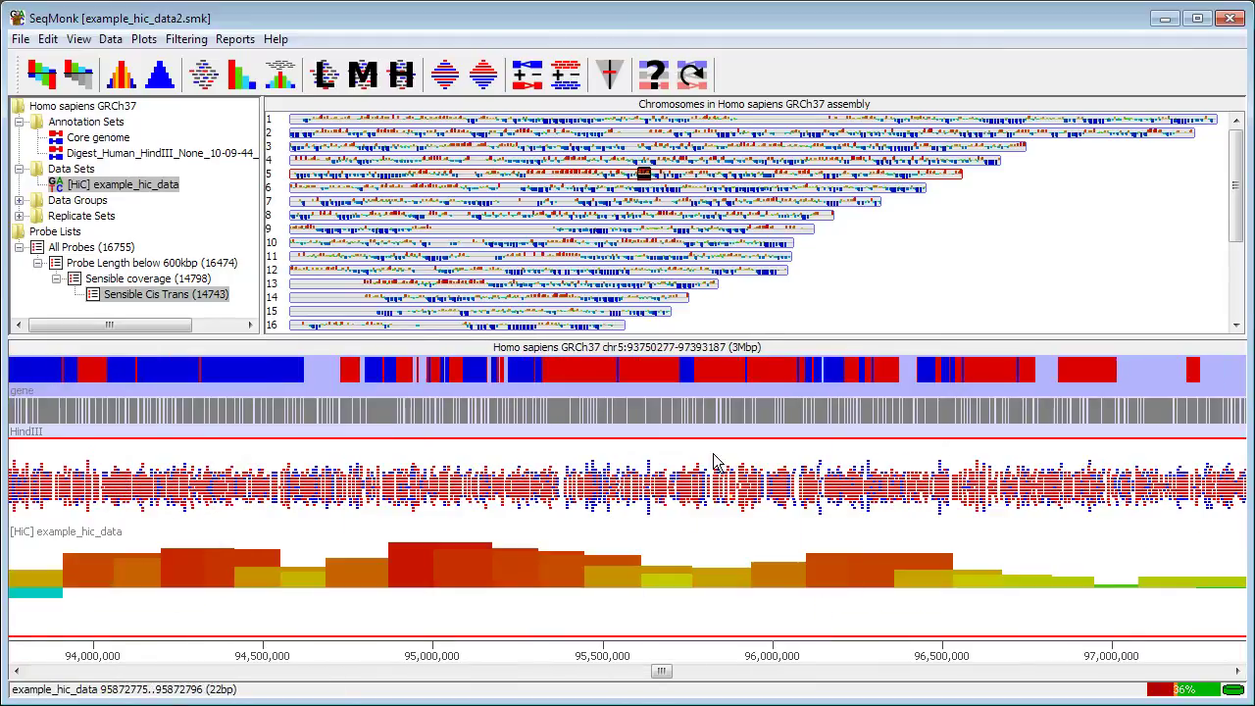
left_click_drag(672, 316, 915, 594)
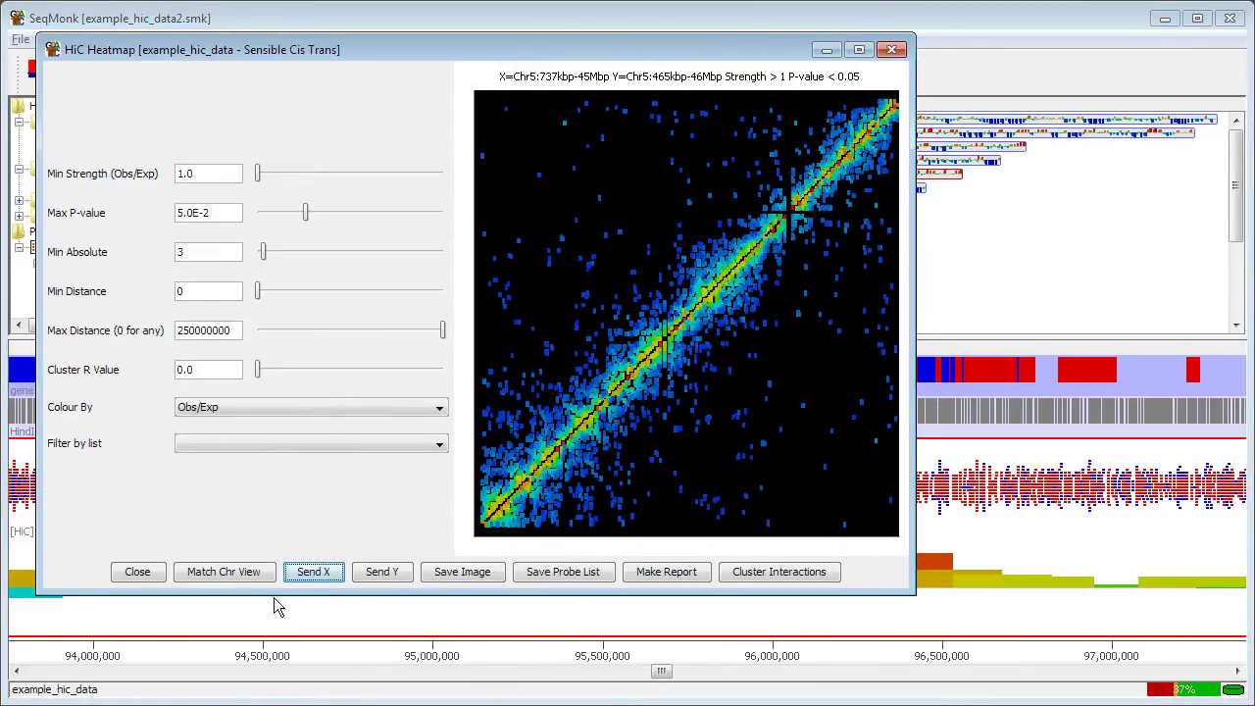
Match the heatmap to the chromosome view, zoom out to Chr5:47Mbp–Chr6:8Mbp, and enlarge the window
left_click(228, 573)
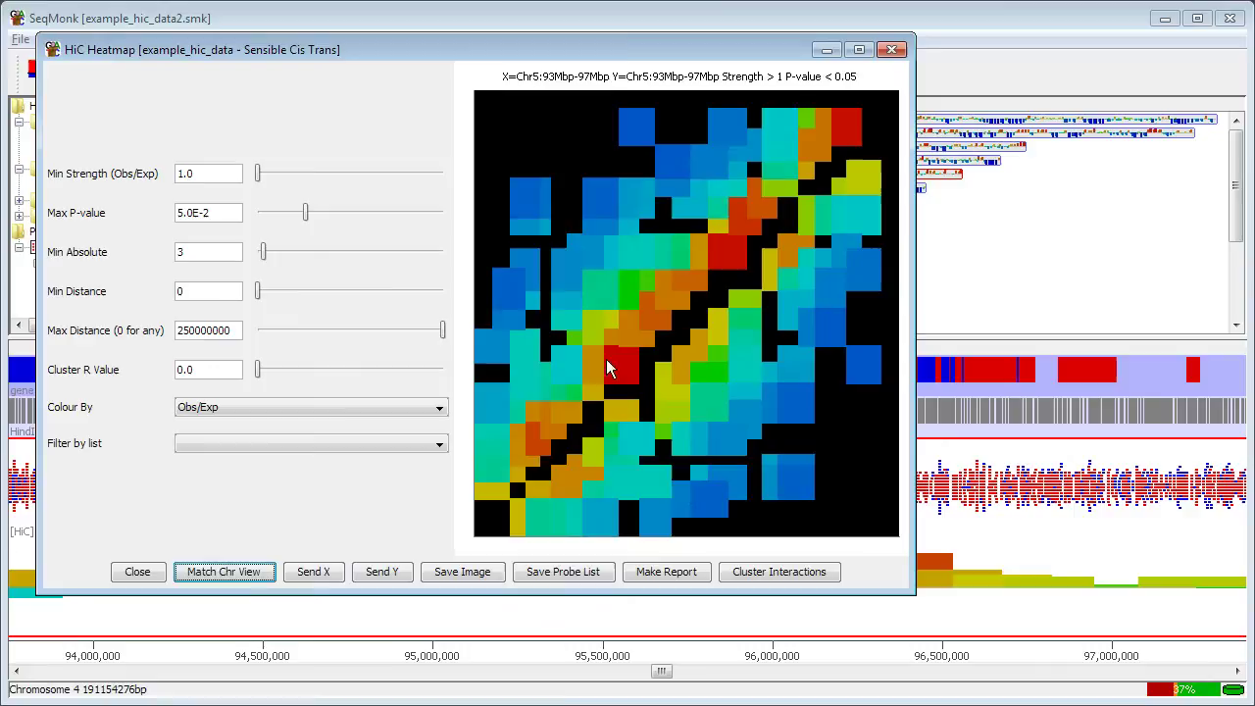
scroll(615, 363, "down", 3)
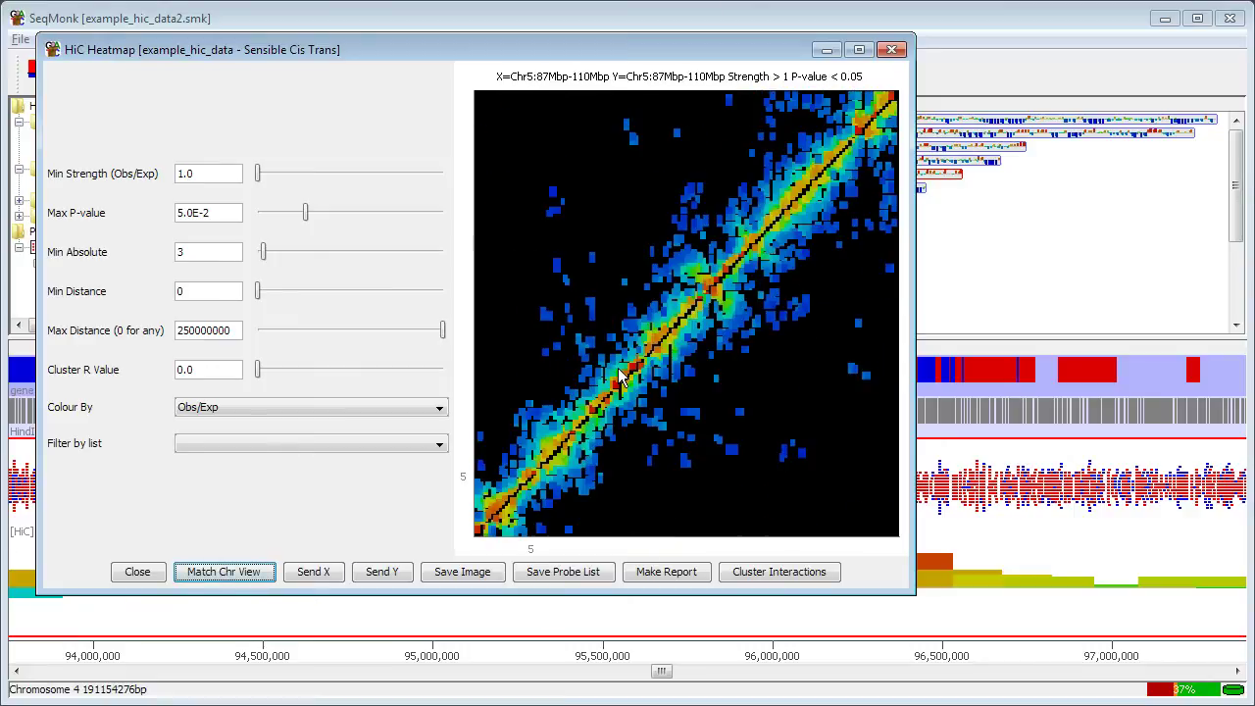
scroll(619, 400, "down", 2)
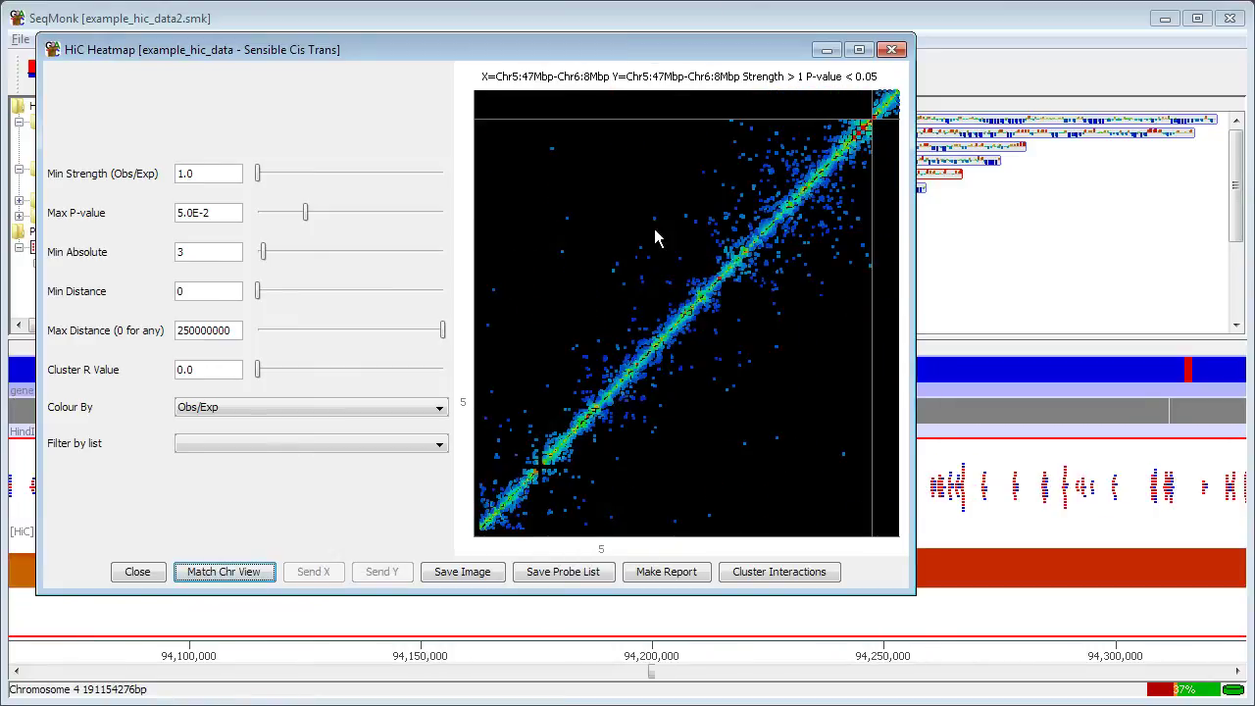
left_click_drag(699, 54, 736, 53)
left_click_drag(946, 593, 1079, 670)
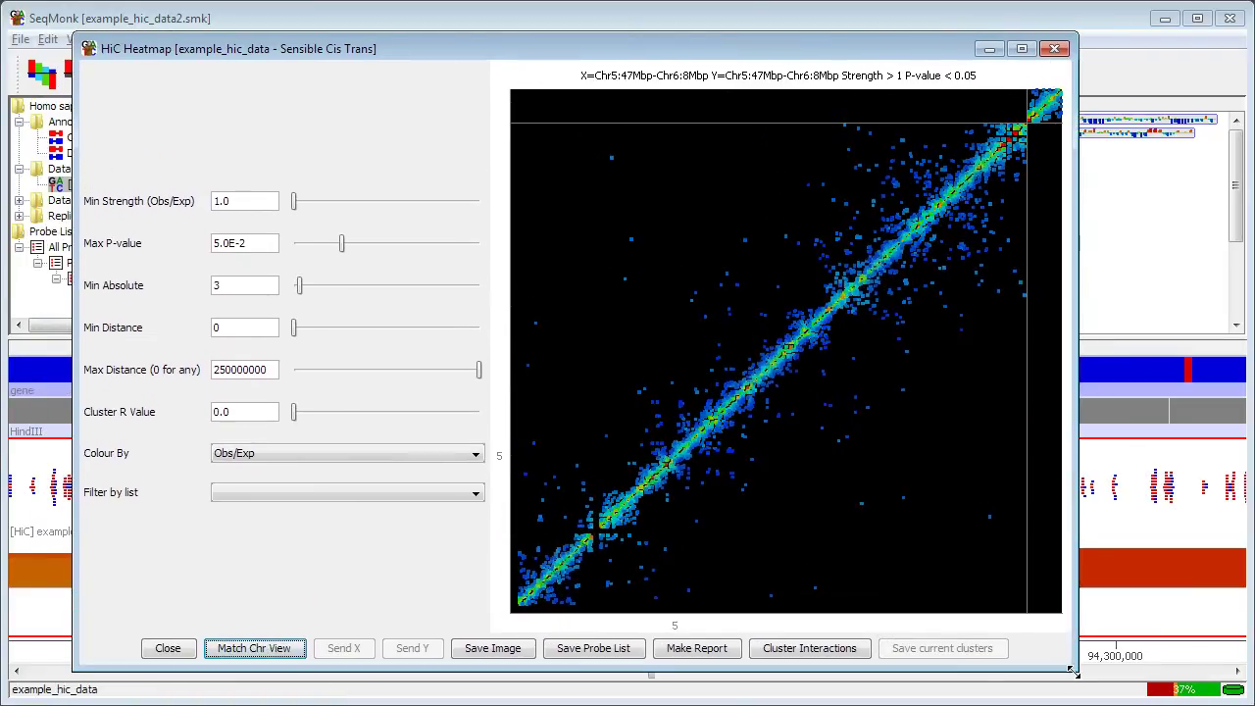
left_click(342, 246)
mouse_move(342, 245)
left_mouse_down()
mouse_move(432, 246)
mouse_move(295, 252)
mouse_move(381, 252)
mouse_move(333, 257)
left_mouse_up()
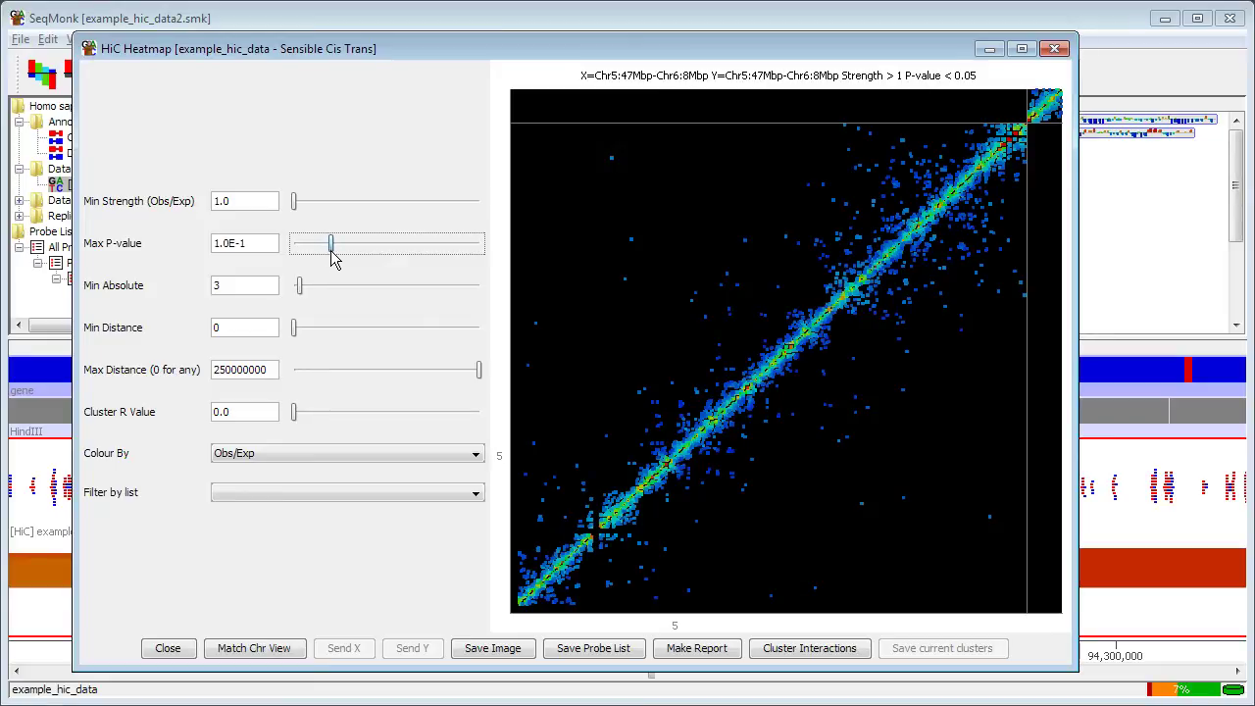
left_click(299, 289)
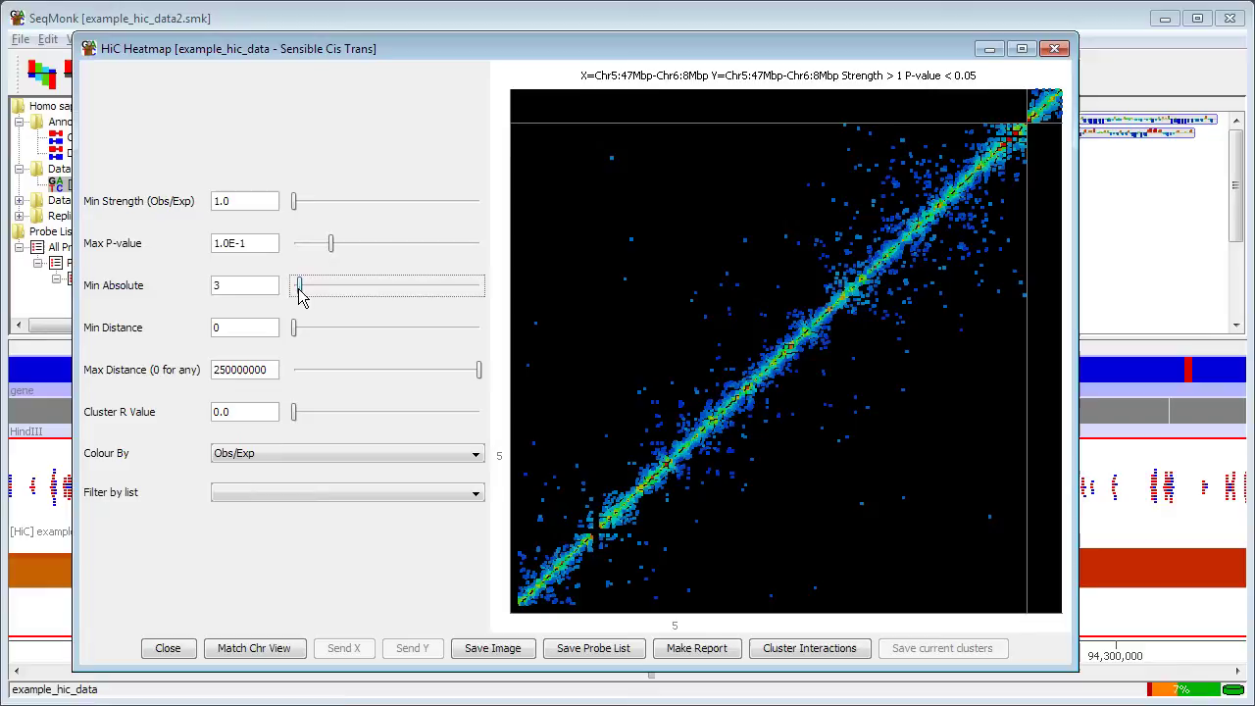
mouse_move(299, 289)
left_mouse_down()
mouse_move(322, 290)
mouse_move(292, 295)
left_mouse_up()
left_click(294, 330)
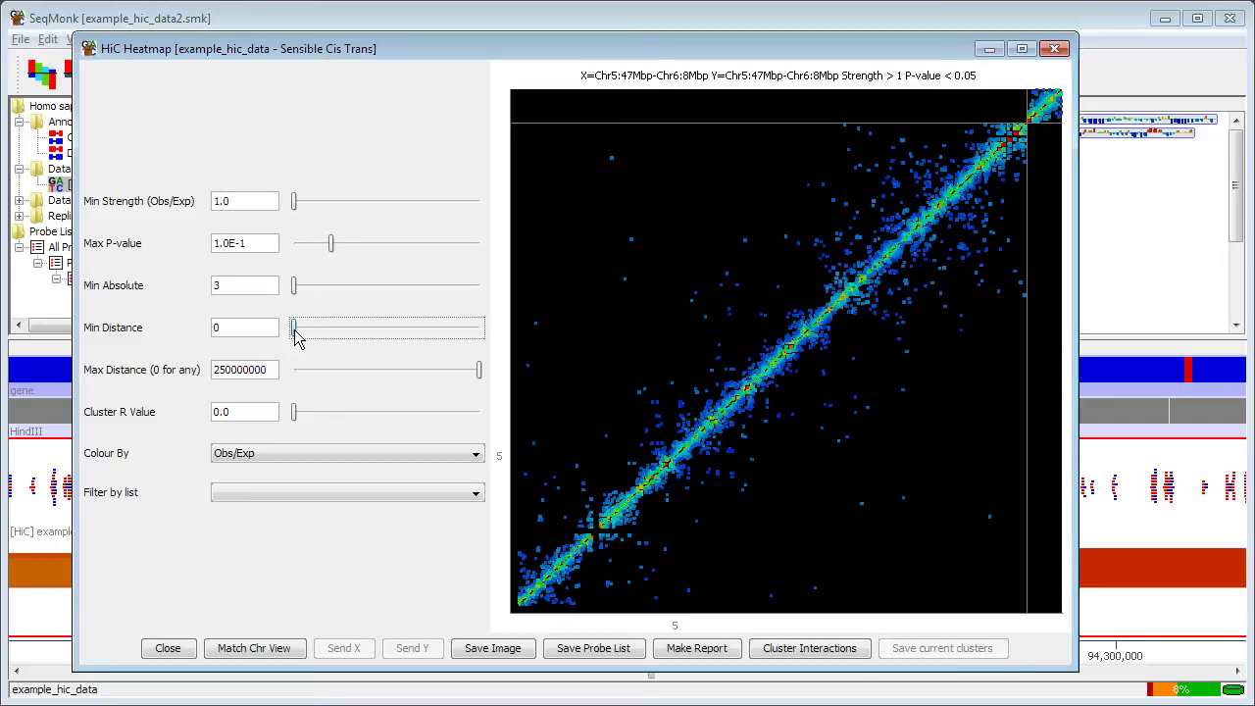
mouse_move(294, 330)
left_mouse_down()
mouse_move(314, 332)
mouse_move(295, 332)
left_mouse_up()
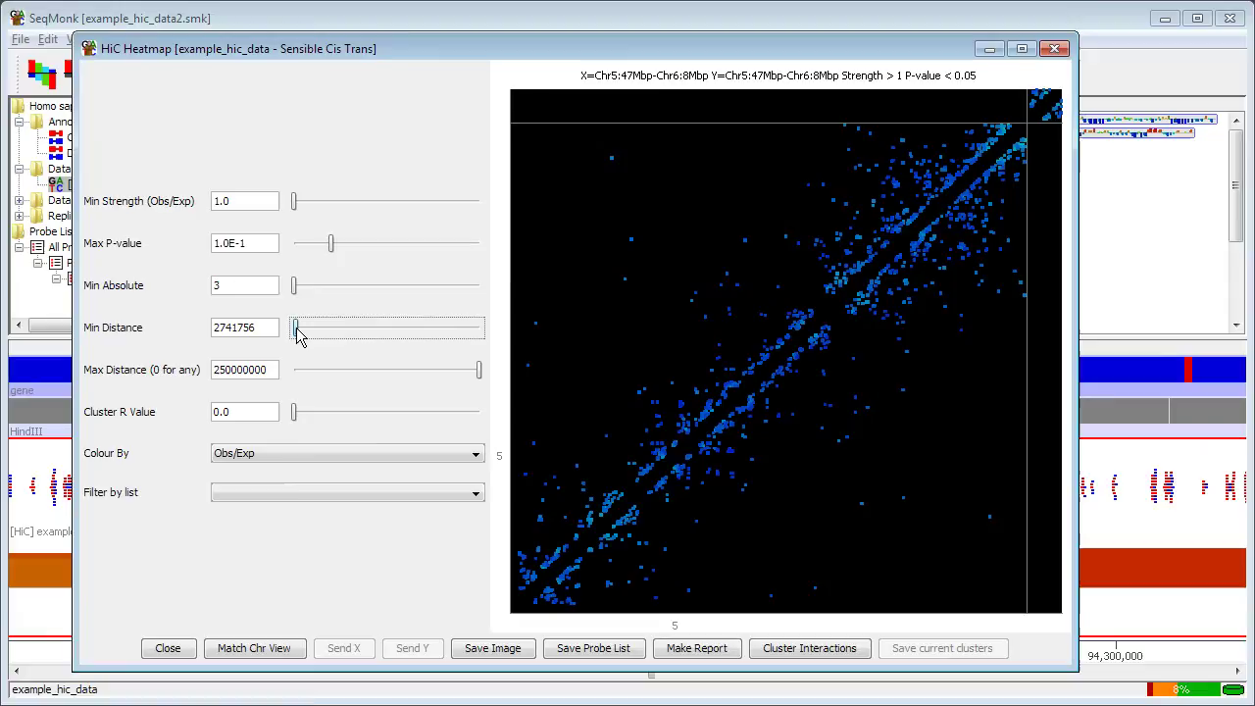
left_click_drag(299, 332, 292, 331)
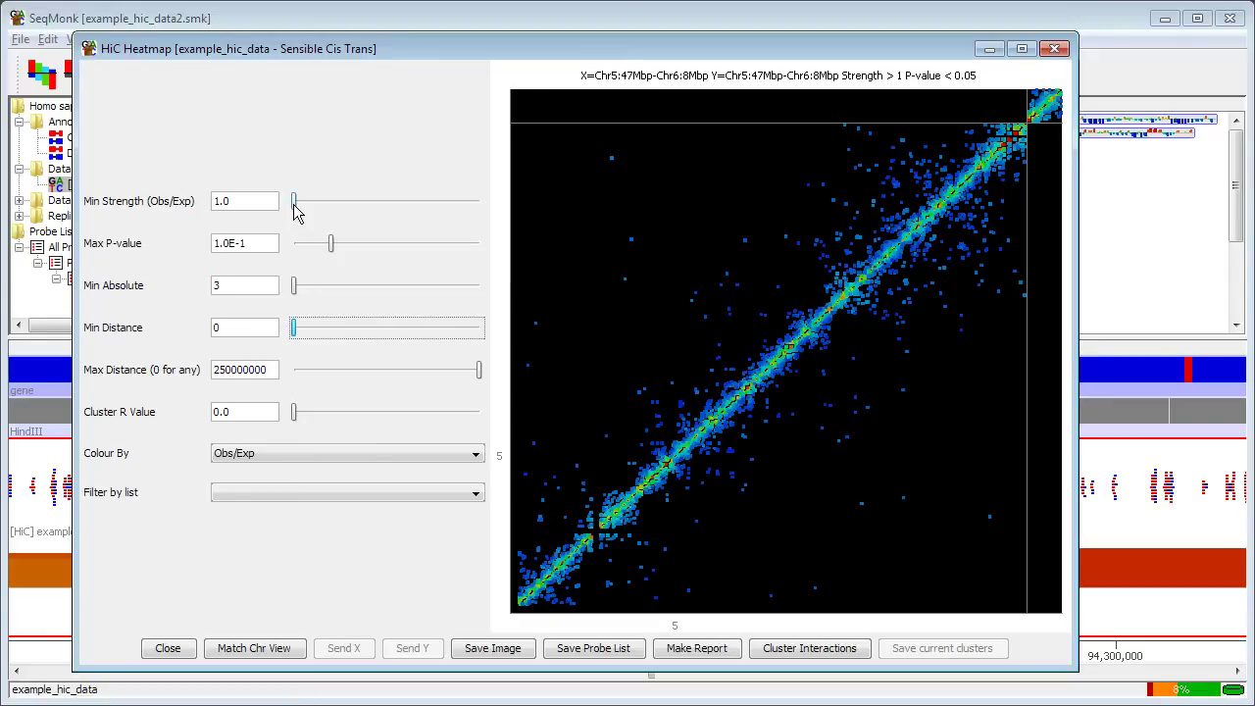
mouse_move(293, 205)
left_mouse_down()
mouse_move(352, 207)
mouse_move(282, 207)
left_mouse_up()
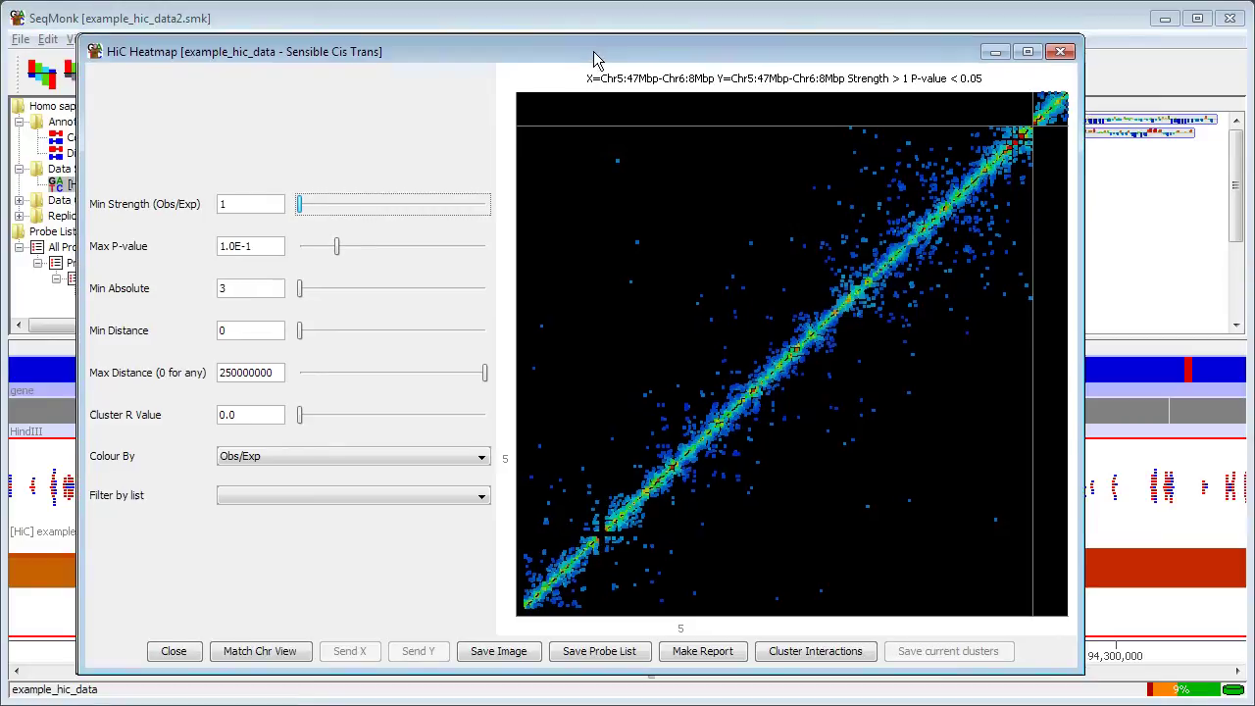
Nudge the HiC Heatmap window slightly to the right
left_click_drag(588, 56, 628, 47)
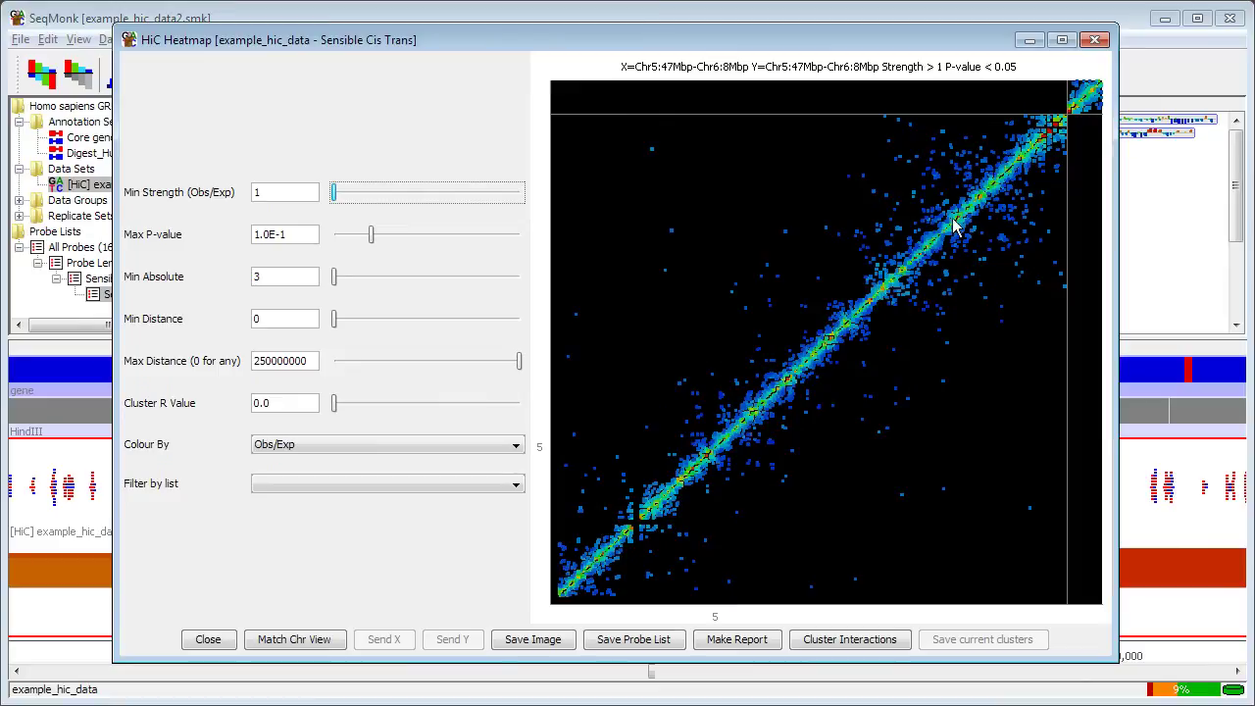
Try colouring the heatmap by P-value, then by Interactions
left_click(329, 450)
left_click(308, 479)
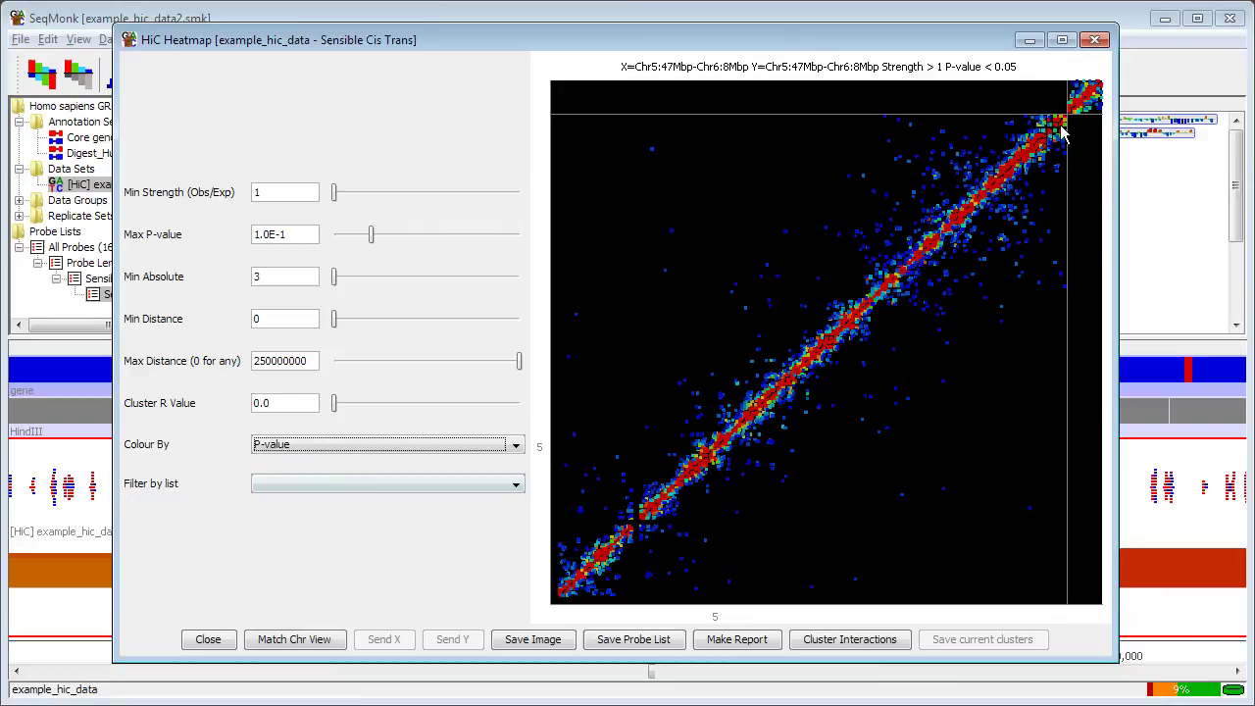
left_click(344, 446)
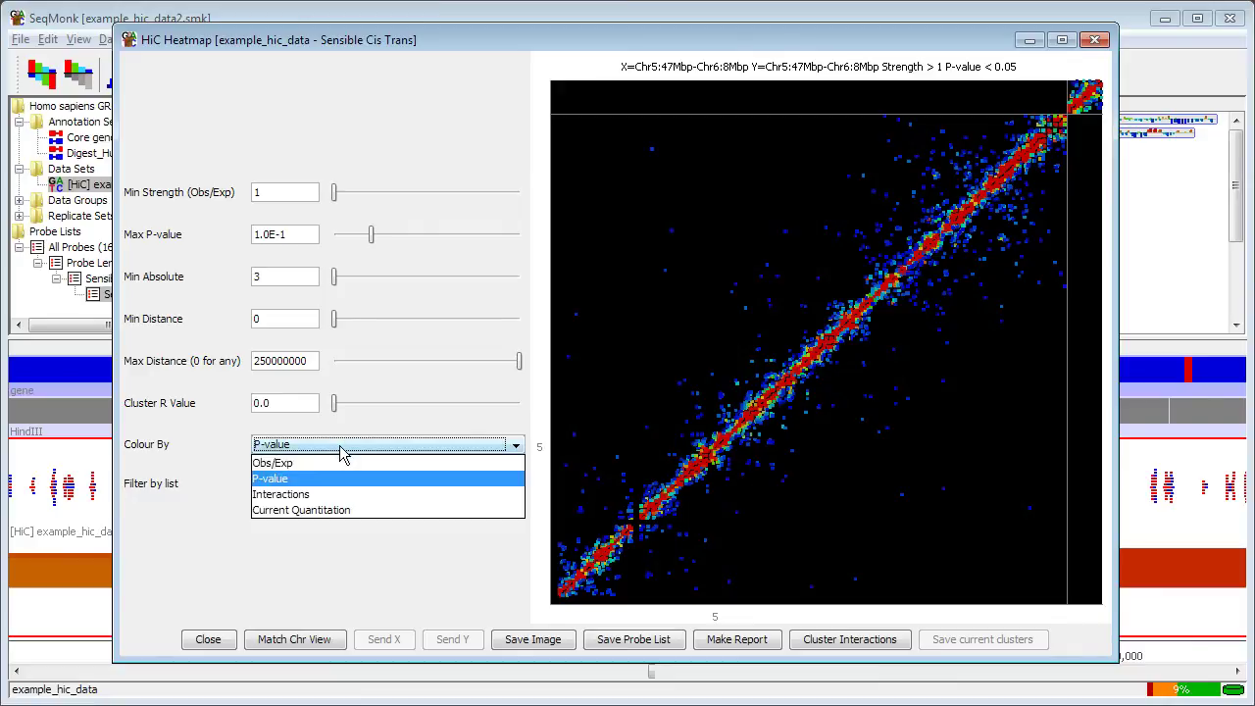
left_click(333, 498)
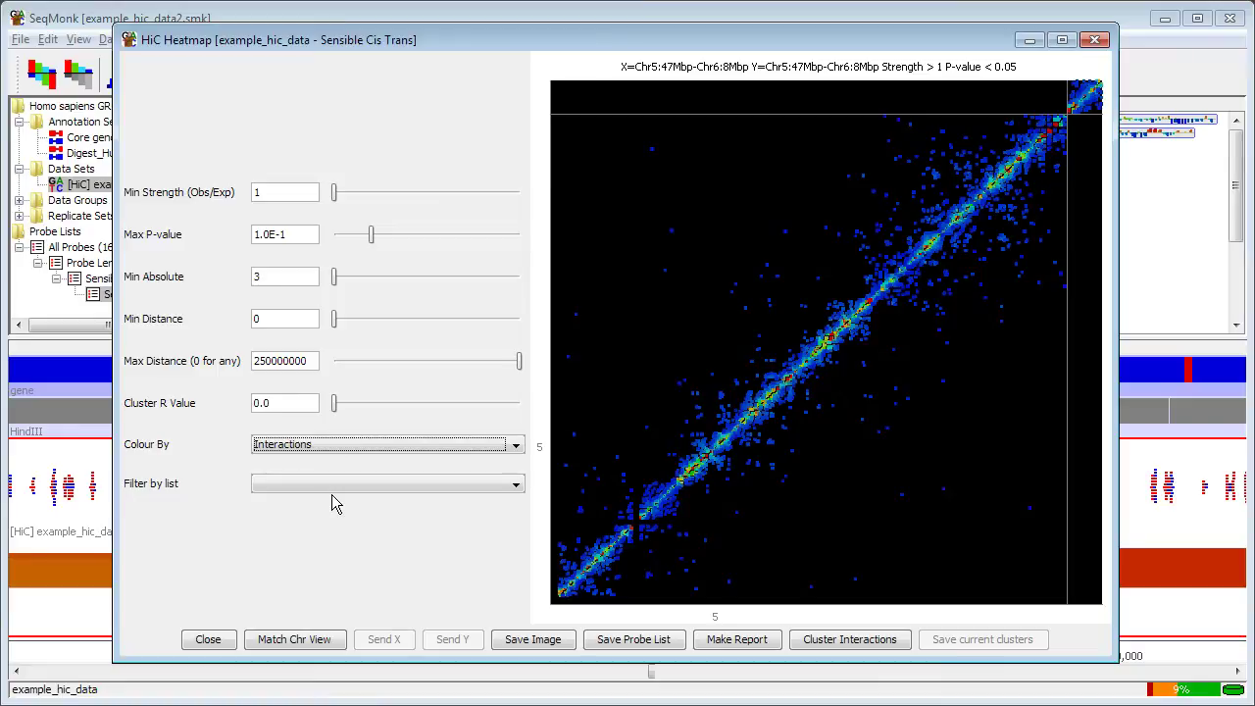
Zoom out to chromosomes 4–7, back into Chr5–Chr6, and colour by Current Quantitation
left_click(335, 444)
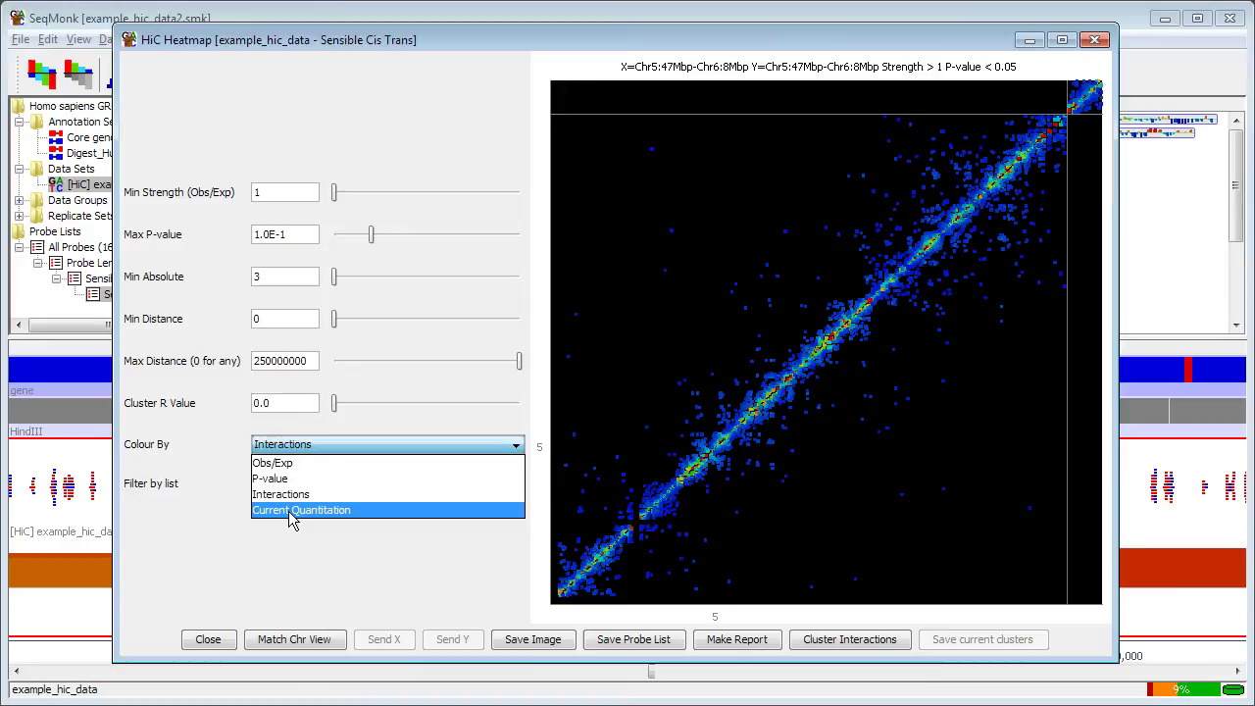
left_click(638, 391)
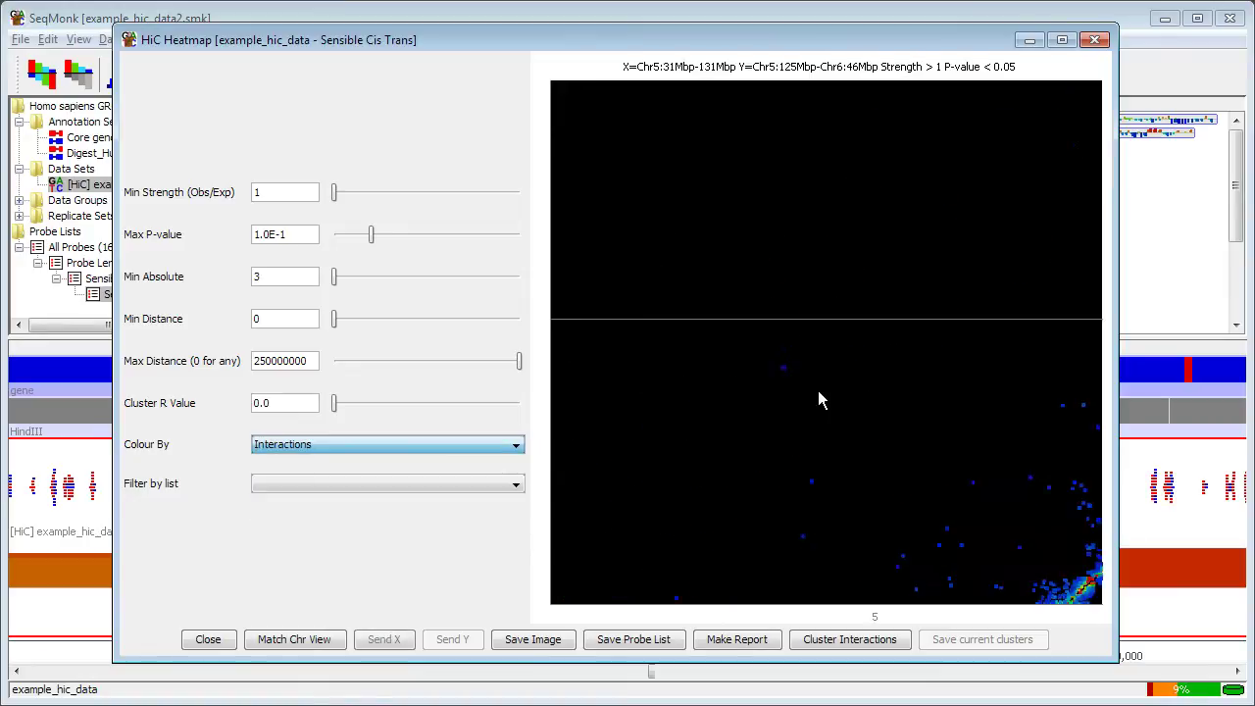
left_click_drag(775, 400, 847, 466)
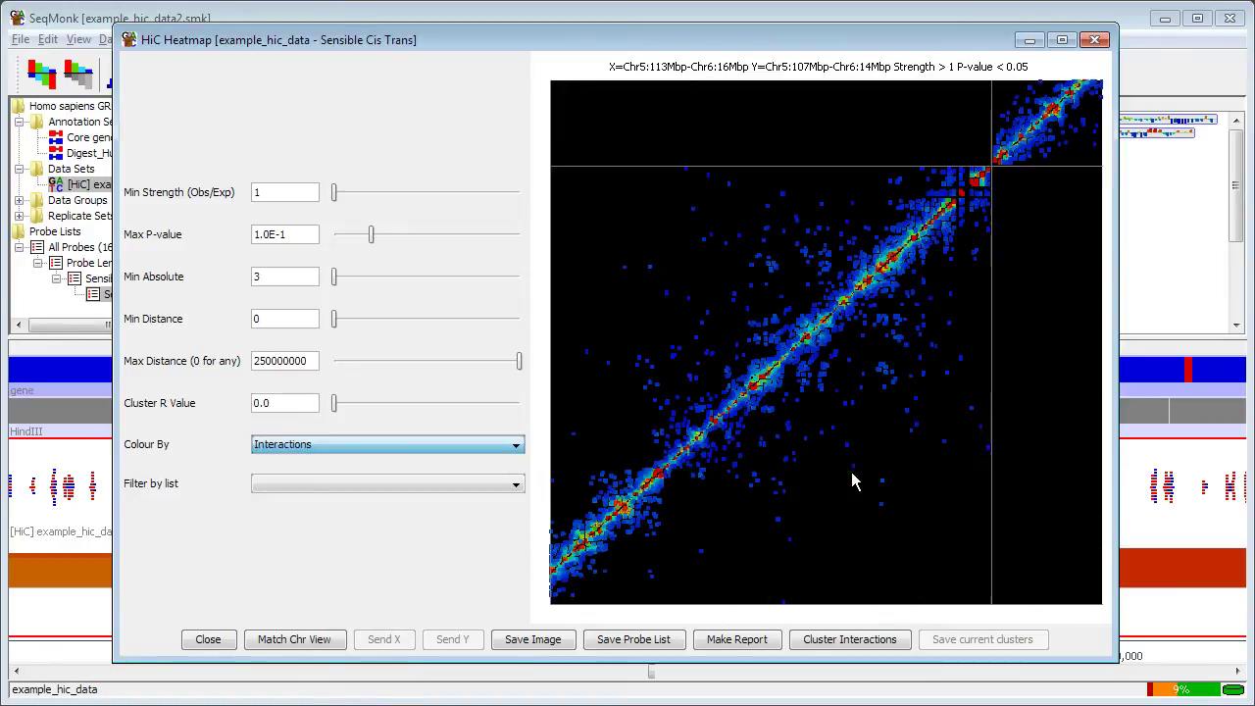
left_click(327, 487)
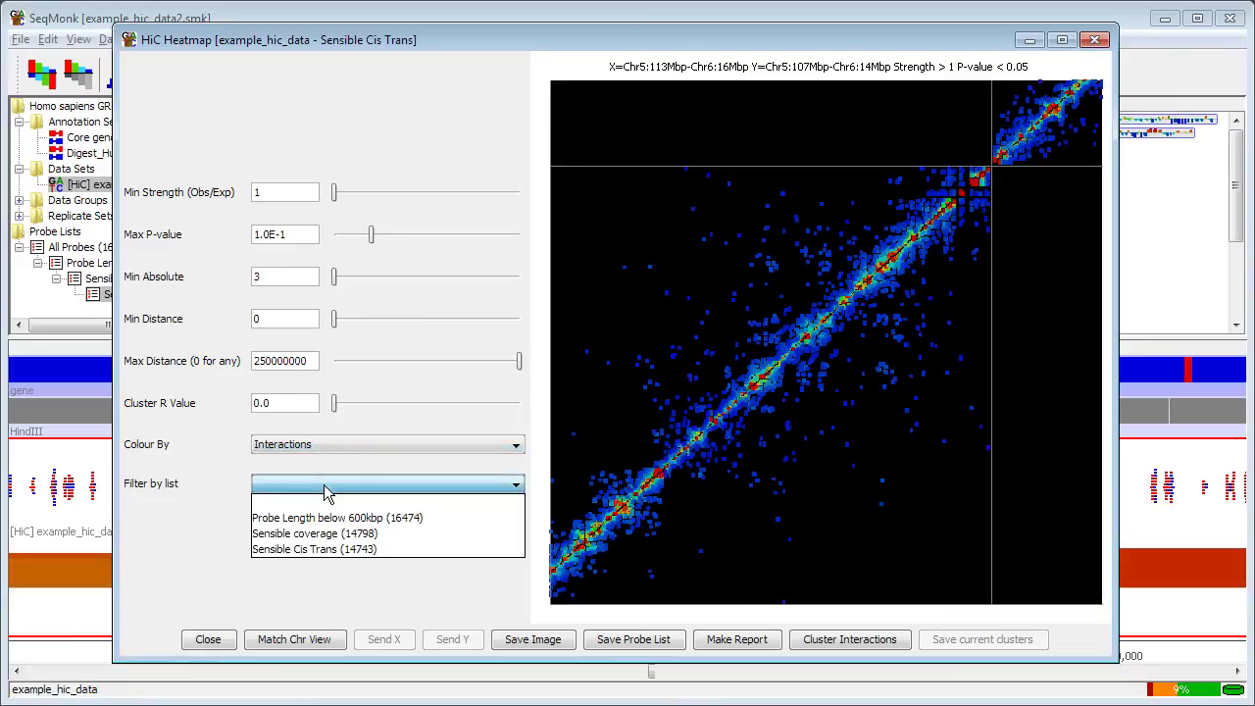
left_click(324, 440)
left_click(324, 440)
left_click(323, 508)
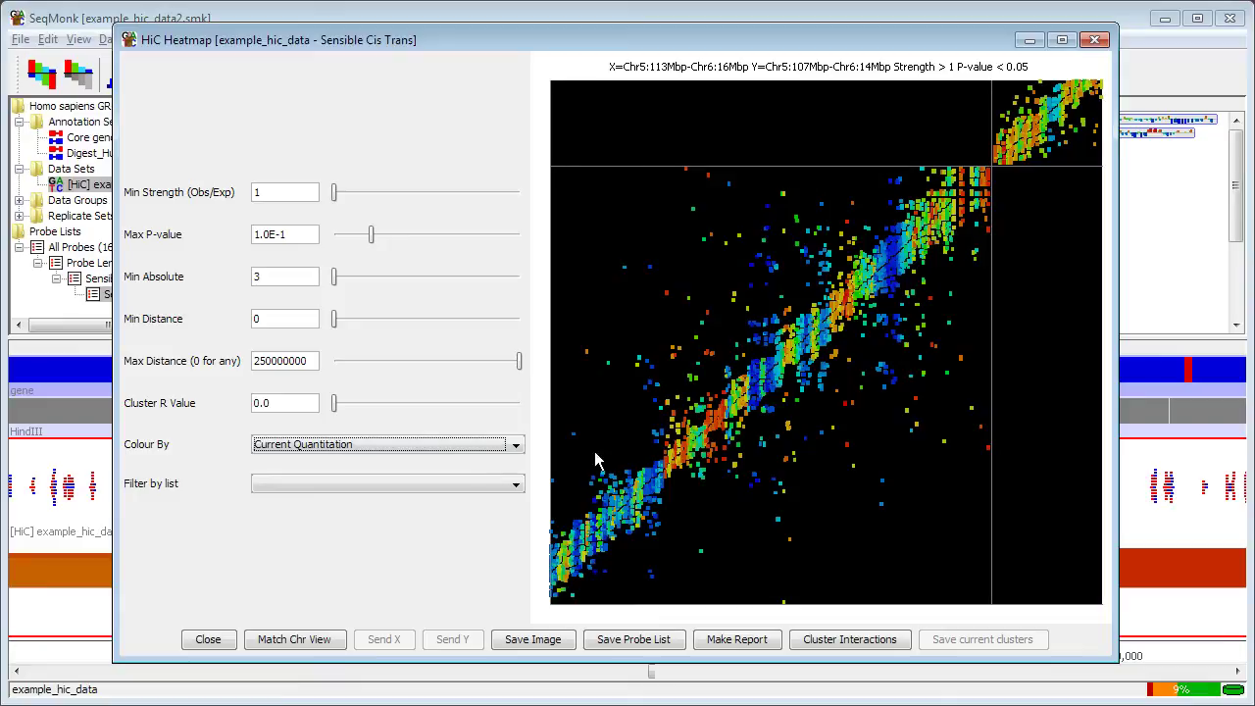
Recolour the heatmap by Obs/Exp and zoom out to Chr4:155Mbp–Chr7:142Mbp
left_click(462, 445)
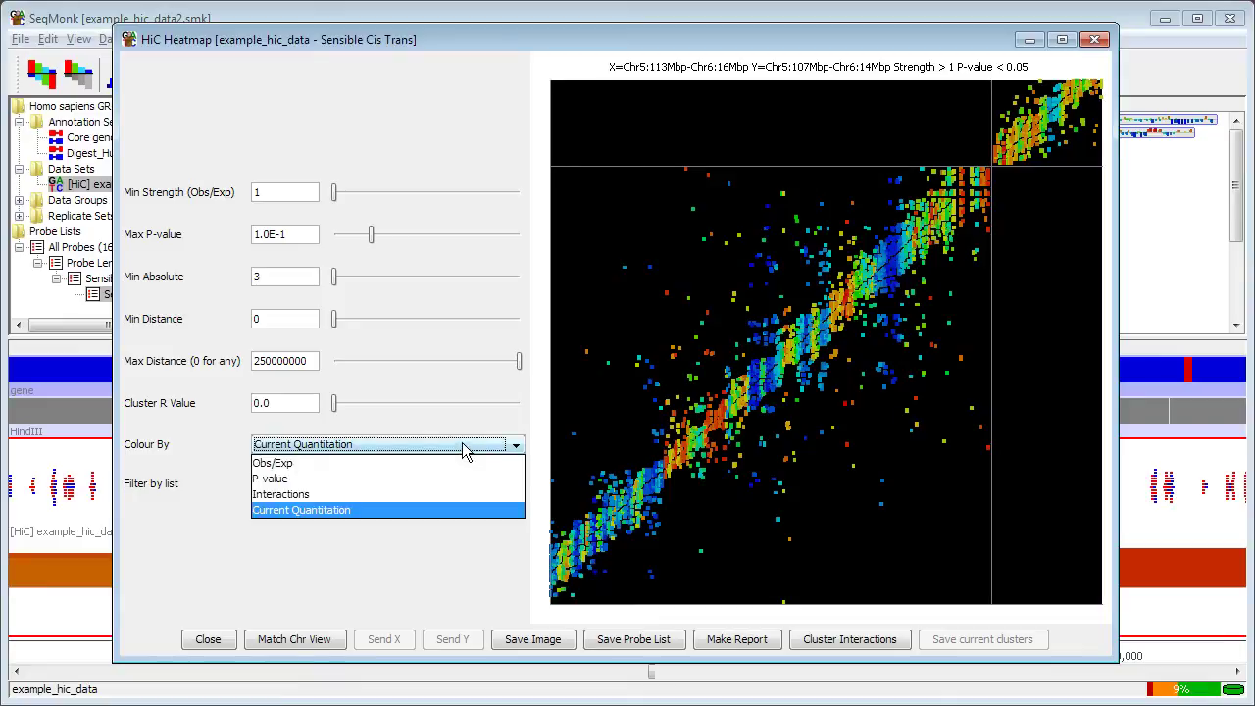
left_click(411, 460)
left_click(812, 382)
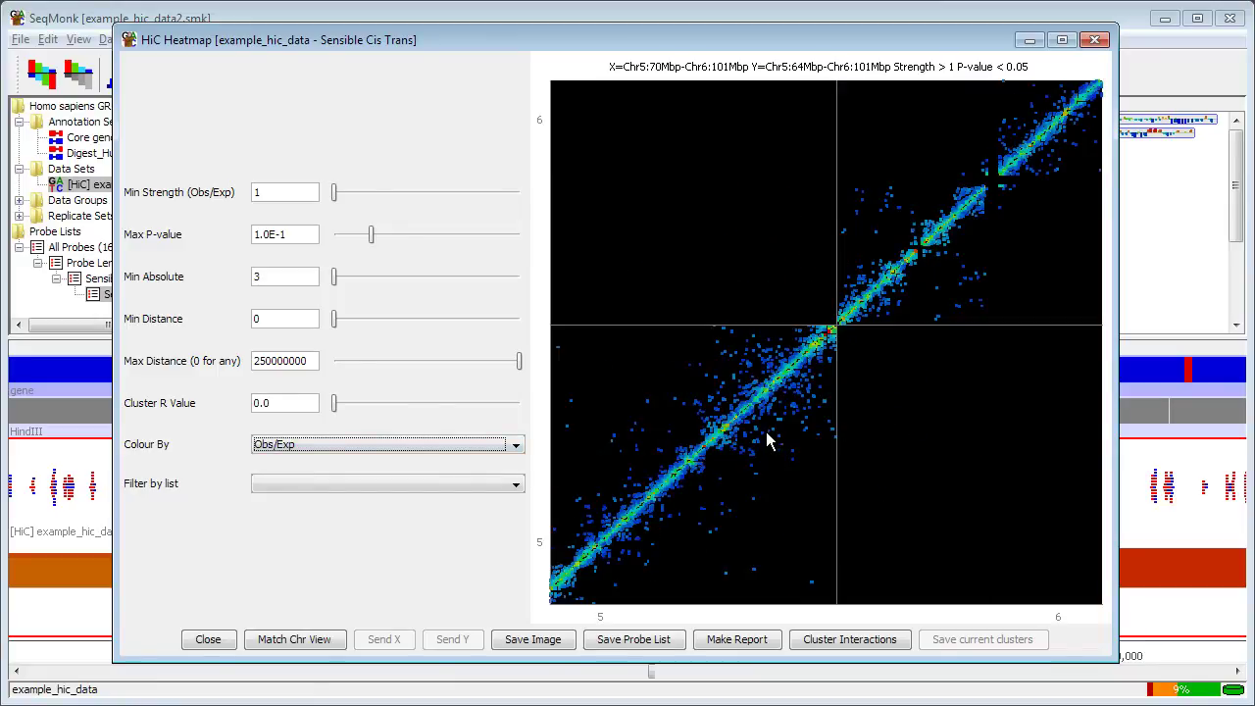
left_click(724, 481)
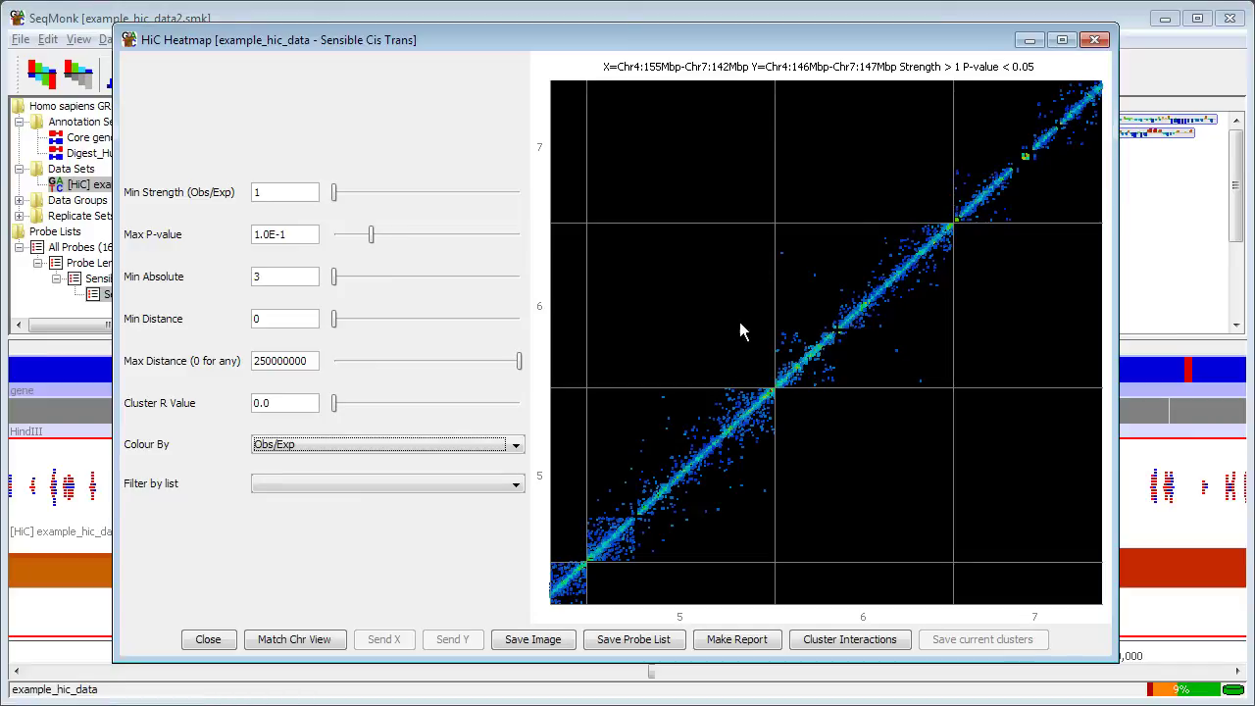
Close the heatmap and replot a genome-wide HiC heatmap with Correct for physical linkage ticked
left_click(207, 642)
left_click(144, 39)
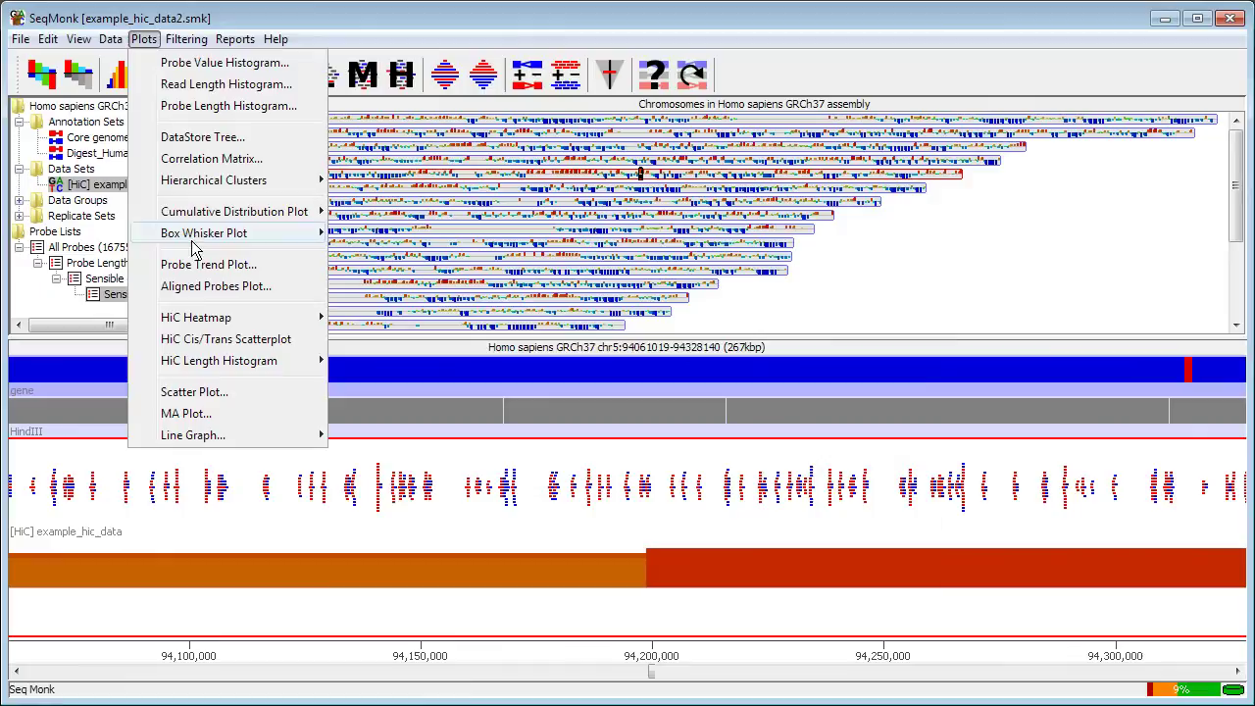
mouse_move(196, 316)
left_click(390, 317)
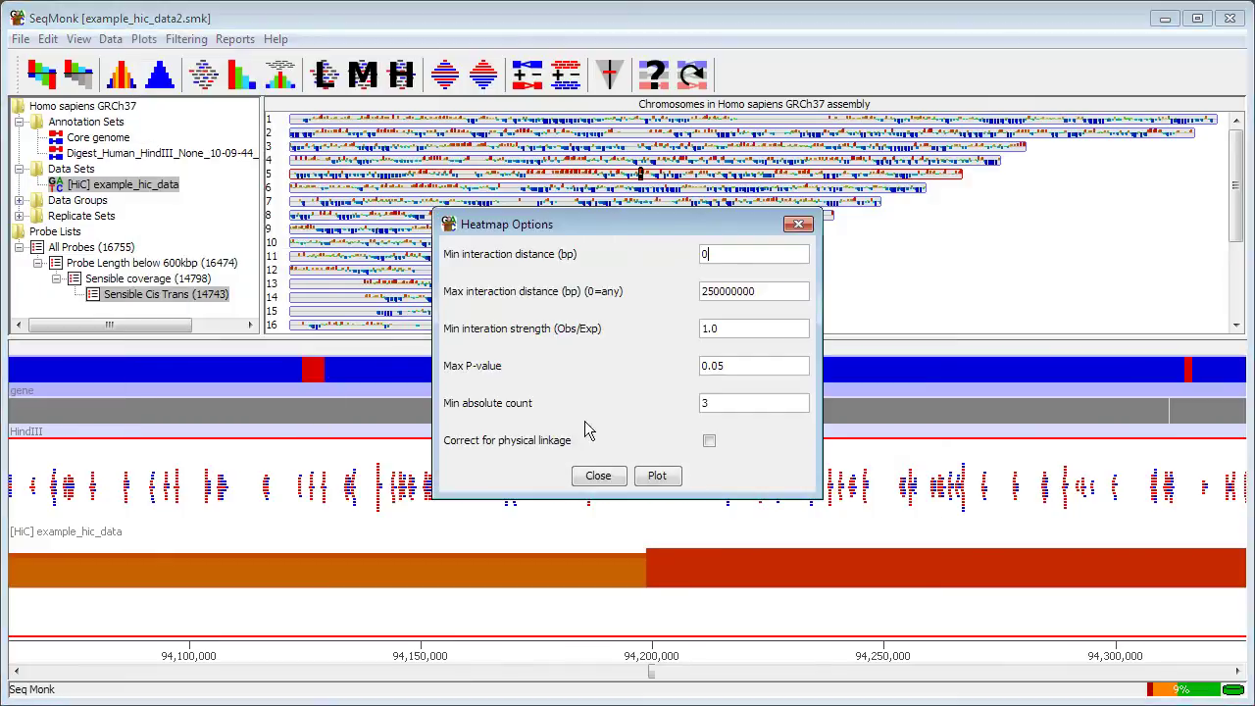
left_click(709, 440)
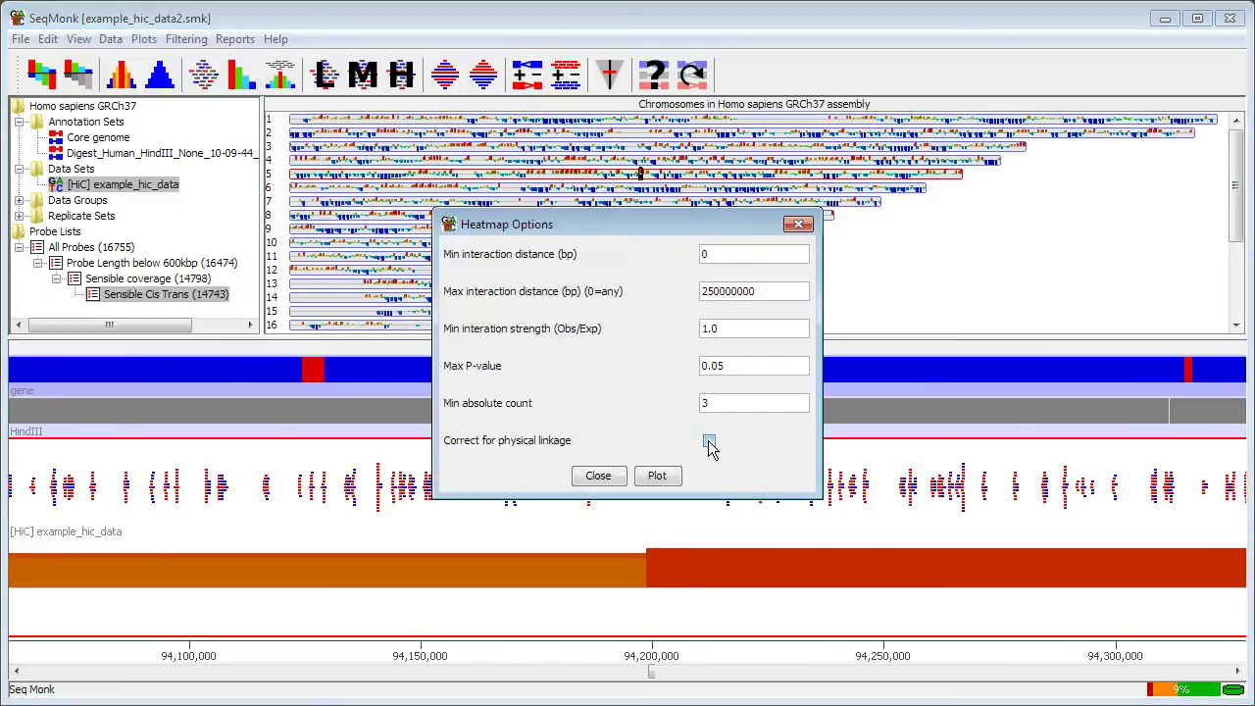
left_click(659, 479)
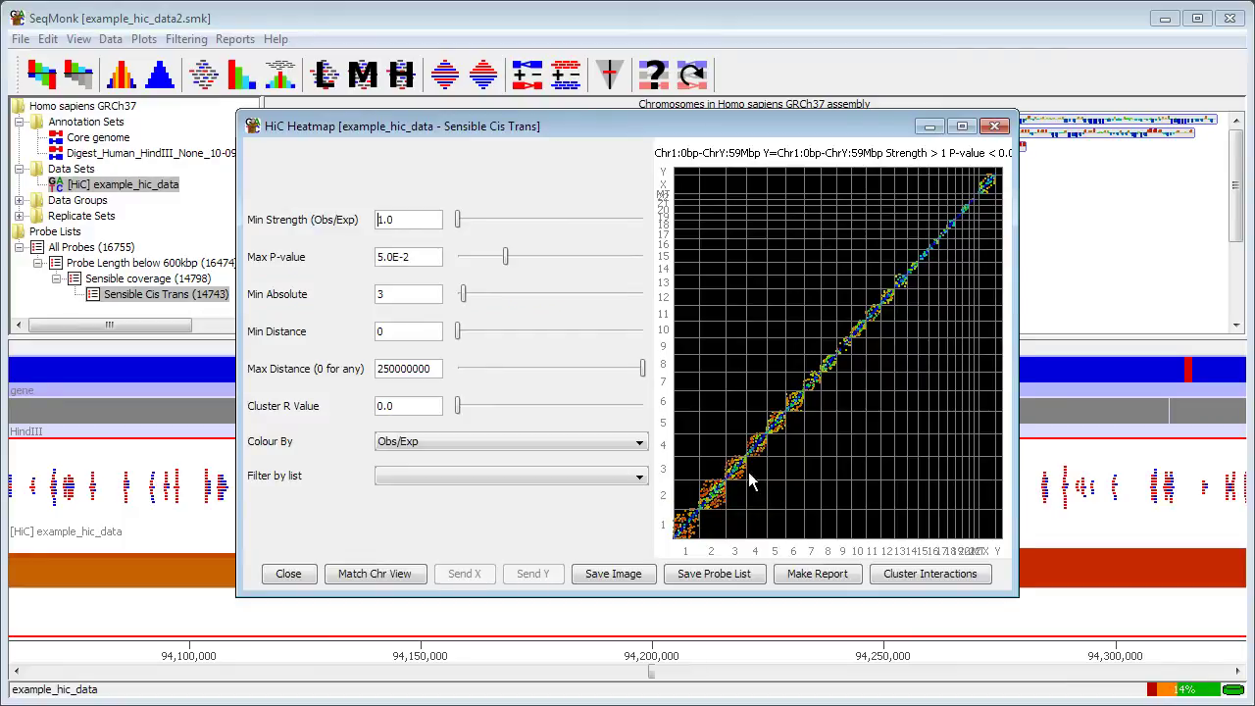
Enlarge the heatmap, zoom onto chromosome 5, and set Min Distance 5234263 and Max P-value 2.6E-3
left_click_drag(767, 133, 629, 54)
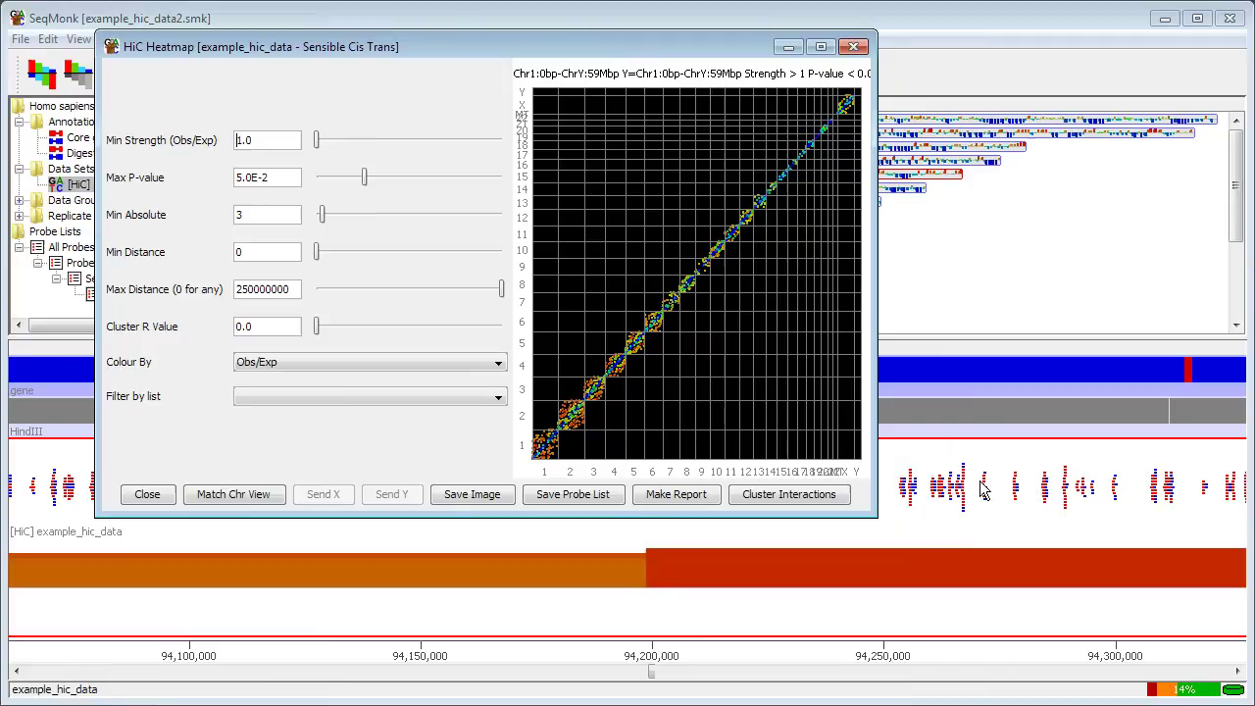
left_click_drag(880, 518, 1135, 677)
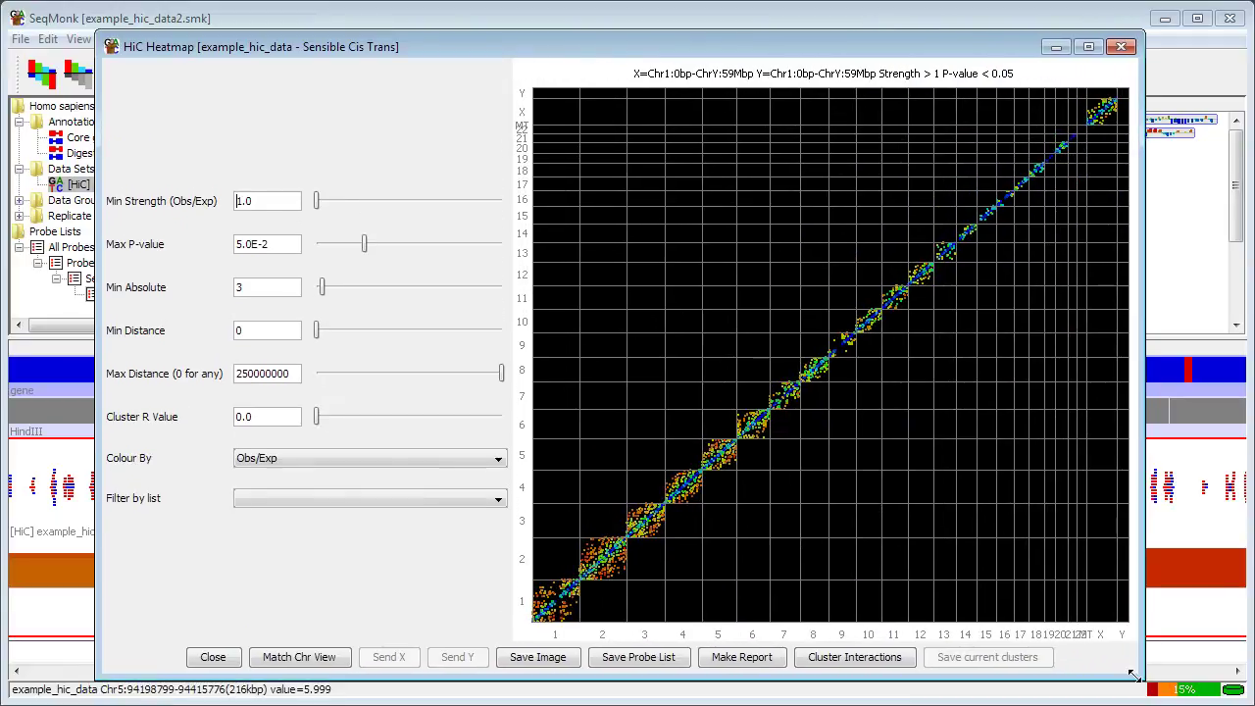
left_click_drag(695, 431, 748, 490)
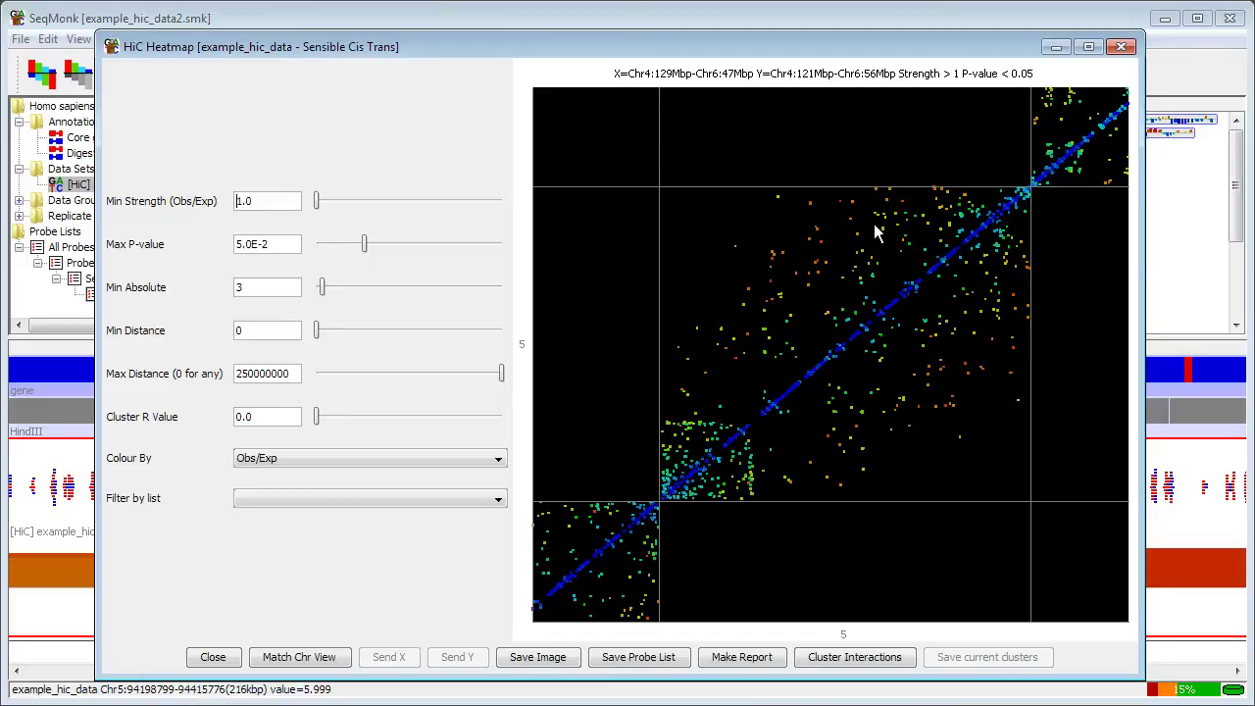
right_click(861, 373)
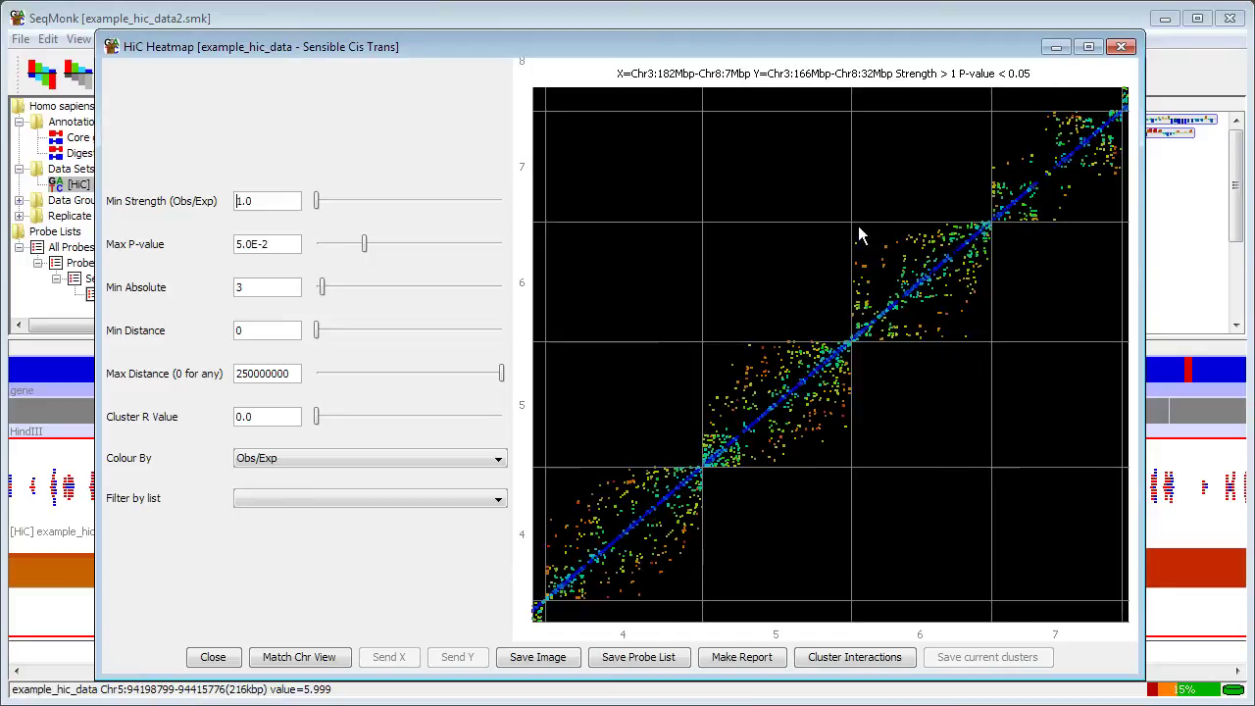
left_click_drag(697, 335, 855, 474)
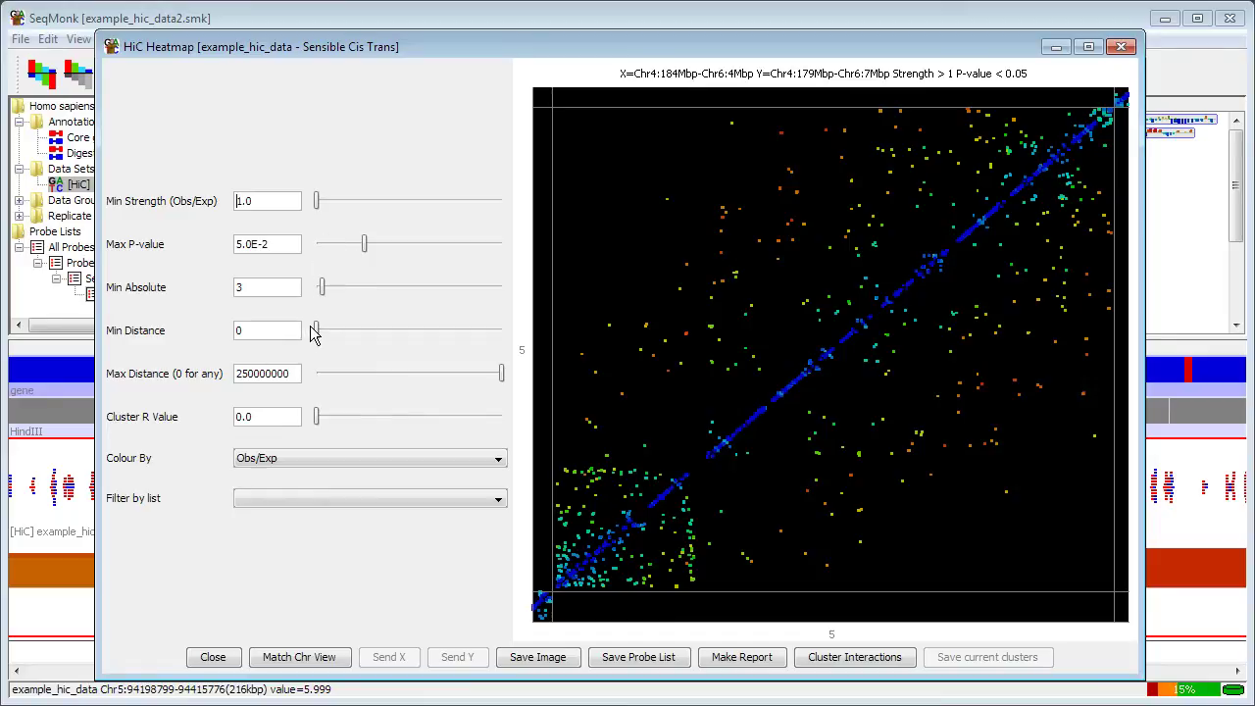
left_click_drag(316, 331, 321, 333)
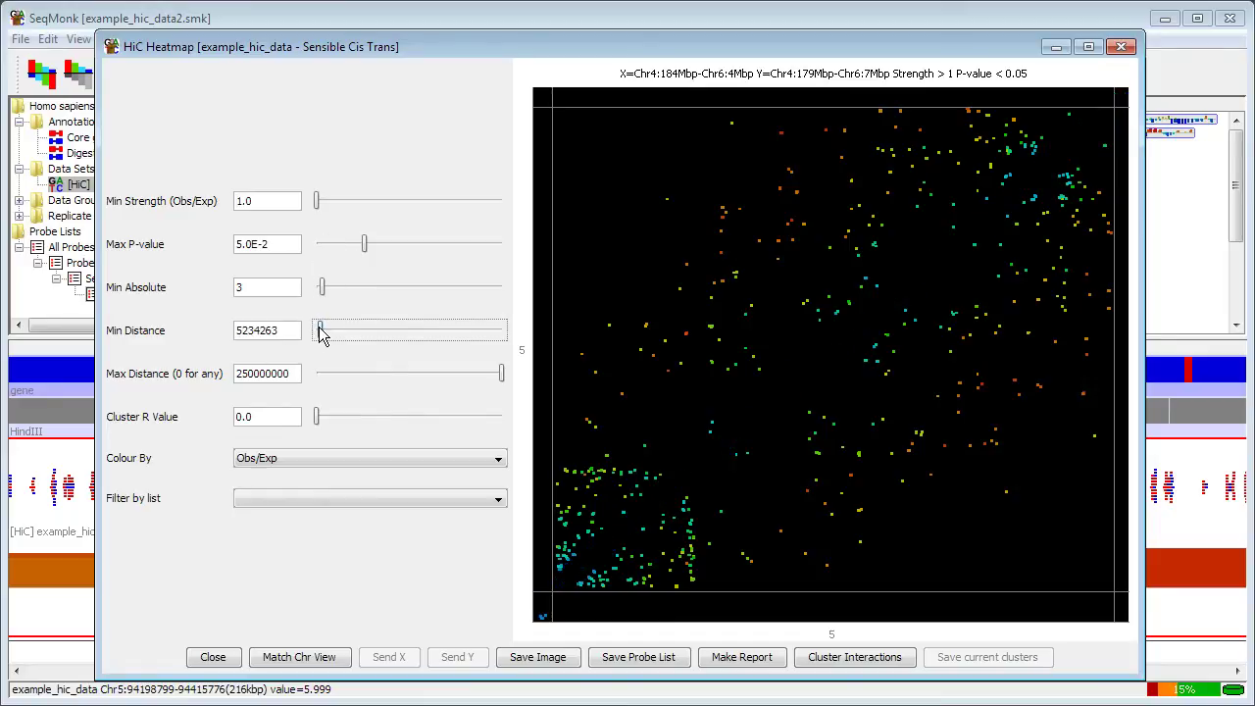
left_click_drag(364, 245, 411, 247)
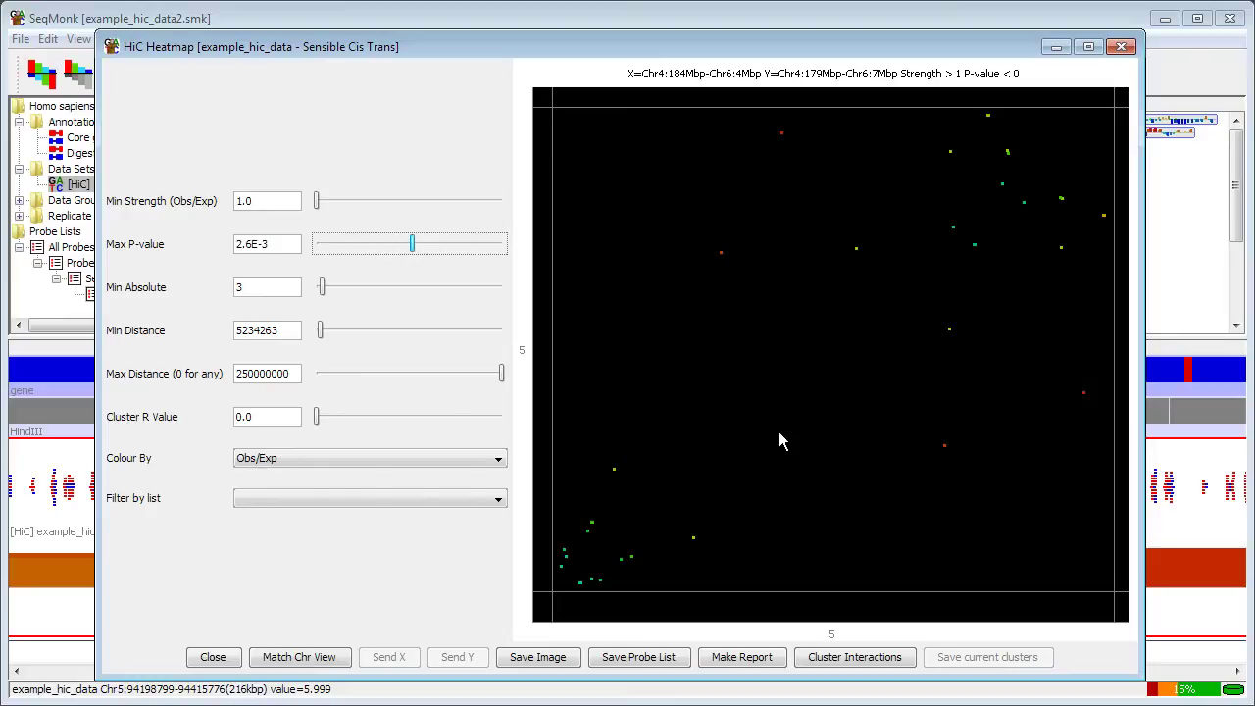
Generate an interaction report annotating each interaction with its closest gene
left_click(753, 659)
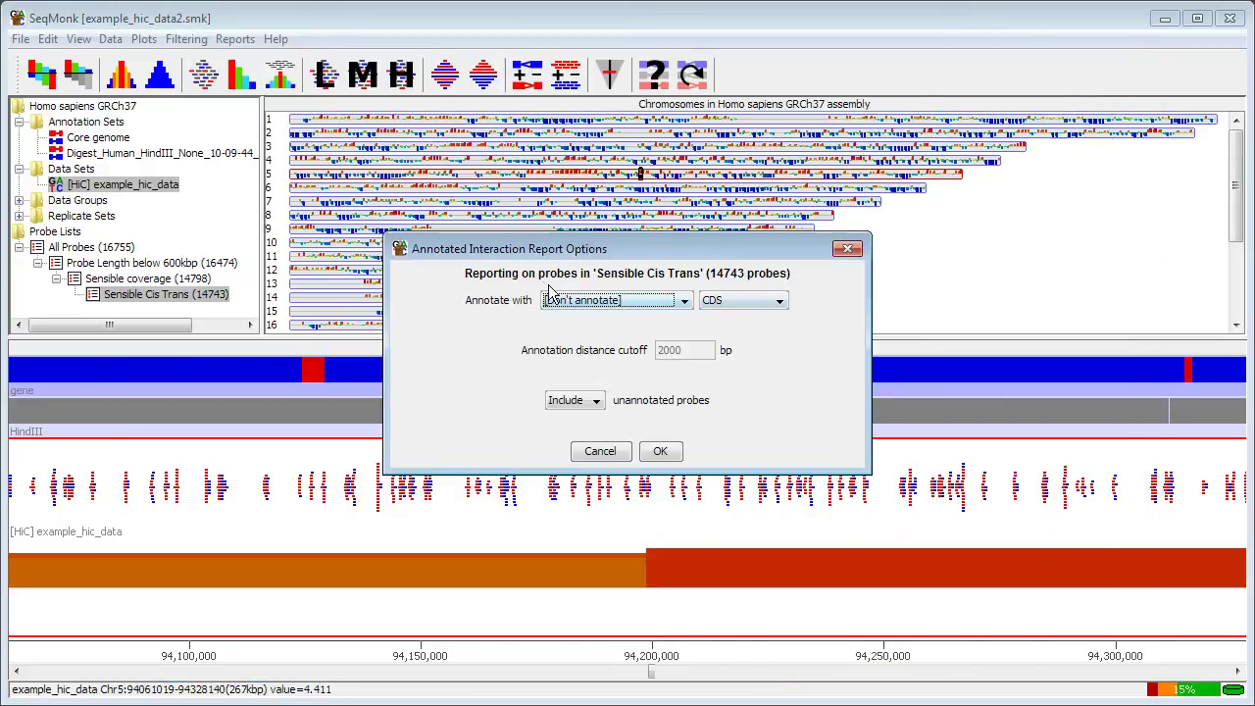
left_click(647, 306)
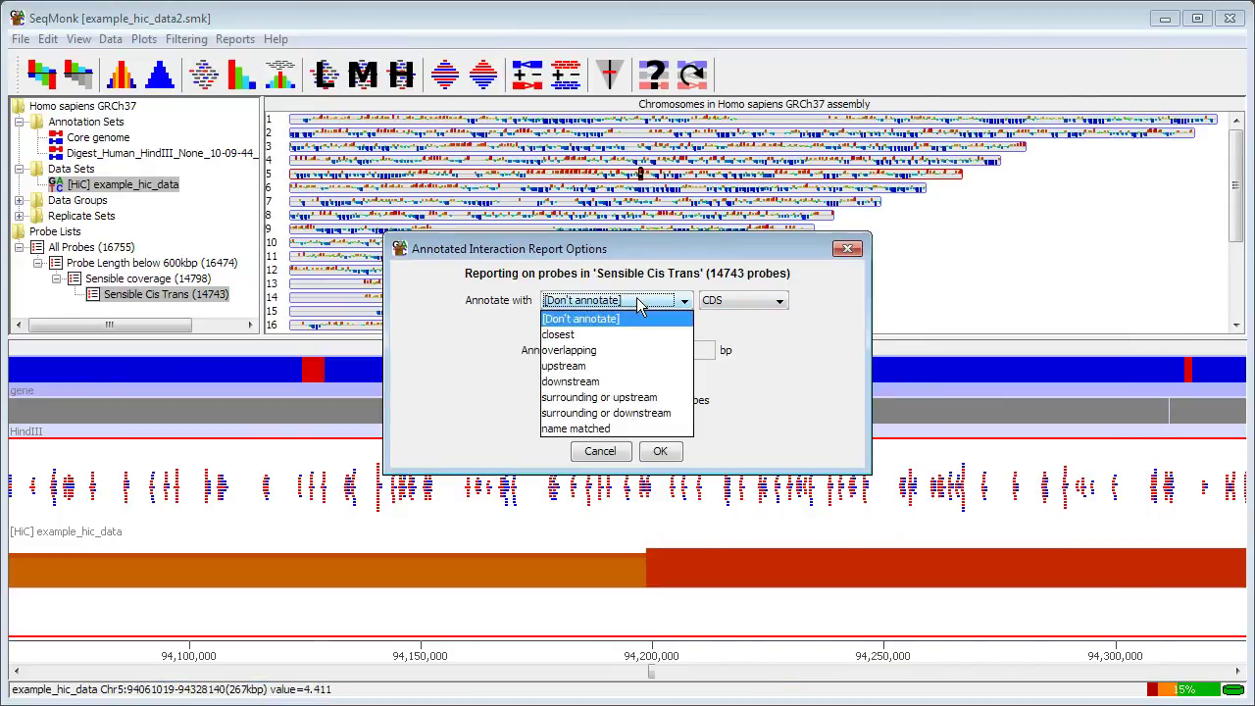
left_click(603, 339)
left_click(775, 301)
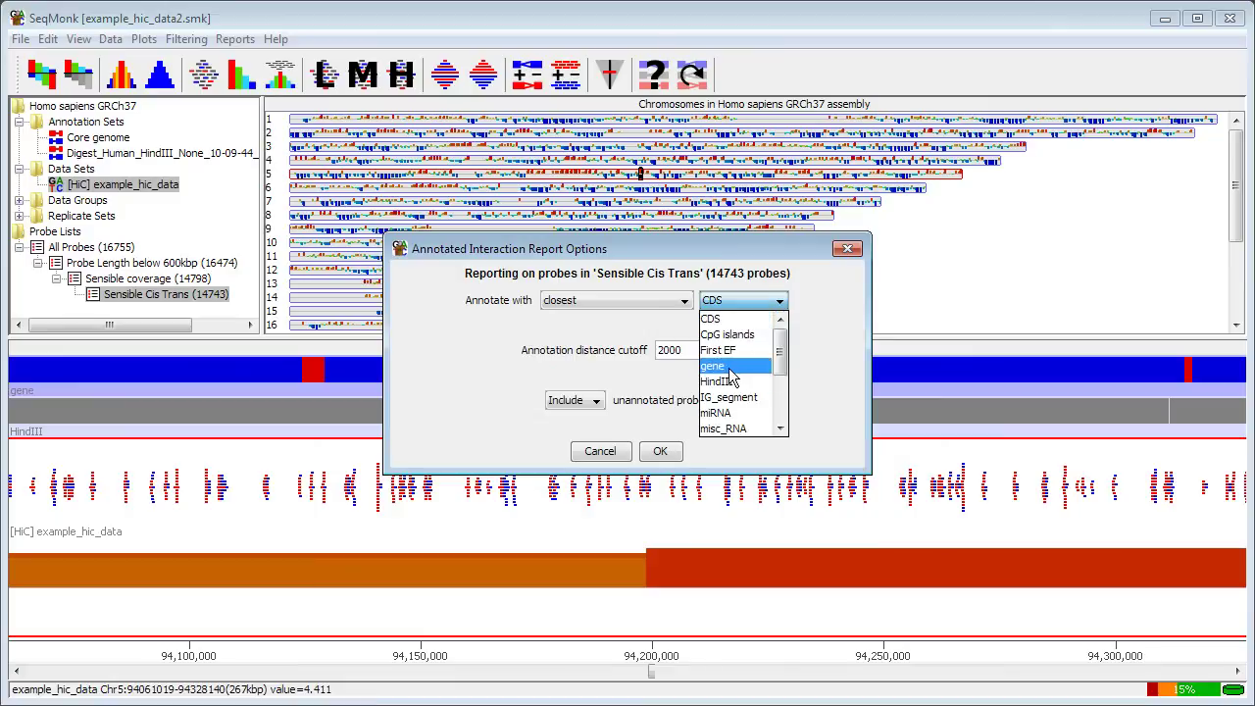
left_click(733, 360)
left_click(662, 454)
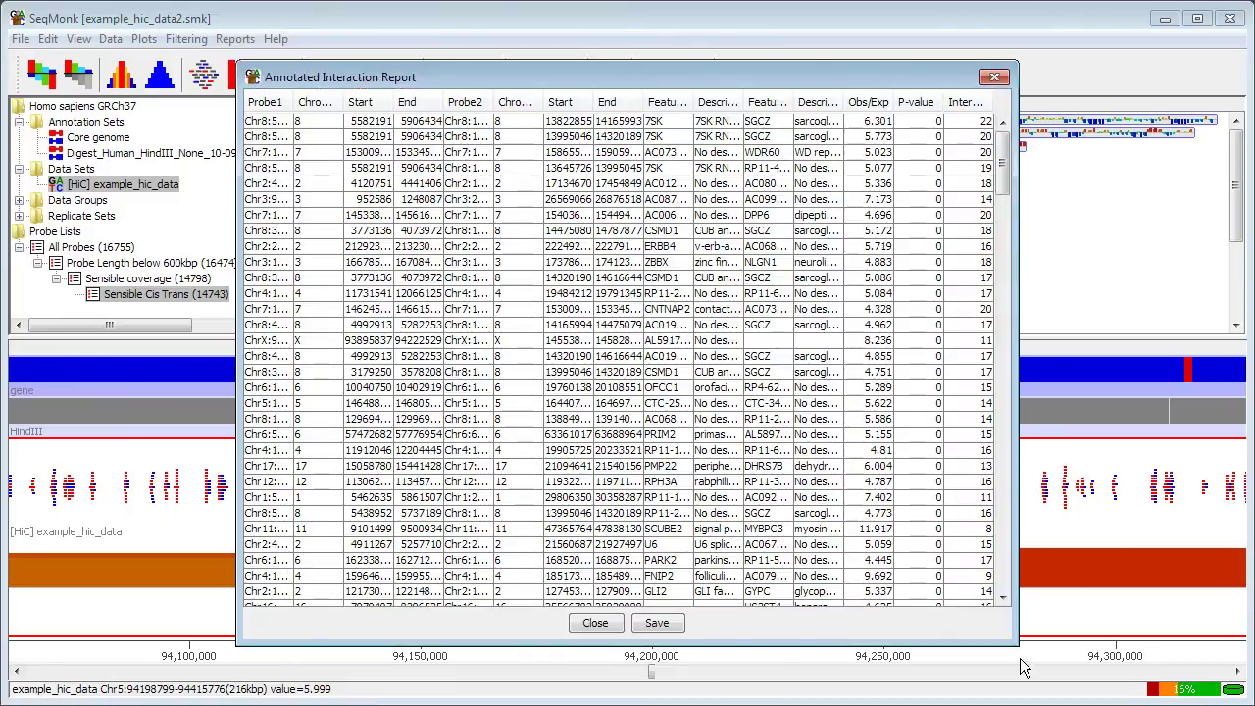
Review the report by jumping to Probe1 and Probe2 of the first interaction, then close it
mouse_move(1016, 644)
left_mouse_down()
mouse_move(1086, 532)
mouse_move(1198, 506)
left_mouse_up()
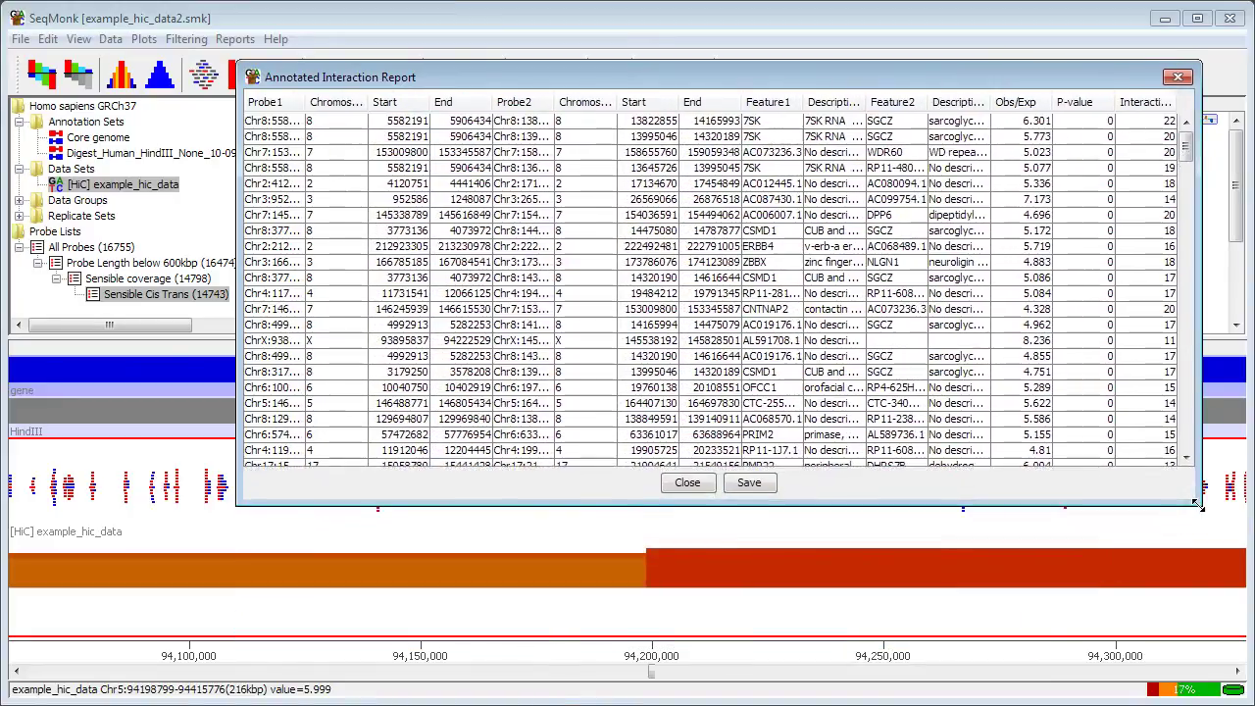
left_click_drag(512, 68, 368, 54)
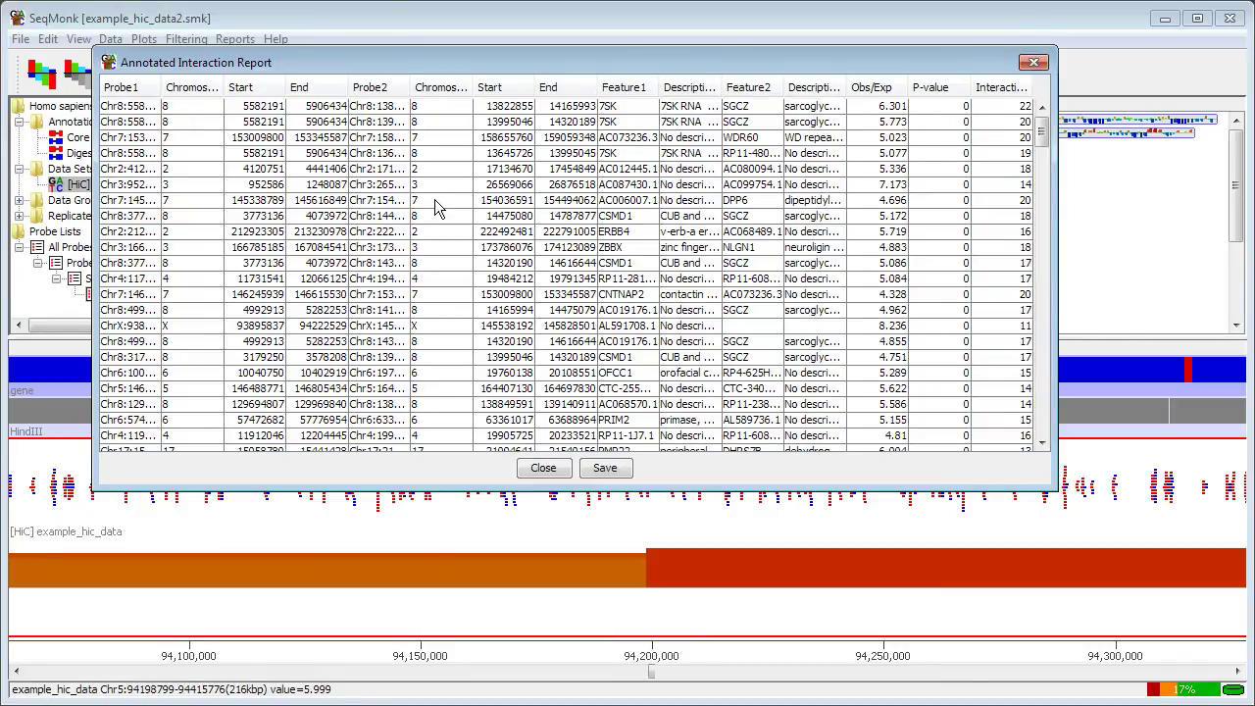
double_click(137, 115)
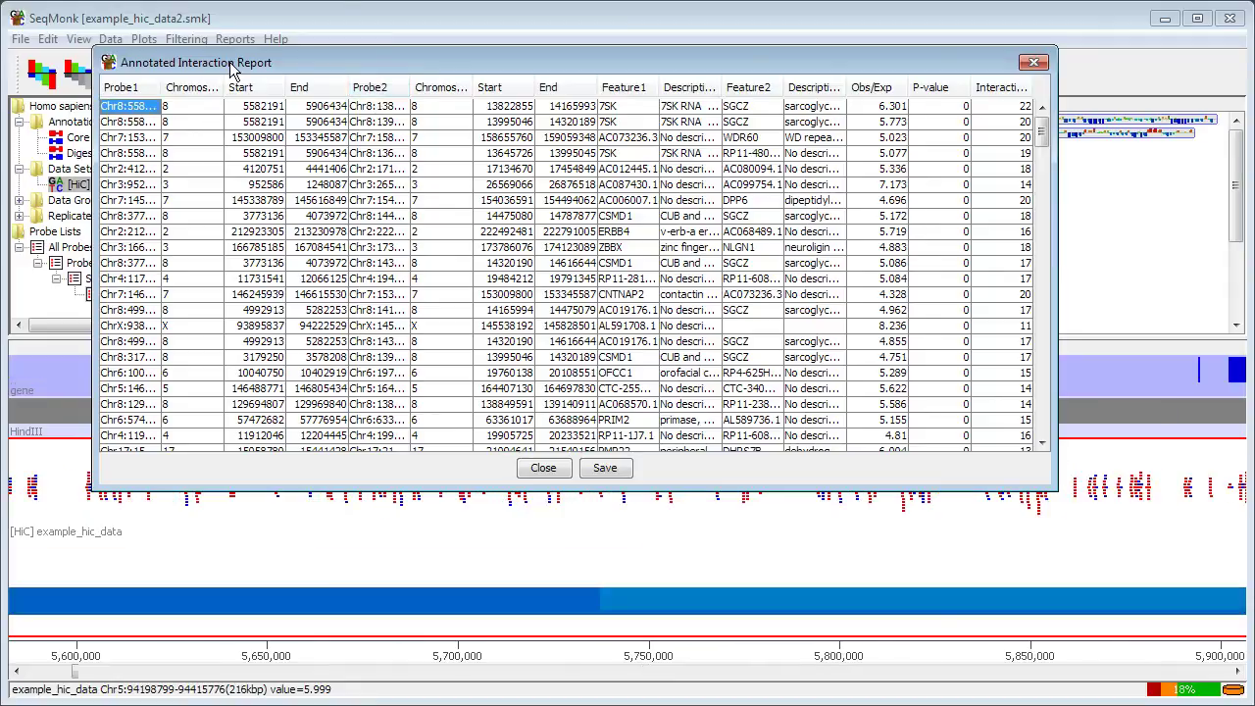
left_click_drag(231, 69, 423, 78)
double_click(568, 117)
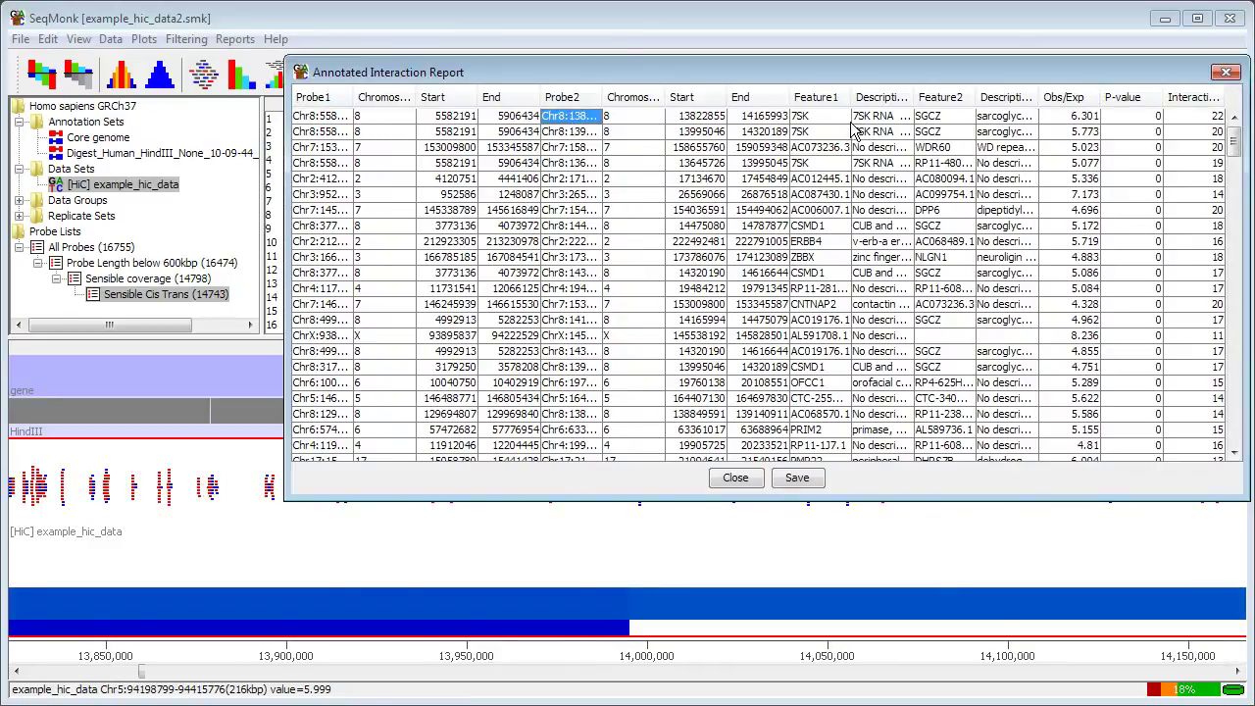
mouse_move(1234, 142)
left_mouse_down()
mouse_move(1241, 266)
mouse_move(1239, 141)
left_mouse_up()
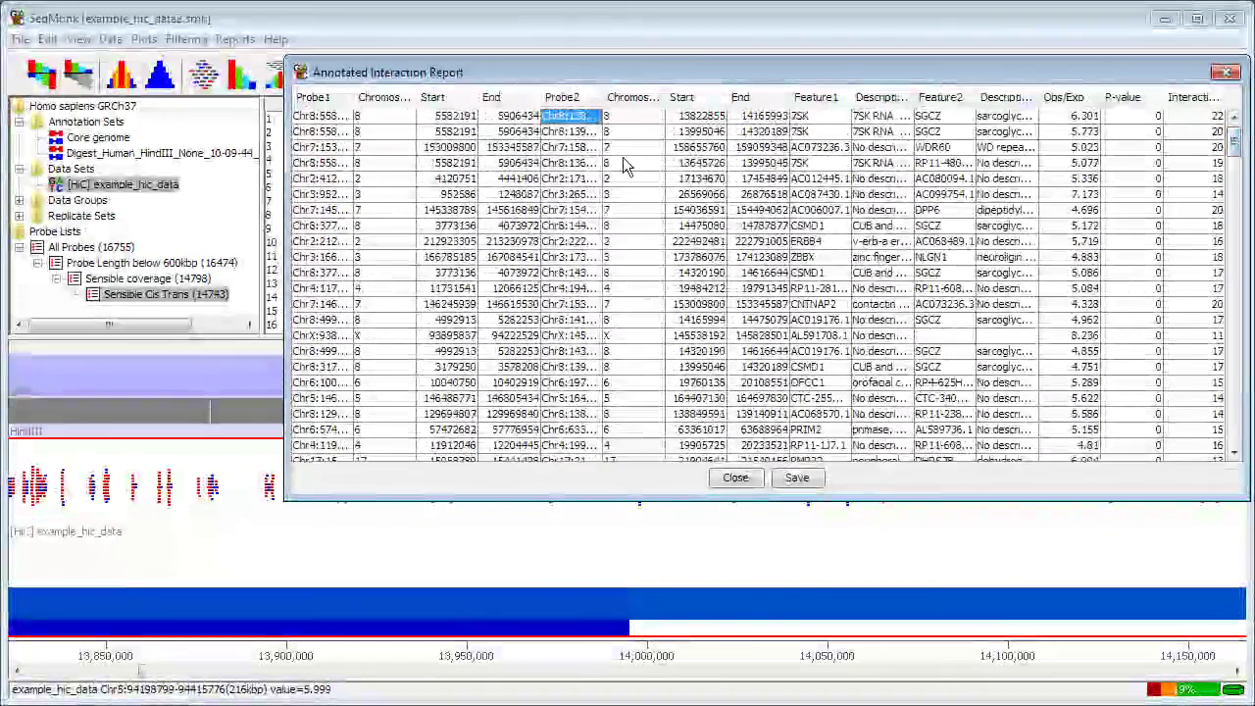
left_click(737, 478)
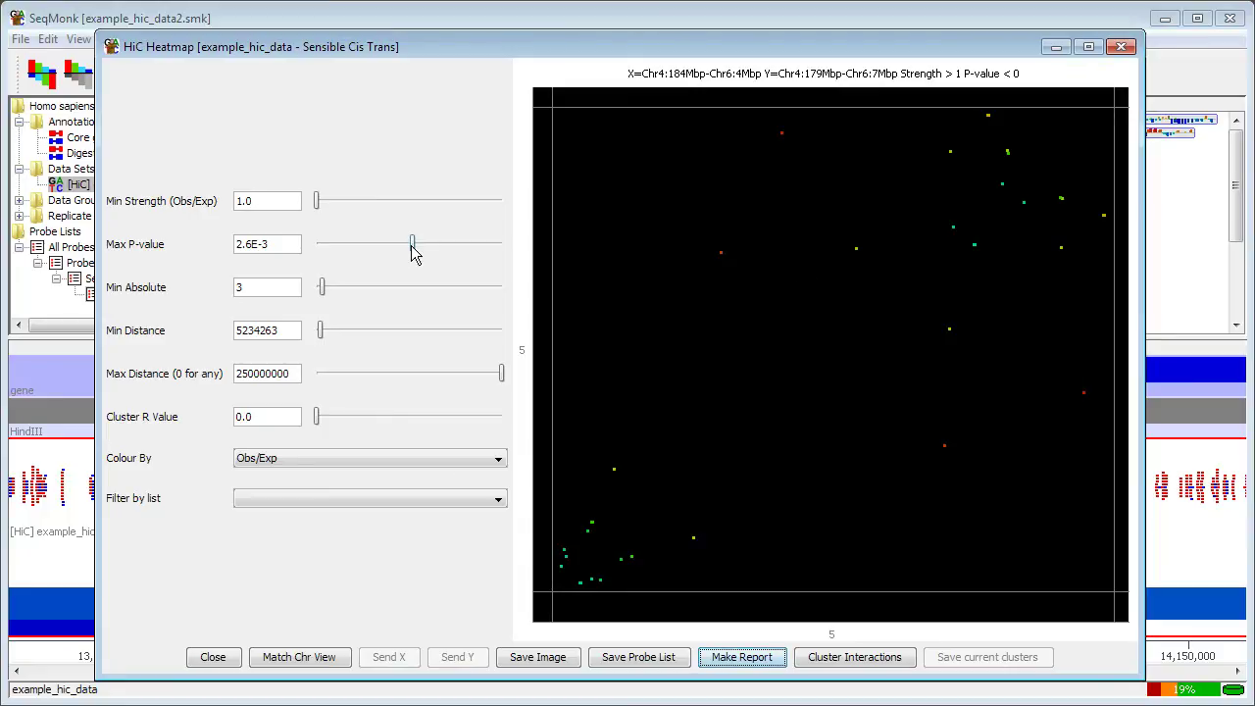
Tighten Max P-value to 1.3E-3 and show the Chr5 block's 54.2–54.5 Mb region in the genome view
left_click_drag(411, 250, 426, 252)
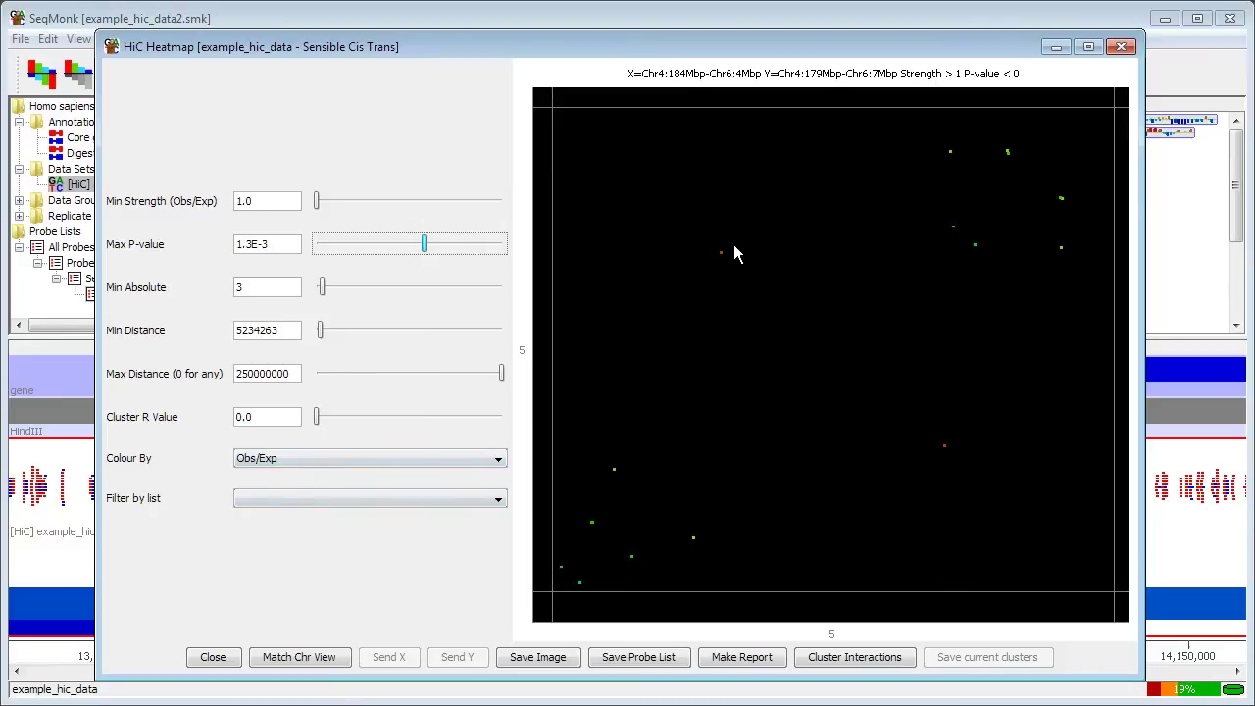
left_click_drag(711, 238, 737, 269)
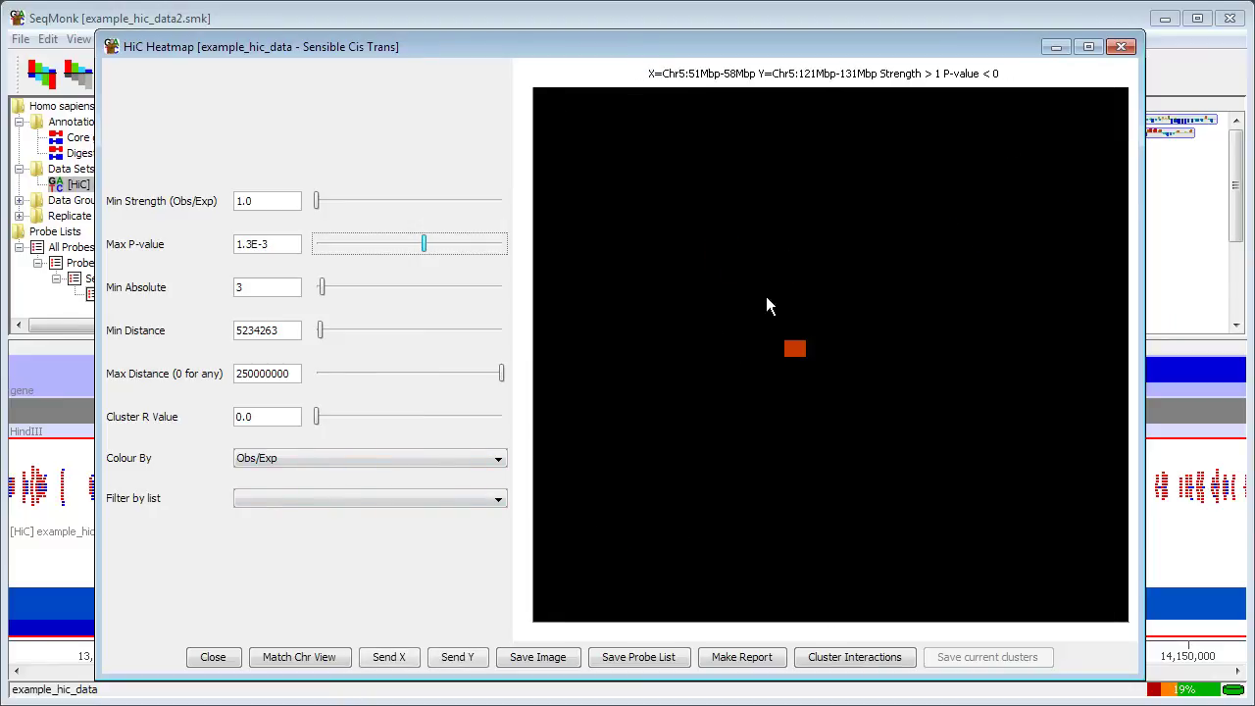
left_click(796, 355)
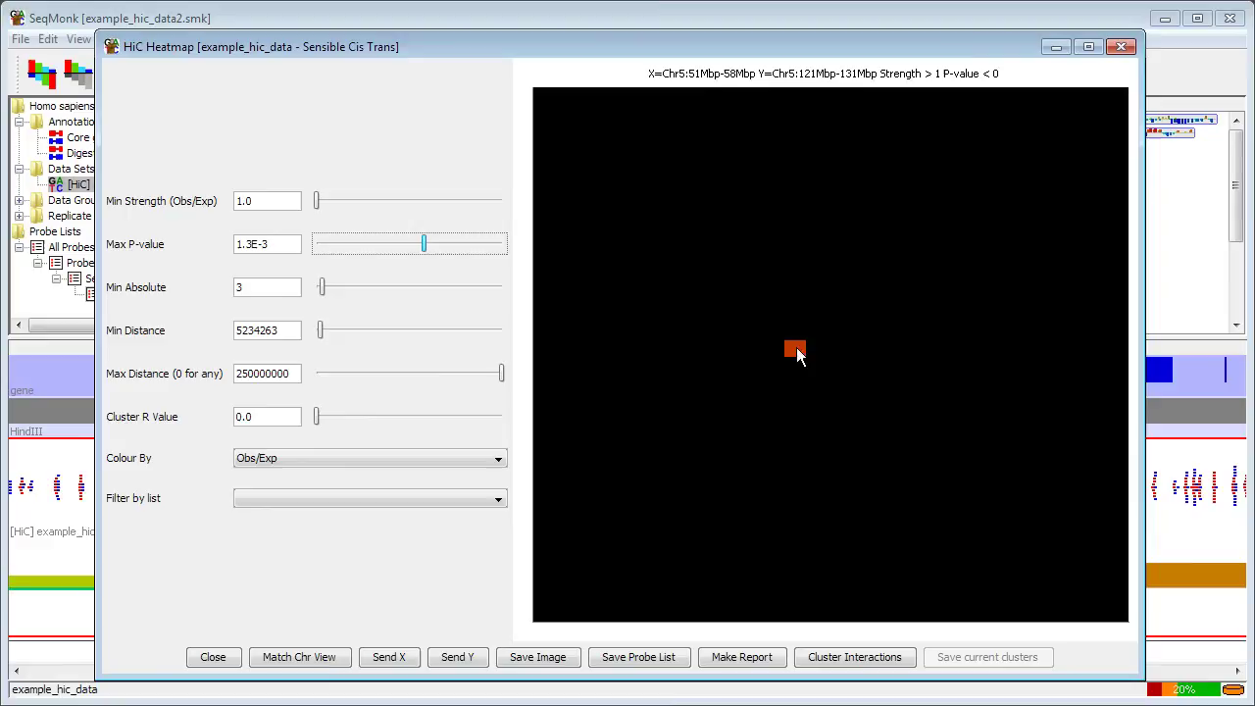
left_click(900, 23)
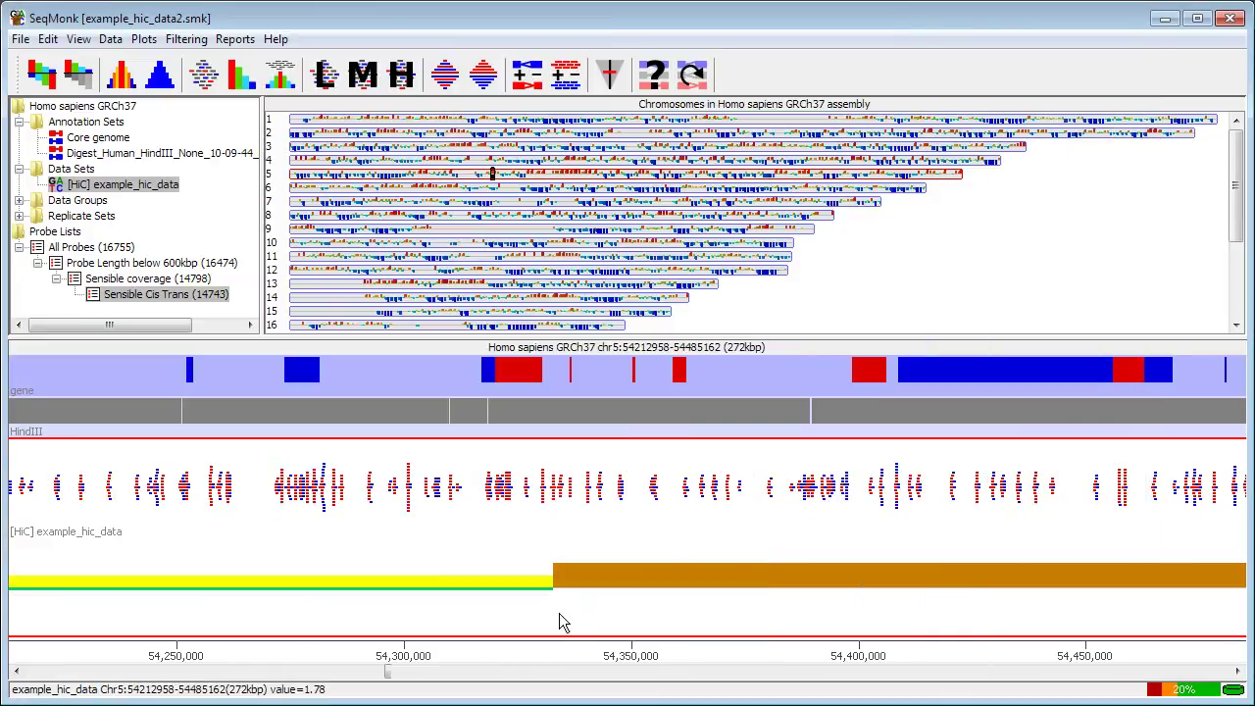
Filter probes to chr5:54212958–54485162 into a list 'Interesting probe' and make it active
left_click(534, 584)
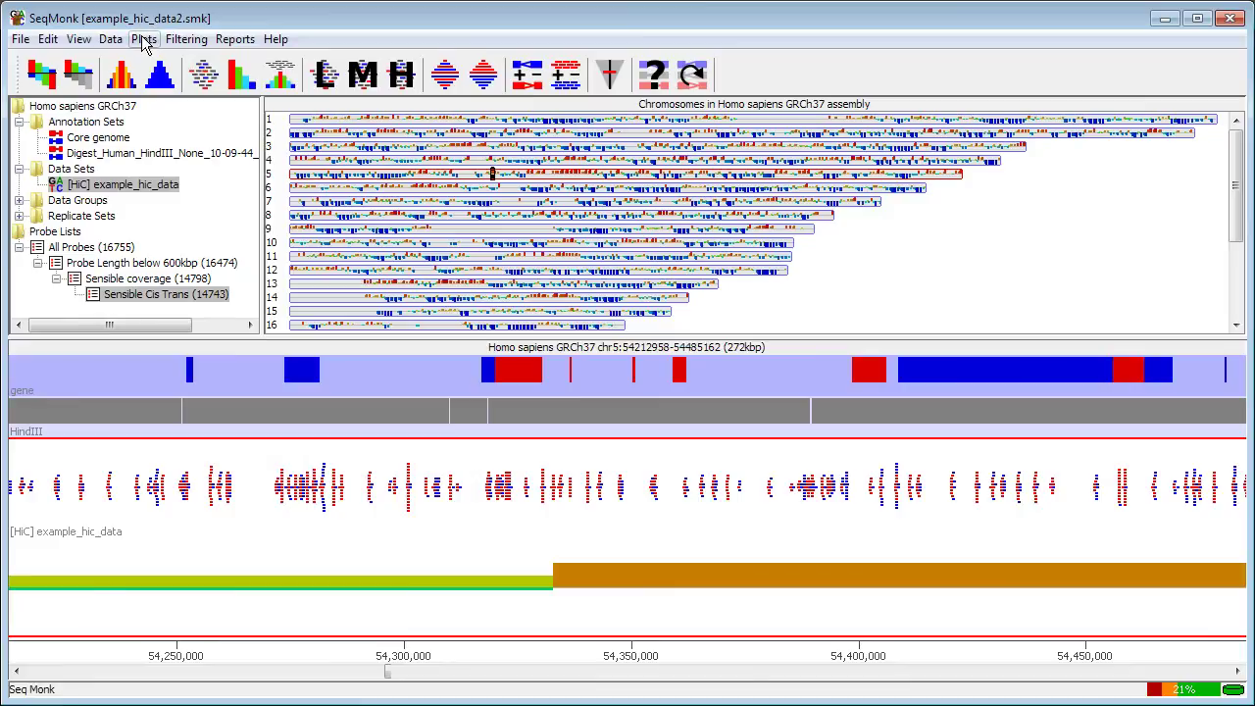
left_click(191, 44)
left_click(242, 149)
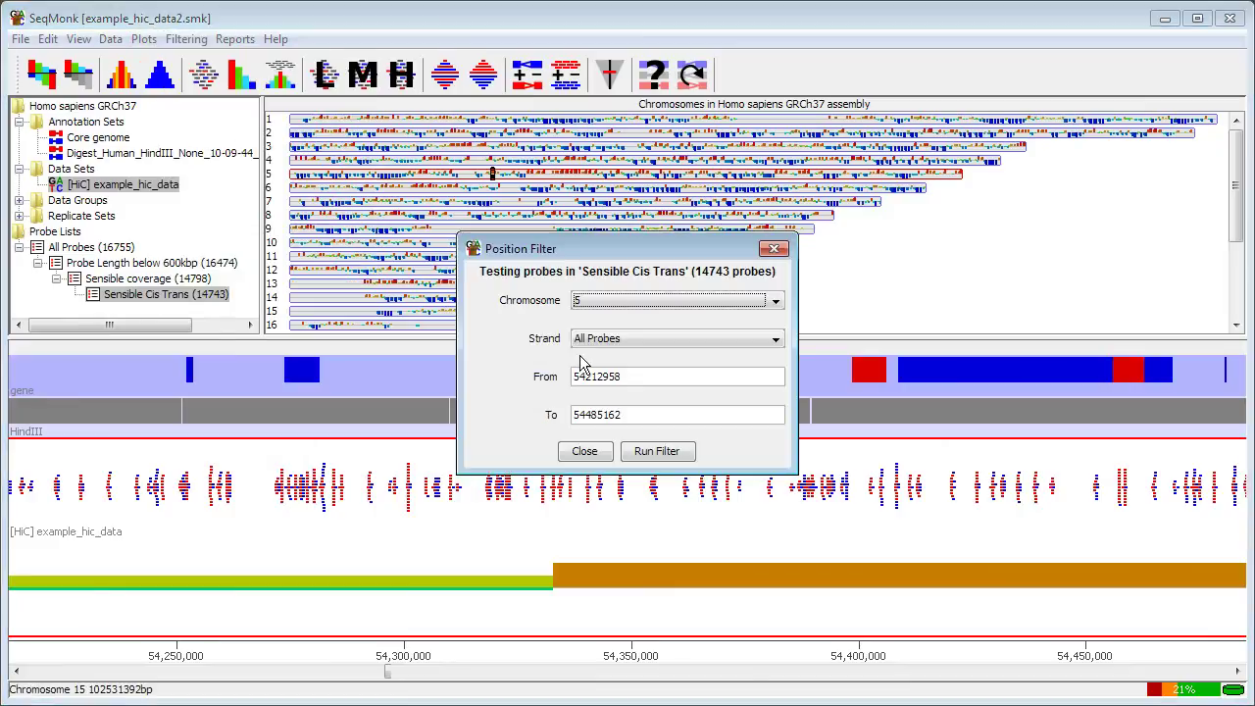
left_click(681, 457)
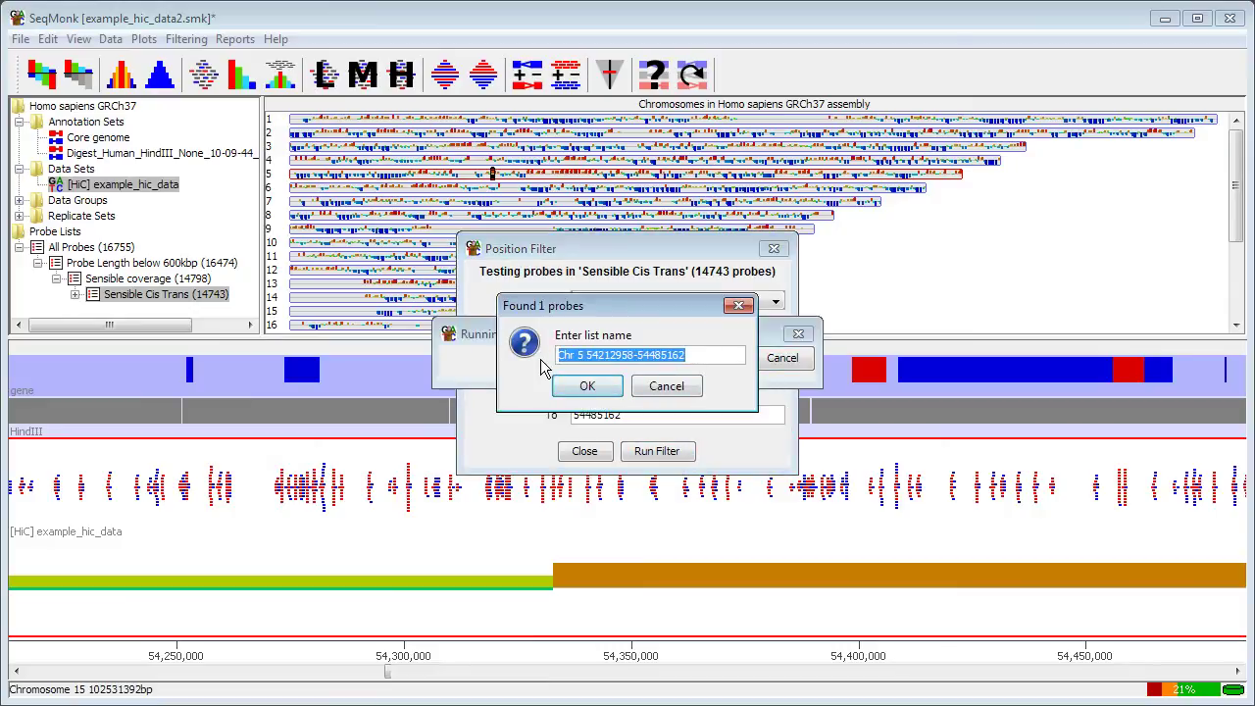
type("Interesting probe")
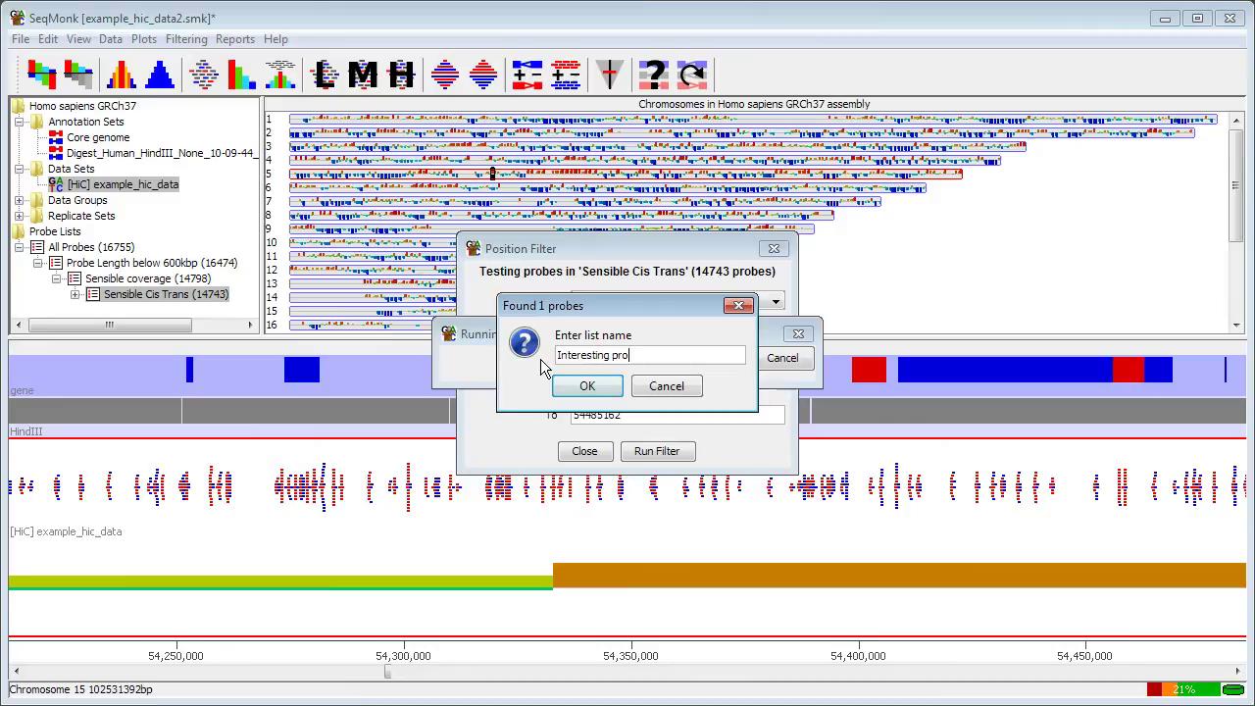
left_click(586, 385)
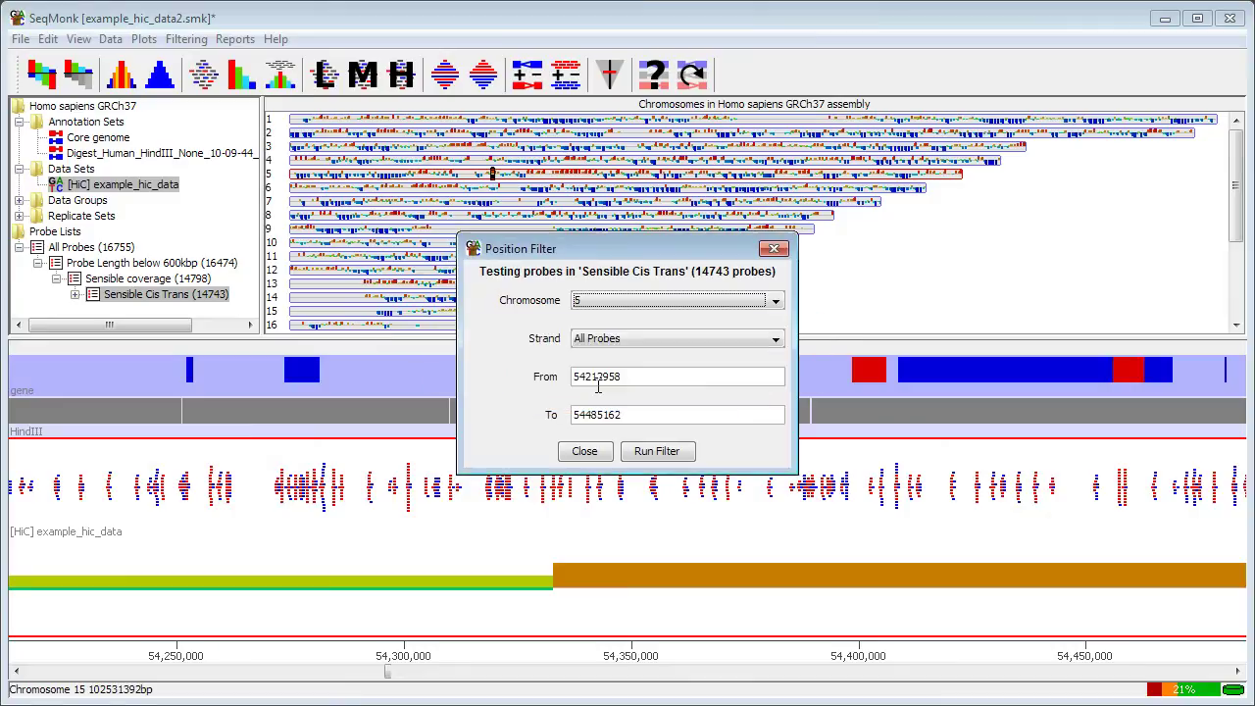
left_click(585, 451)
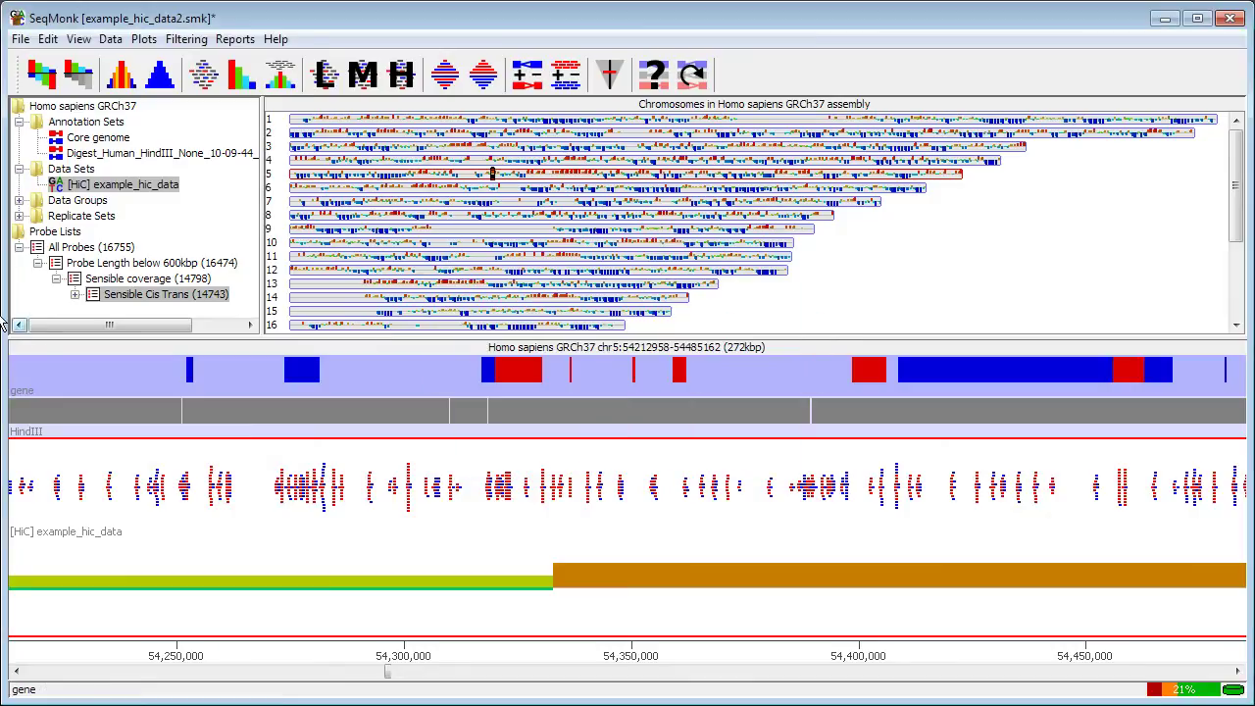
left_click(75, 294)
left_click(159, 312)
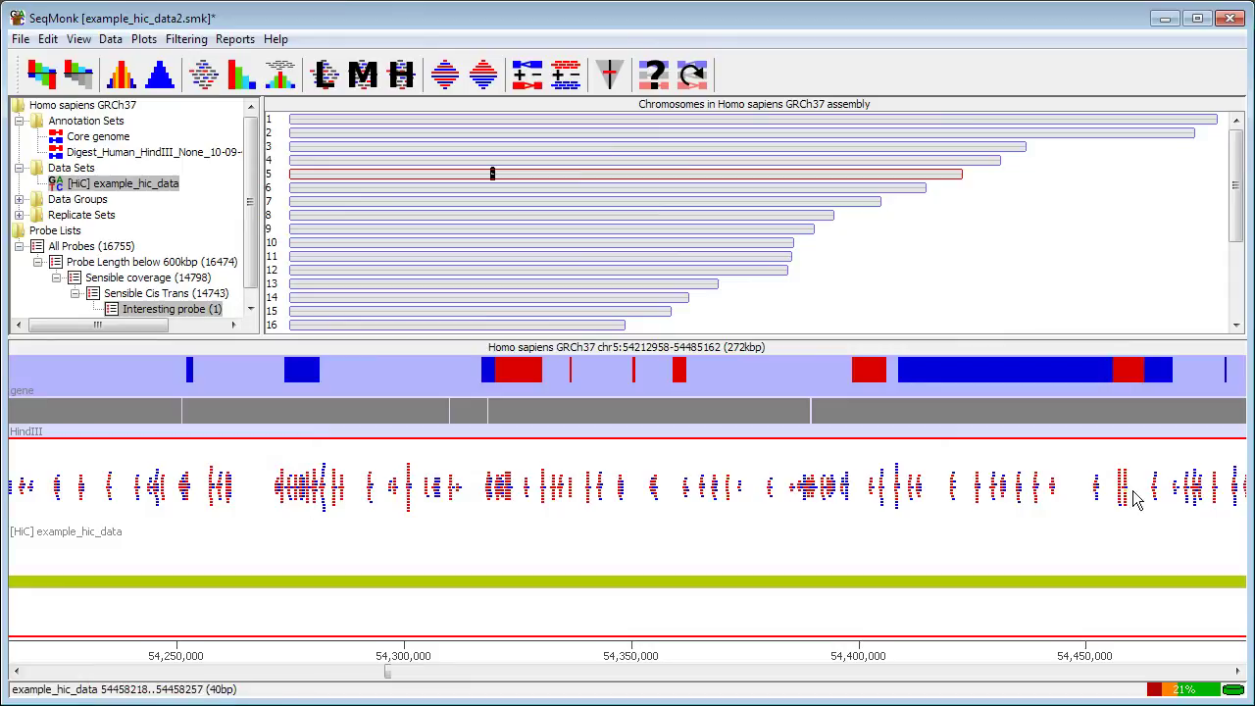
Import the visible region's HiC other ends as data set 'Interesting_example_hic_data' and zoom the view out
left_click(20, 40)
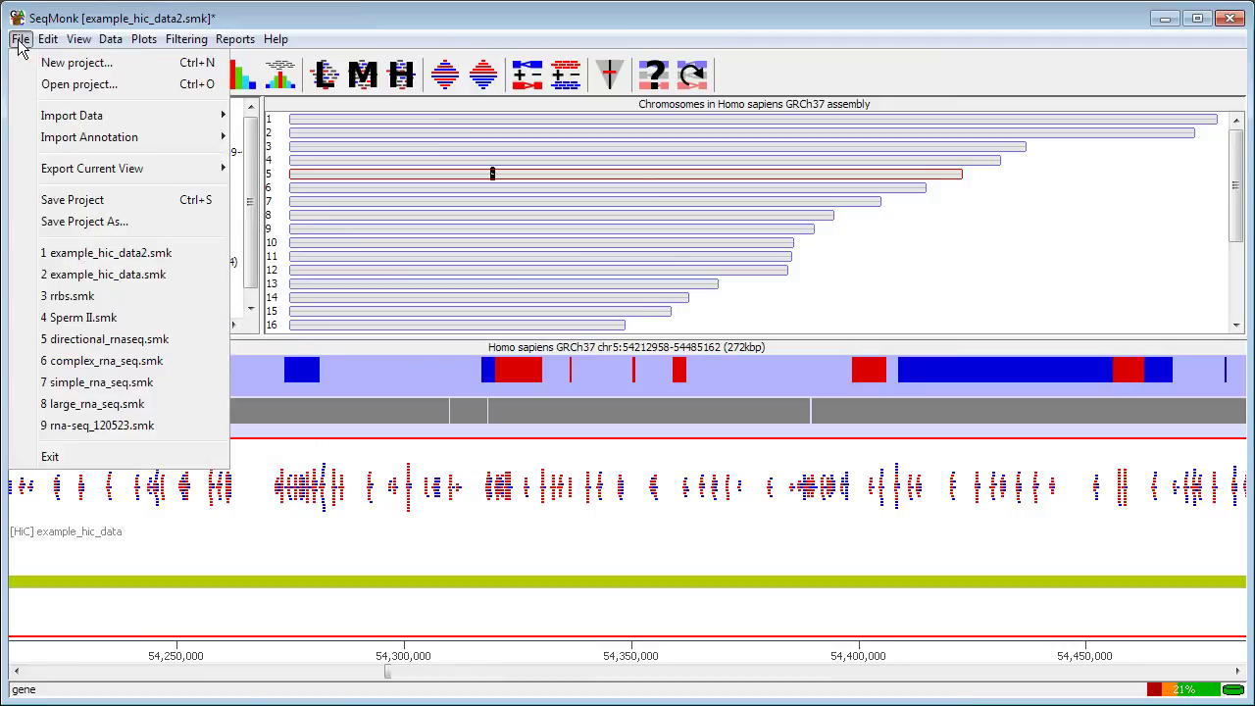
mouse_move(34, 117)
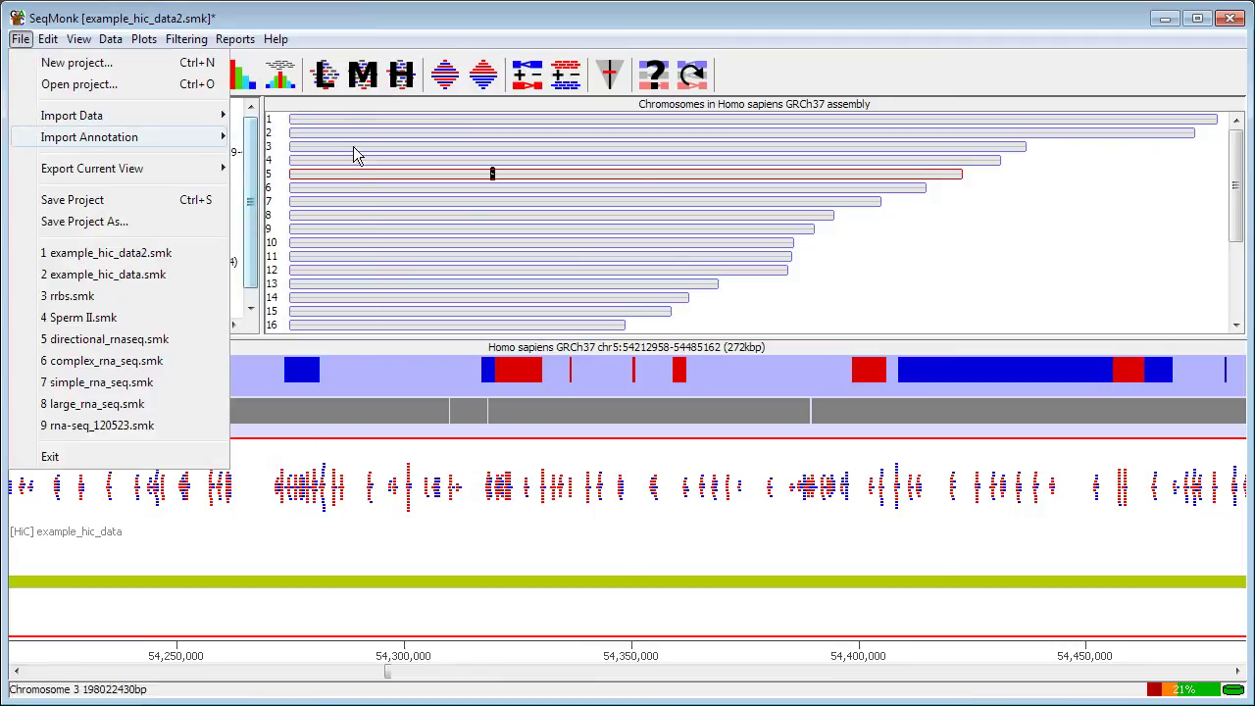
mouse_move(314, 339)
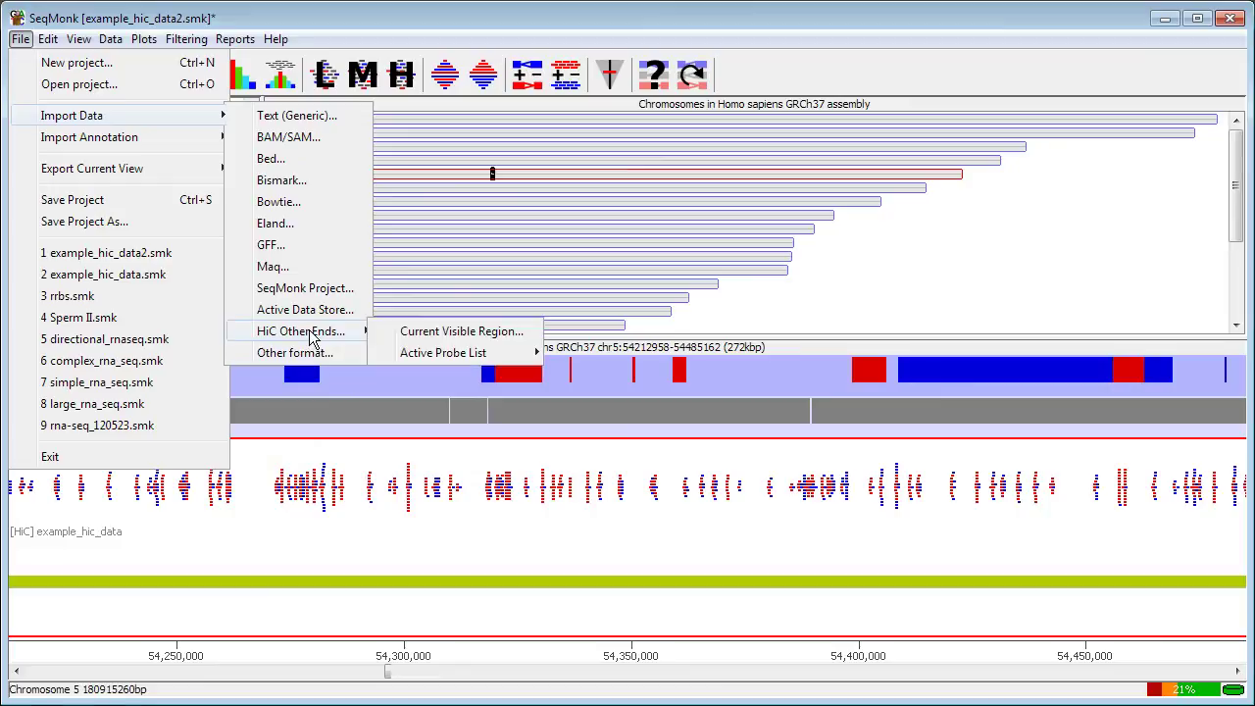
mouse_move(402, 358)
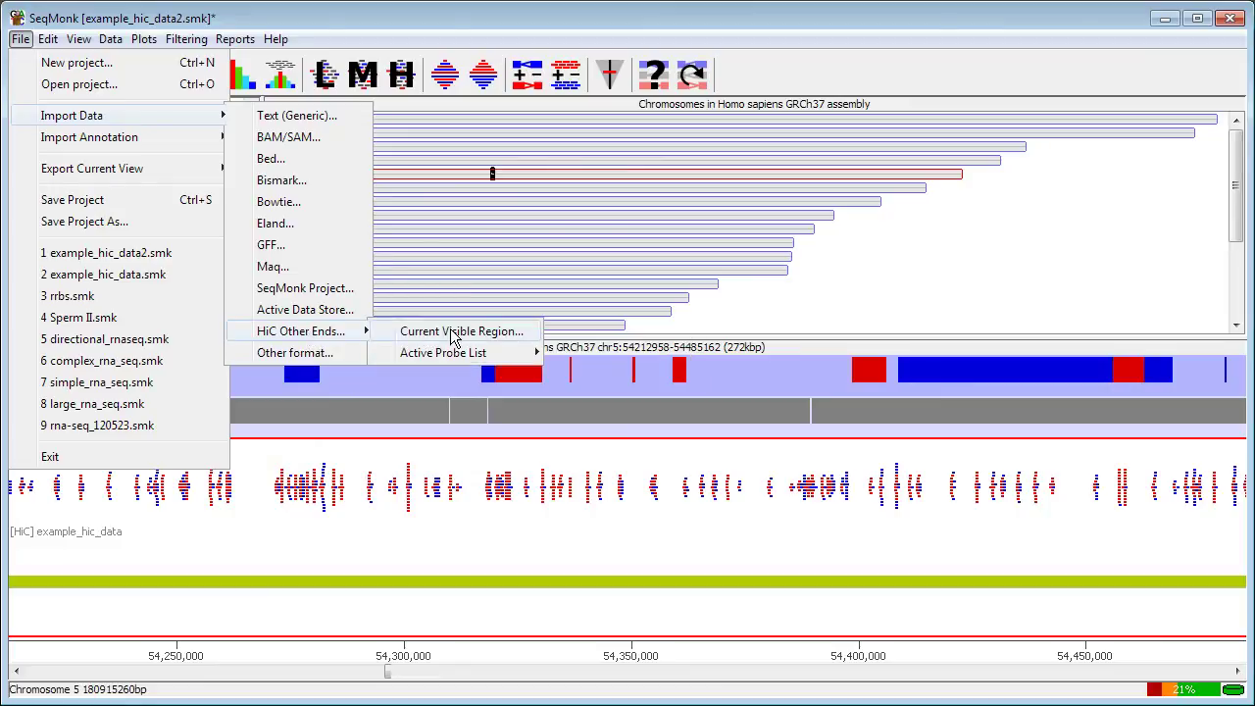
left_click(454, 334)
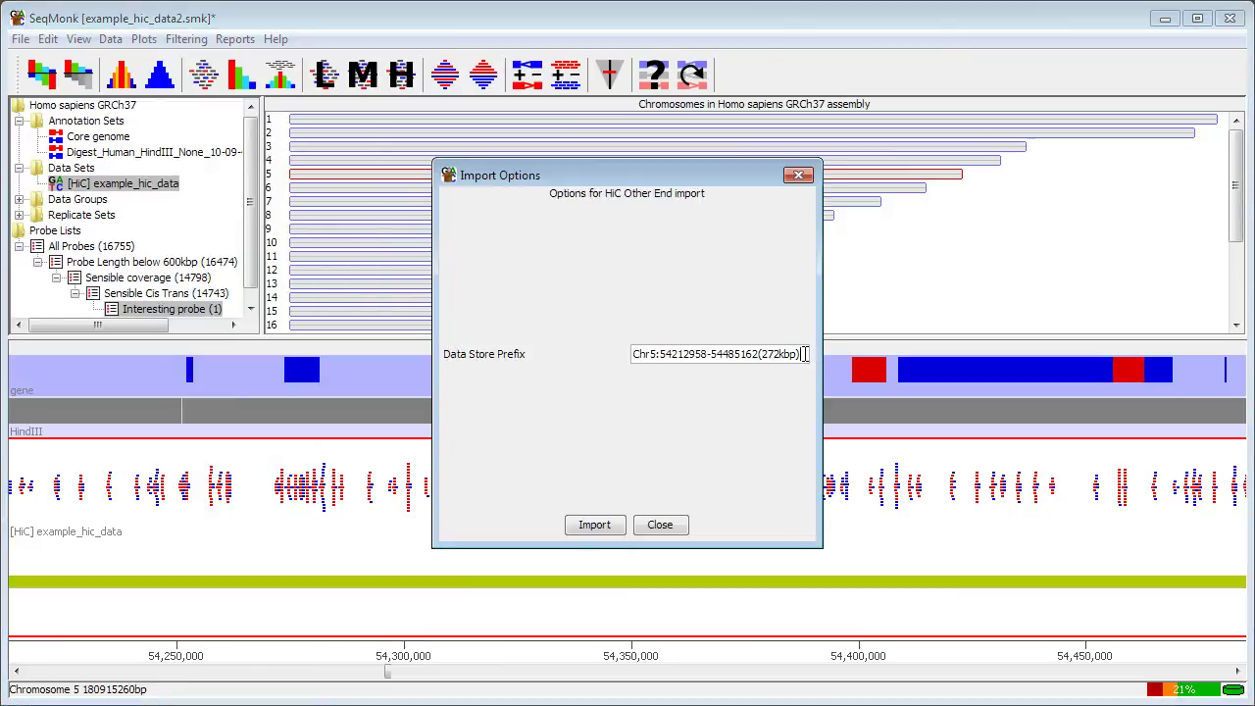
left_click_drag(804, 353, 592, 347)
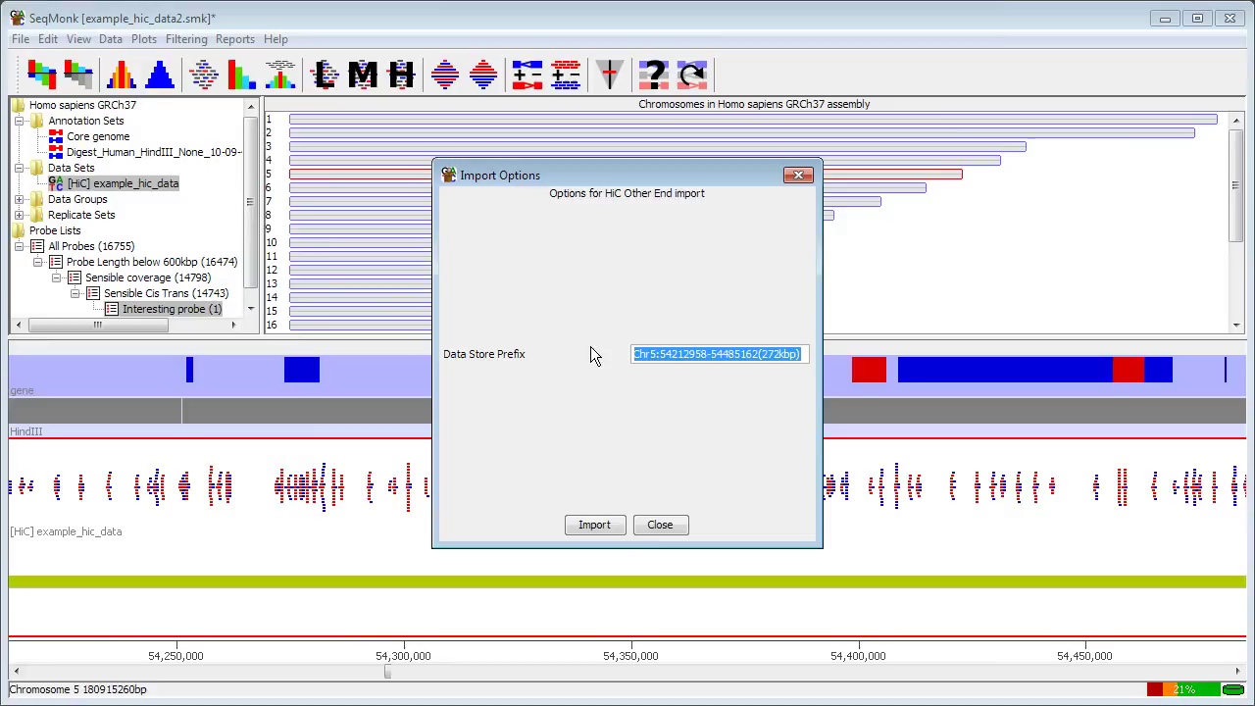
type("Interesting")
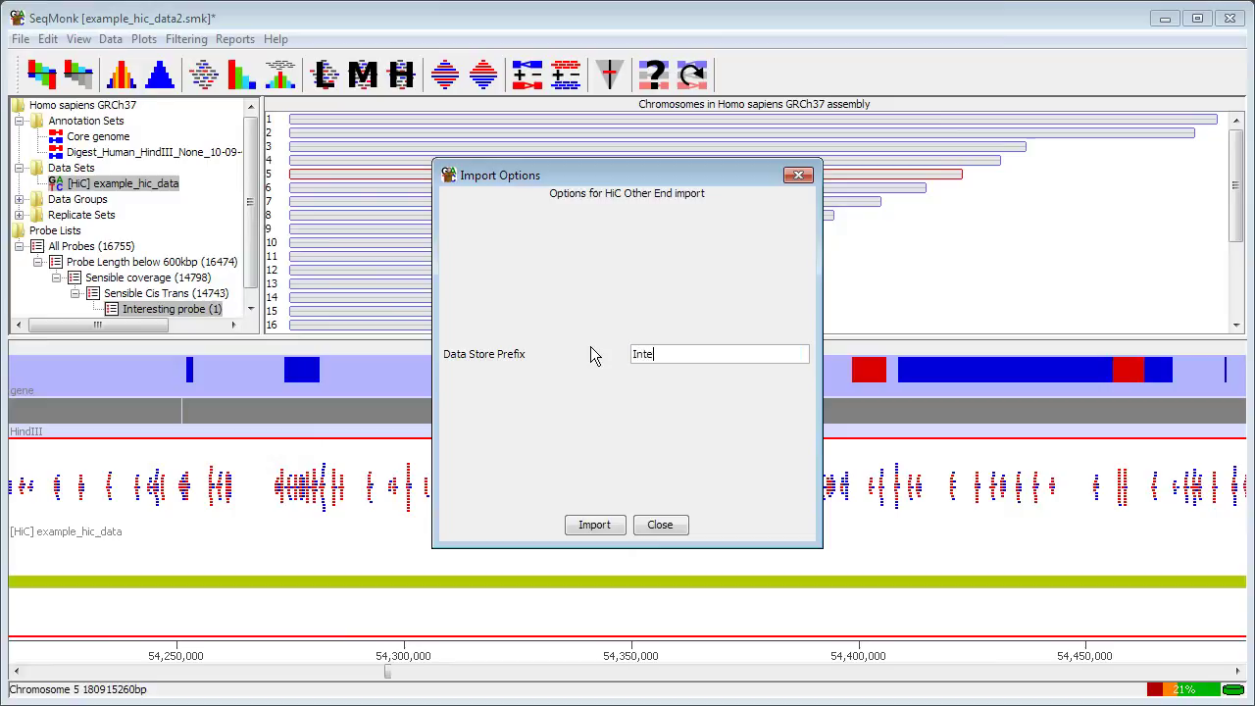
left_click(600, 526)
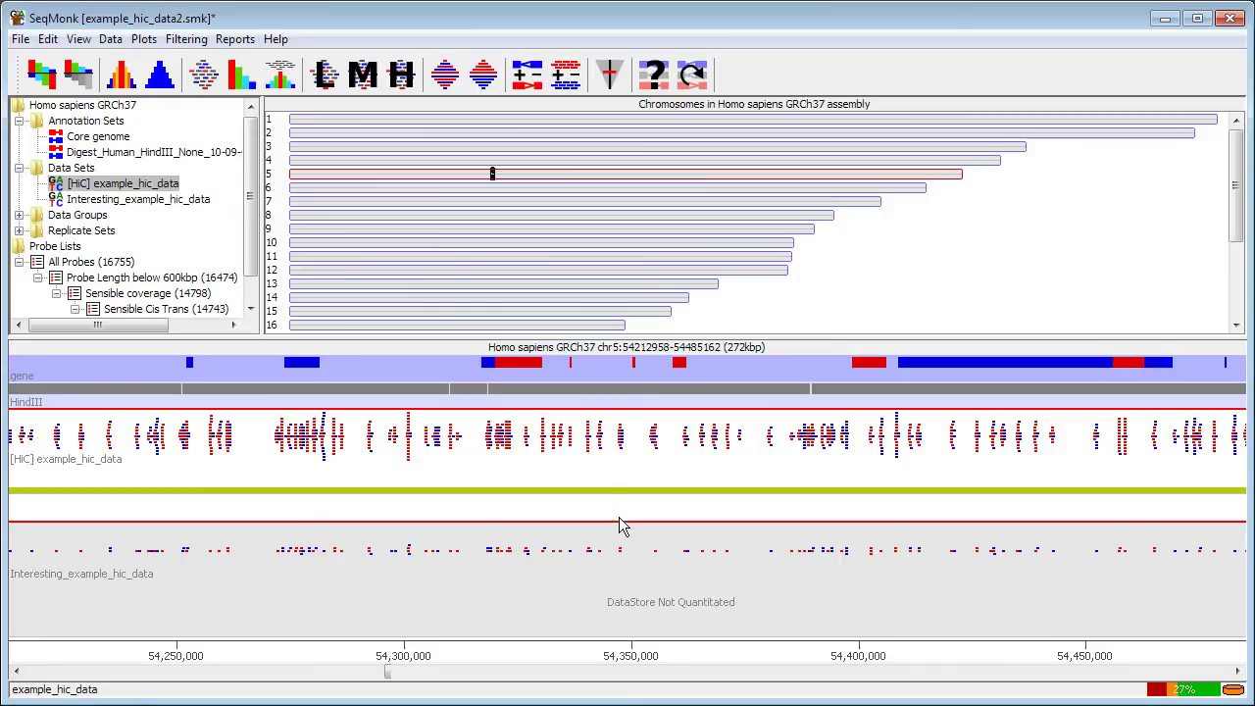
scroll(511, 581, "down", 2)
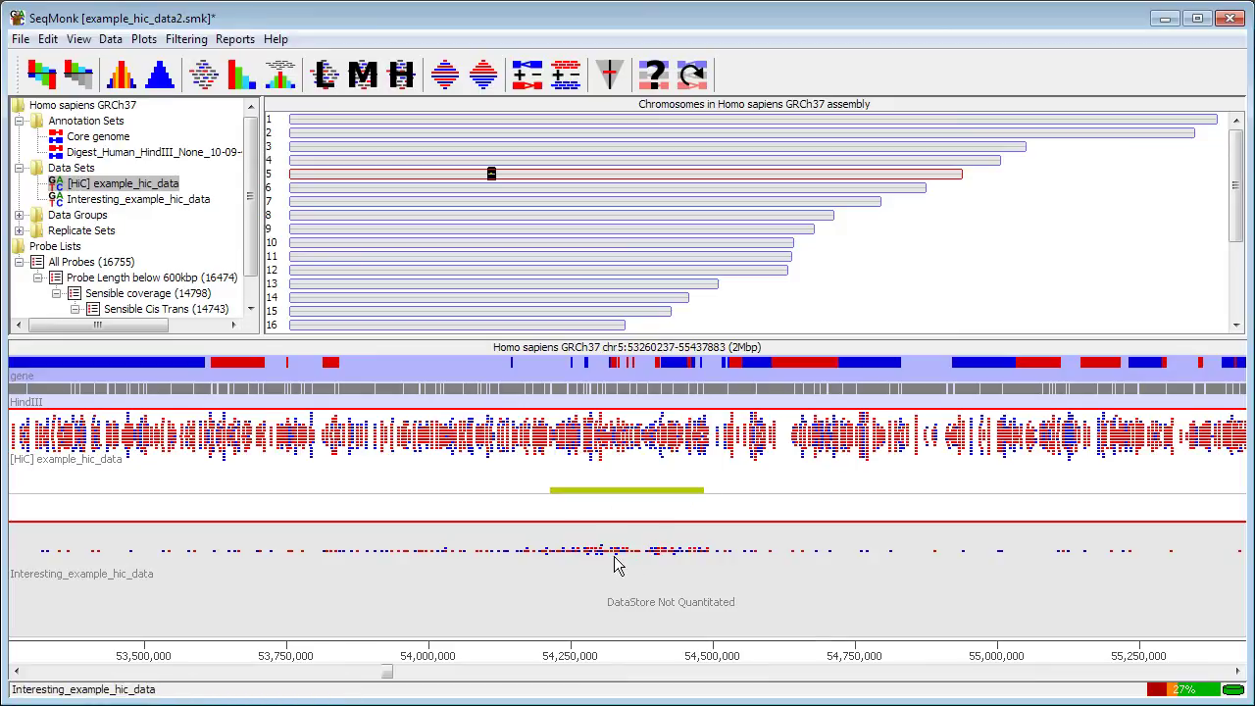
scroll(616, 561, "down", 1)
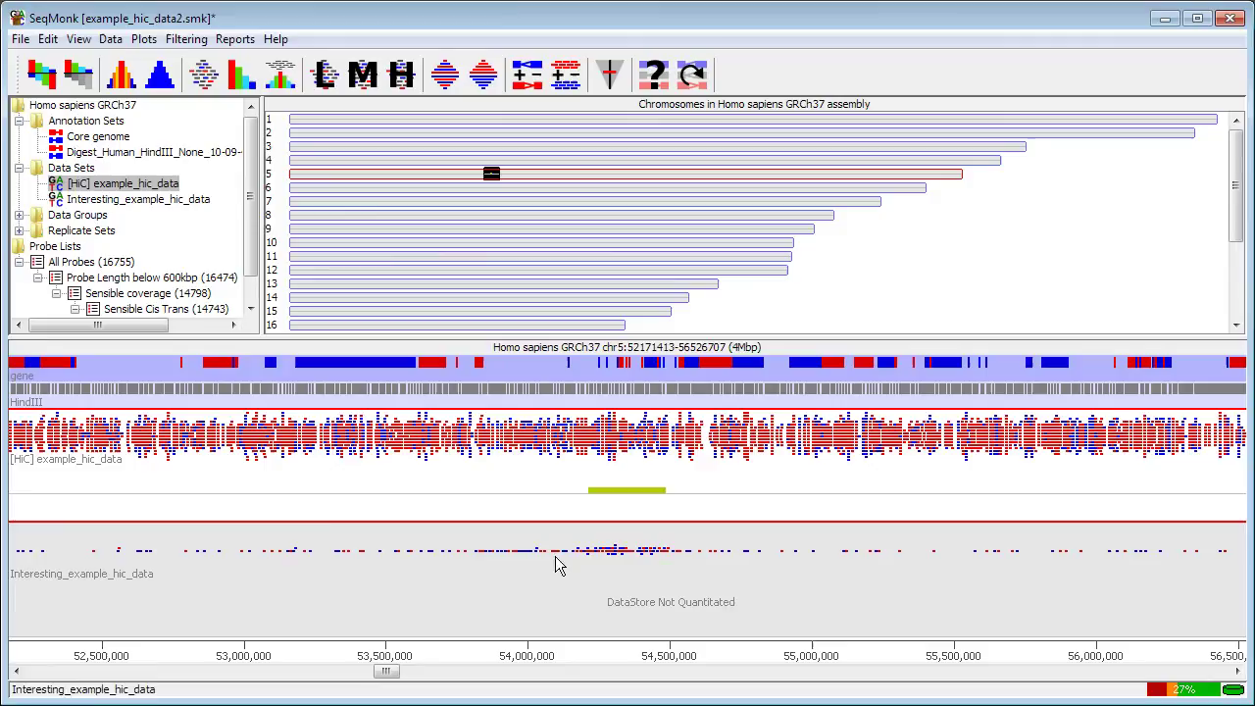
Quantitate the existing probes with 4C Enrichment Quantitation
left_click(112, 40)
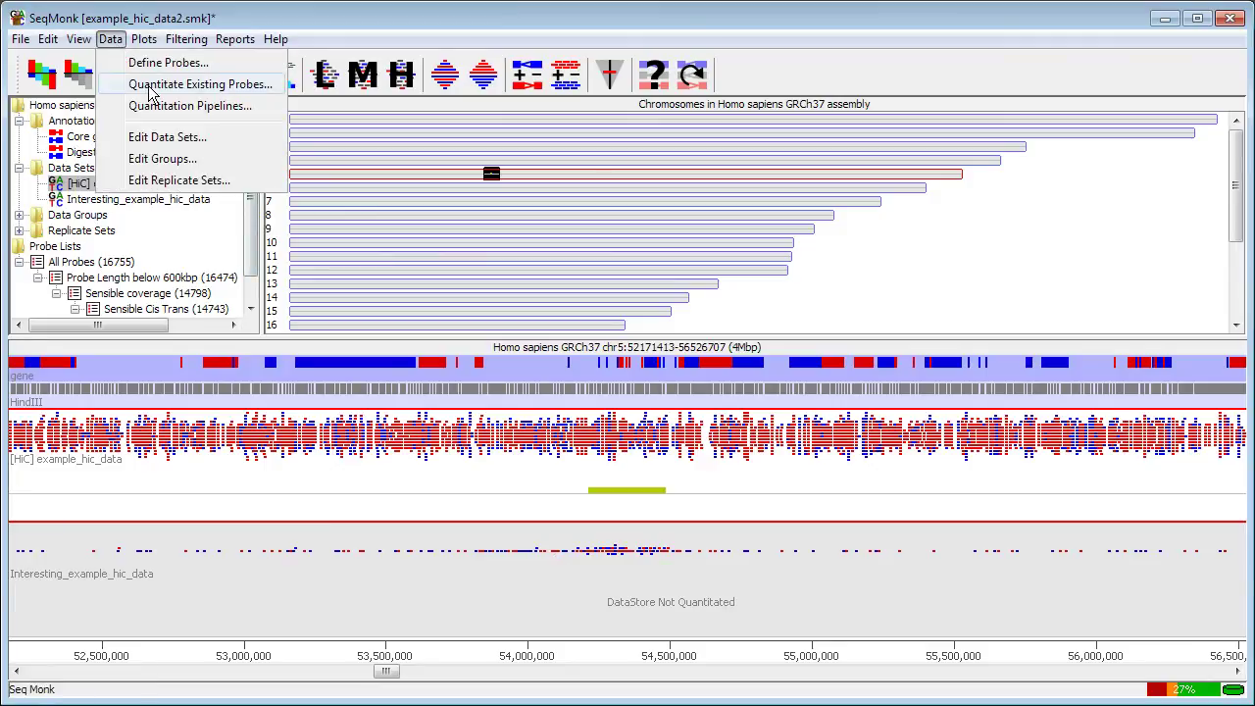
left_click(147, 85)
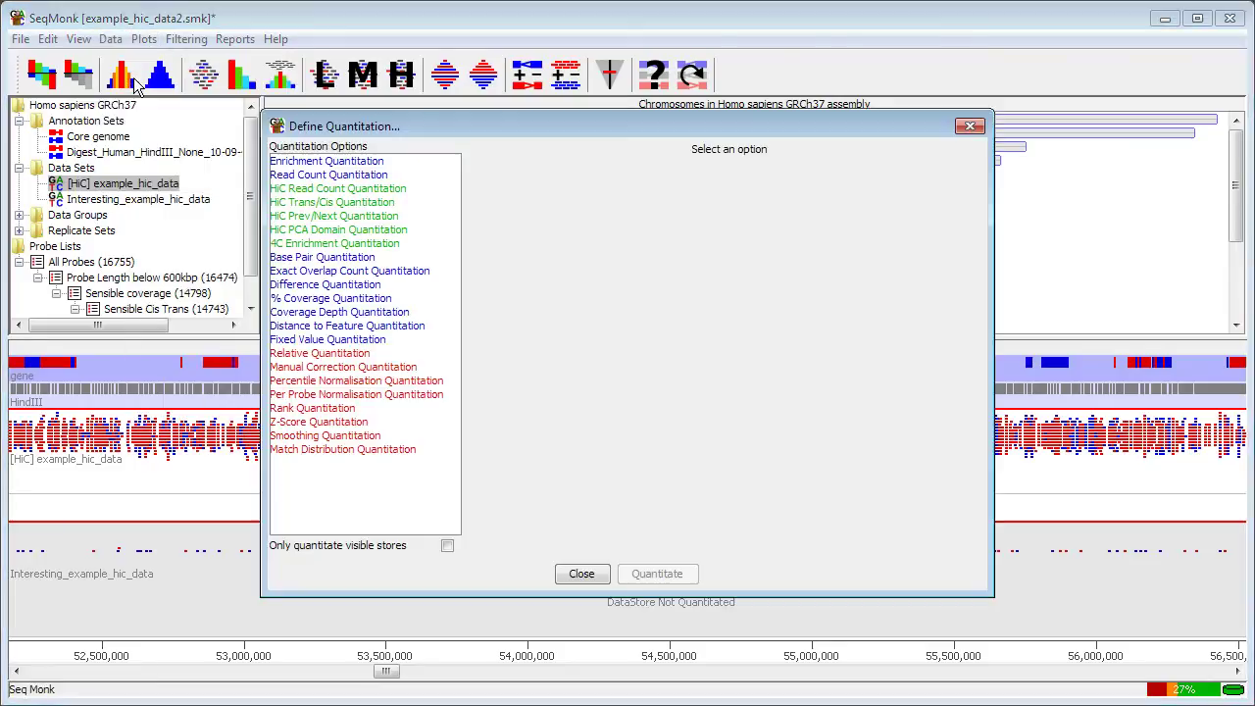
left_click(318, 244)
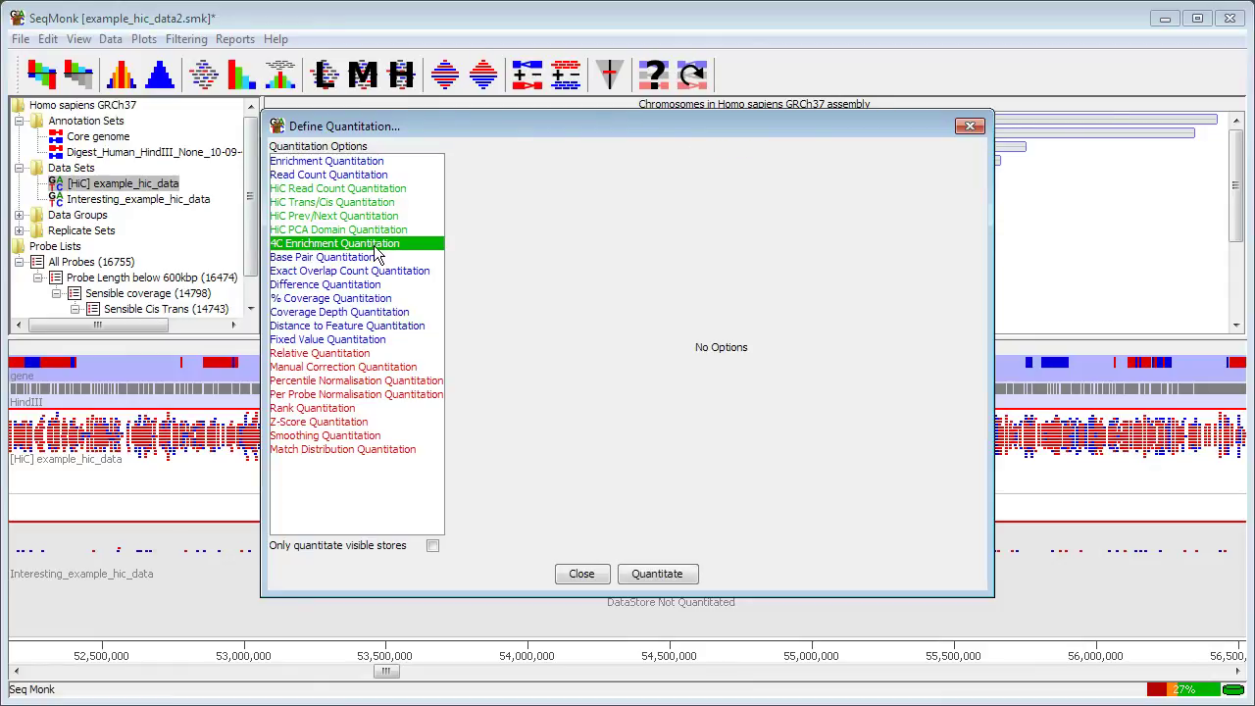
left_click(673, 580)
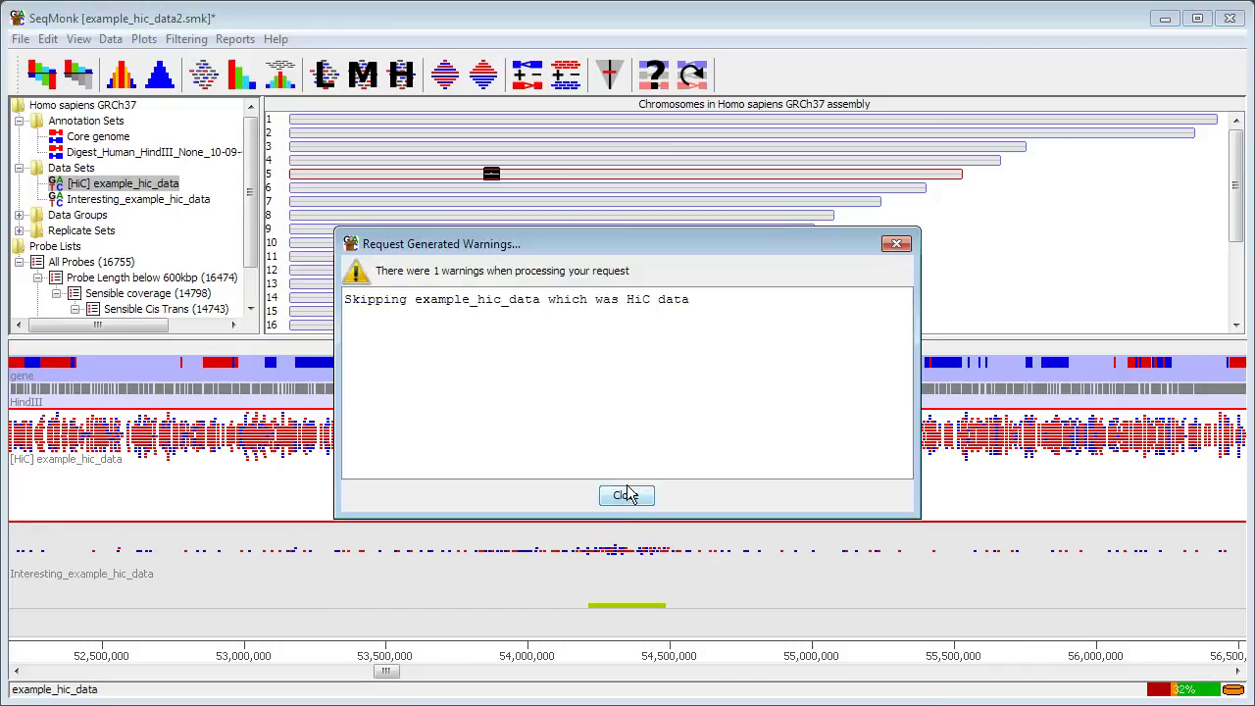
Dismiss the HiC warning, show Sensible Cis Trans values at data zoom 2, and return to the heatmap
left_click(628, 498)
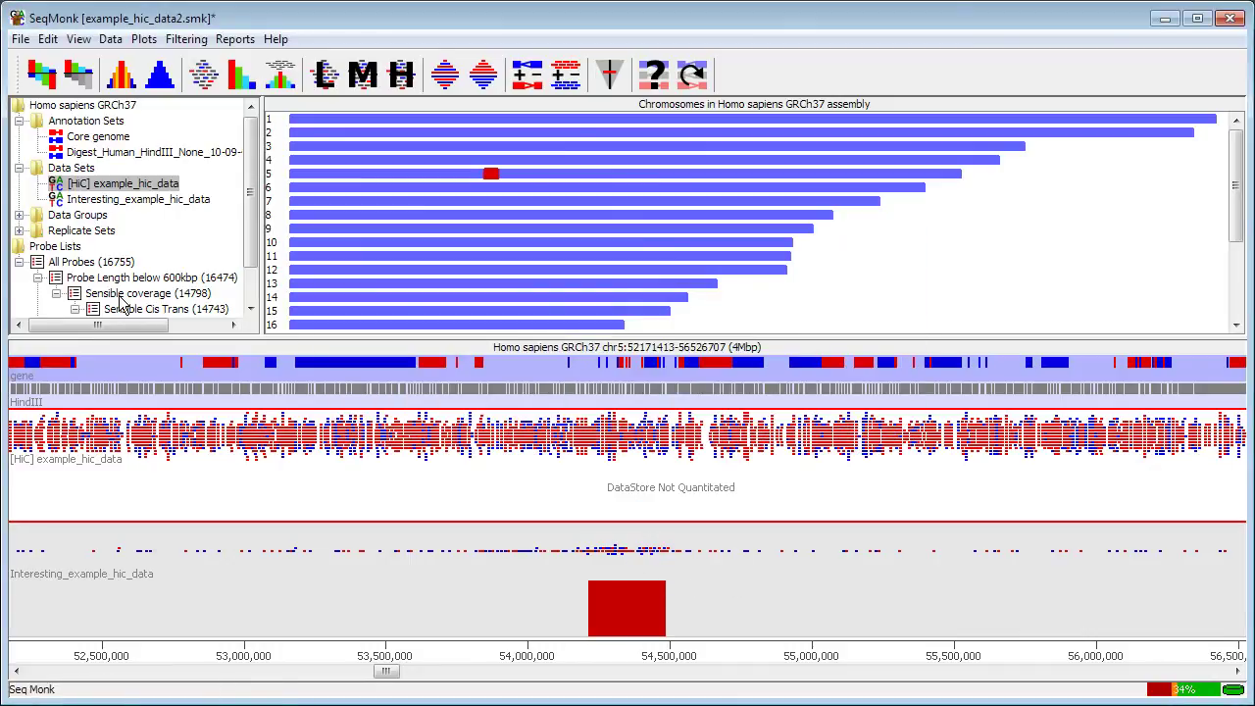
scroll(126, 289, "down", 1)
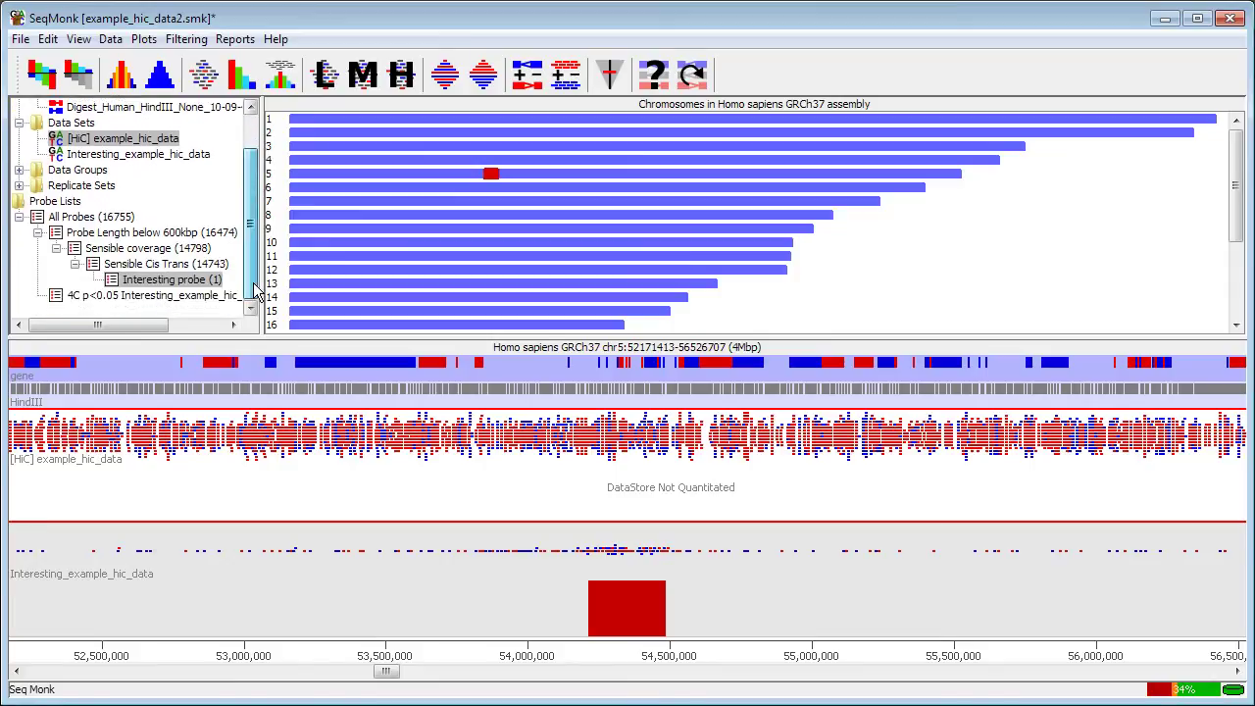
left_click(122, 263)
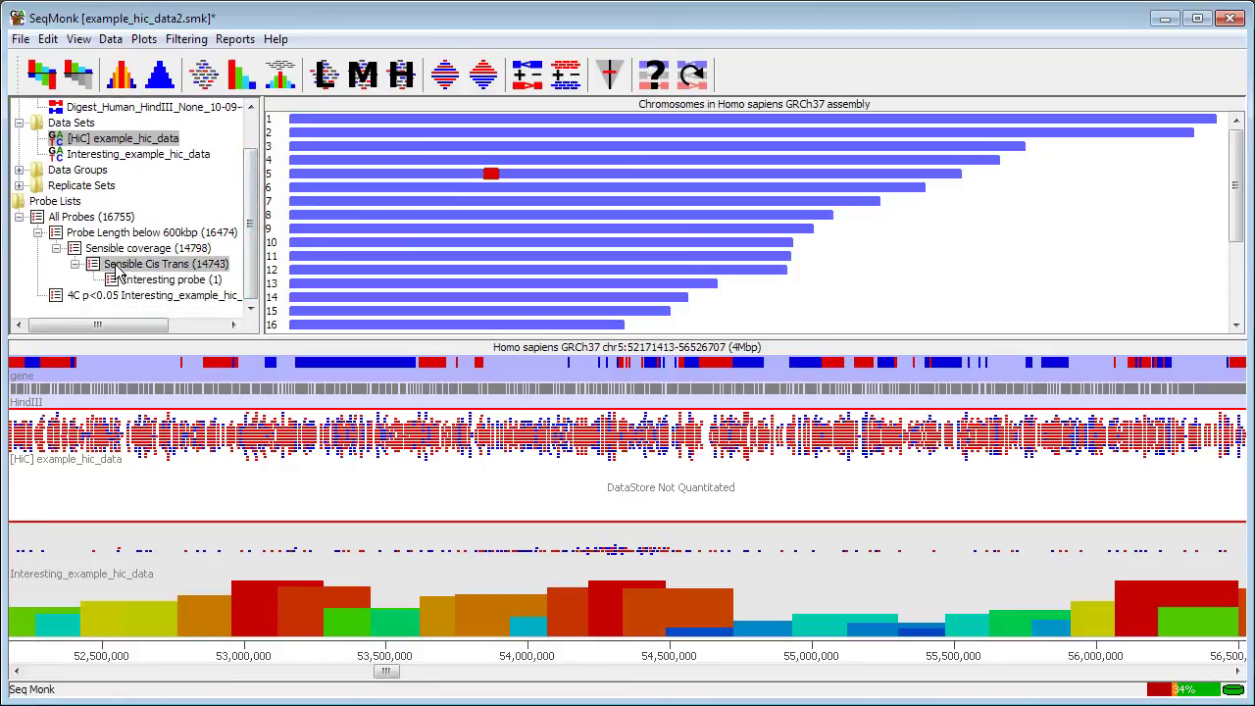
scroll(600, 559, "down", 3)
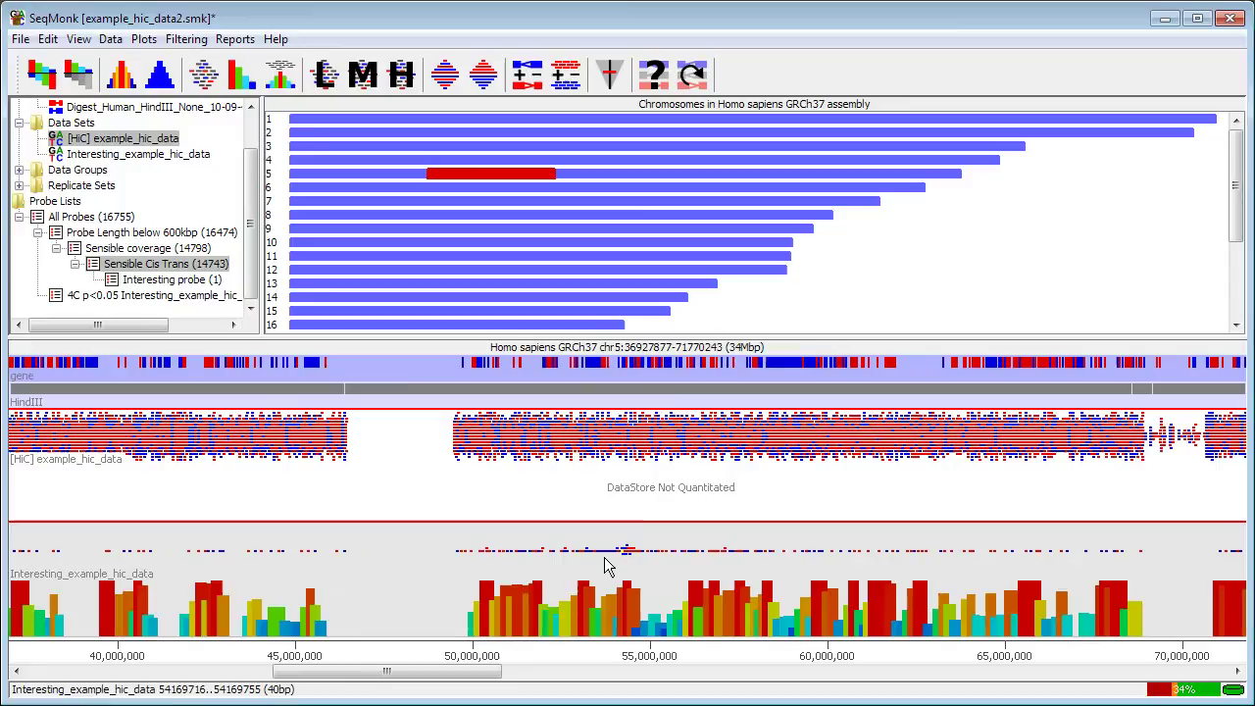
key("ctrl+d")
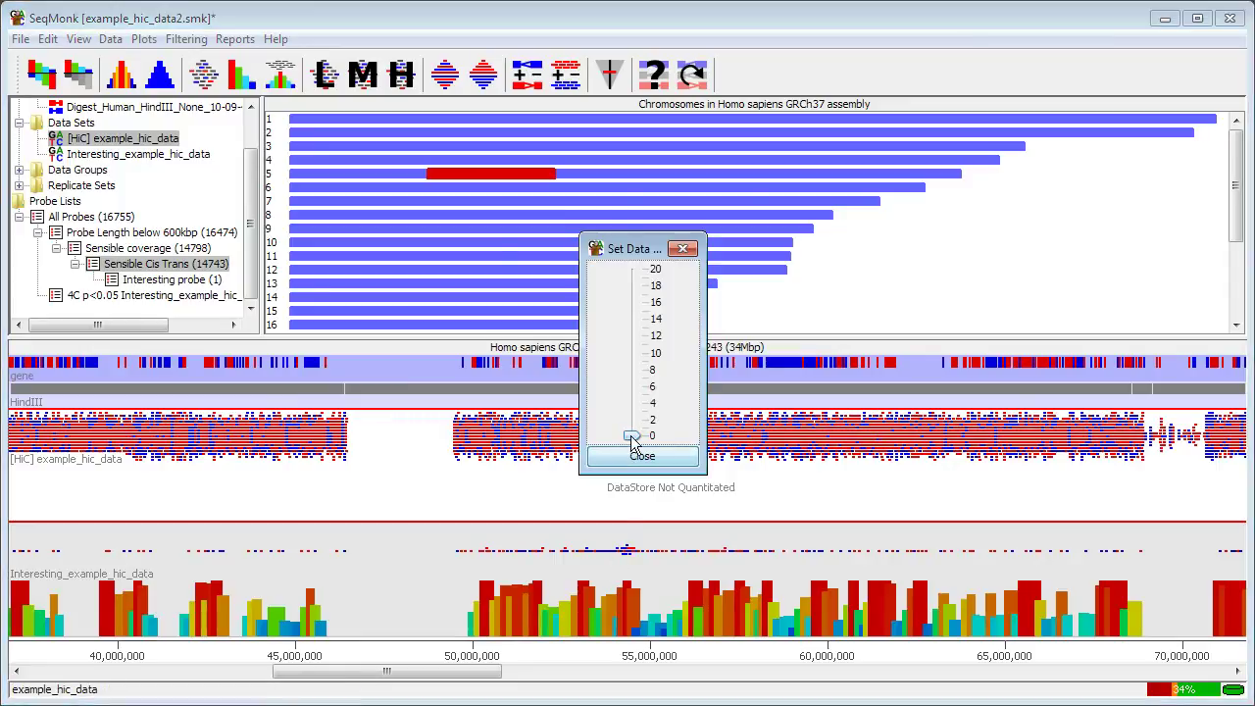
left_click_drag(632, 438, 632, 424)
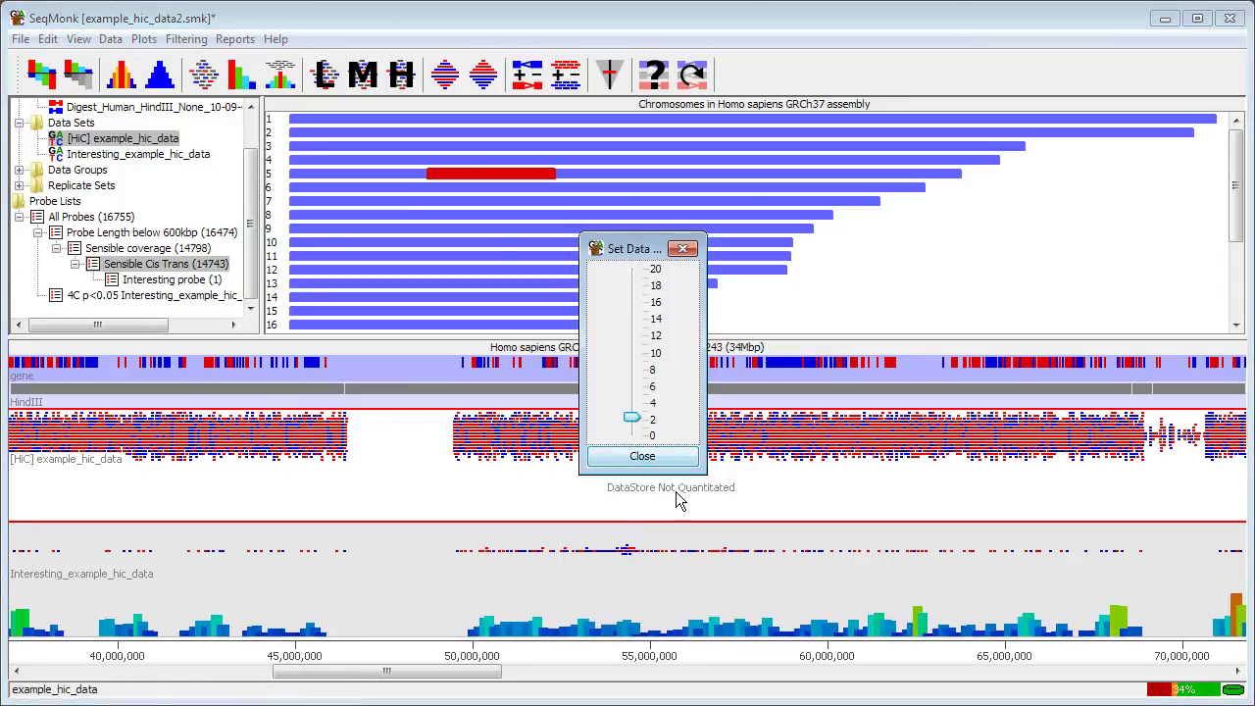
left_click(674, 460)
key("alt+Tab")
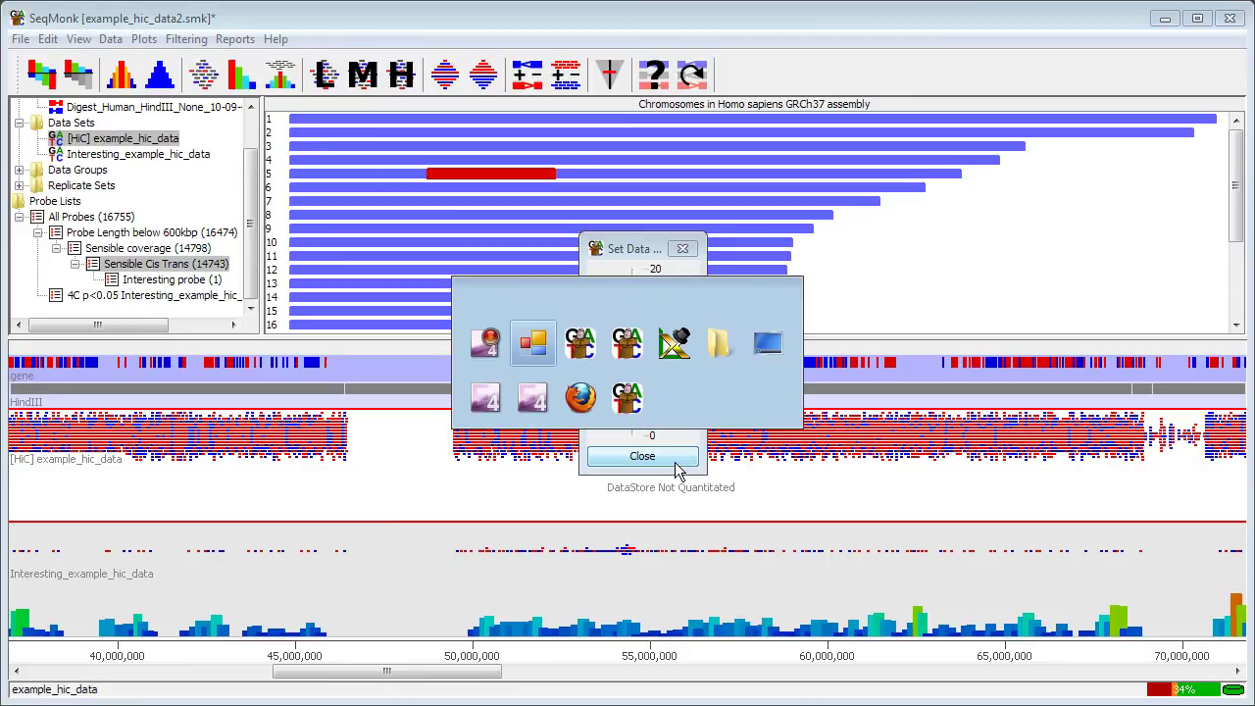
key("Tab")
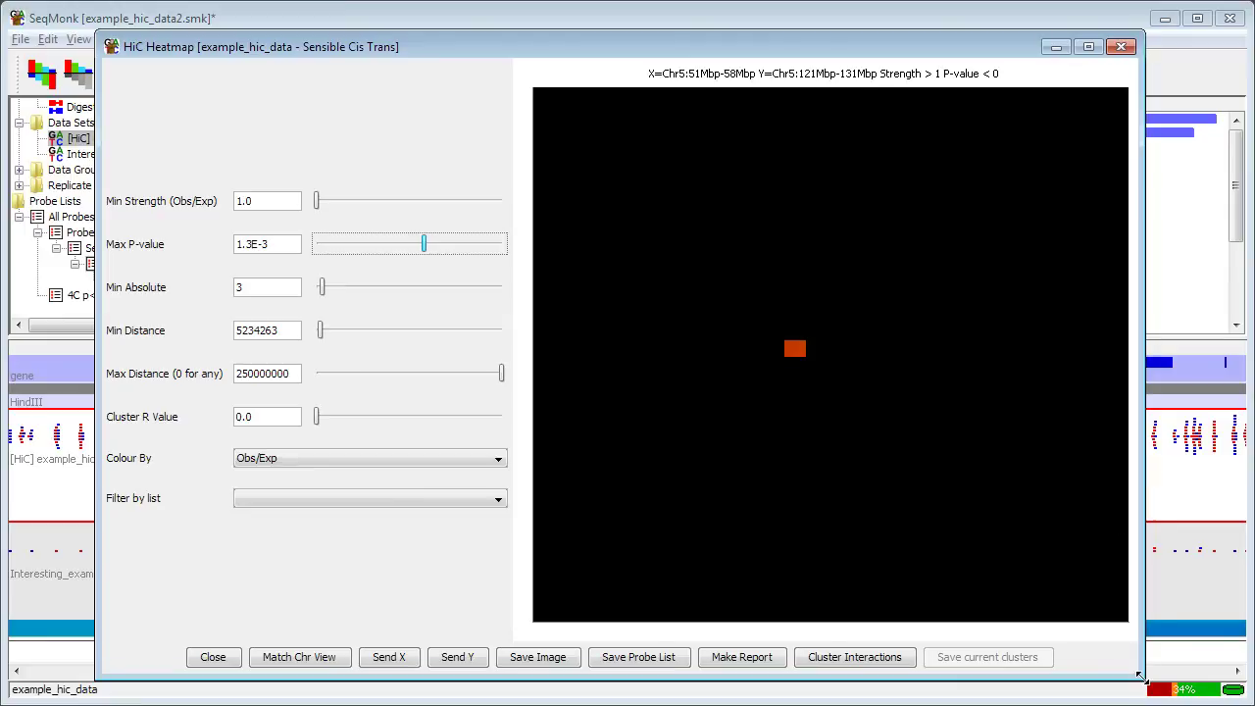
Shrink the heatmap and jump the track view to the chr5 interaction point
left_click_drag(1140, 677, 698, 294)
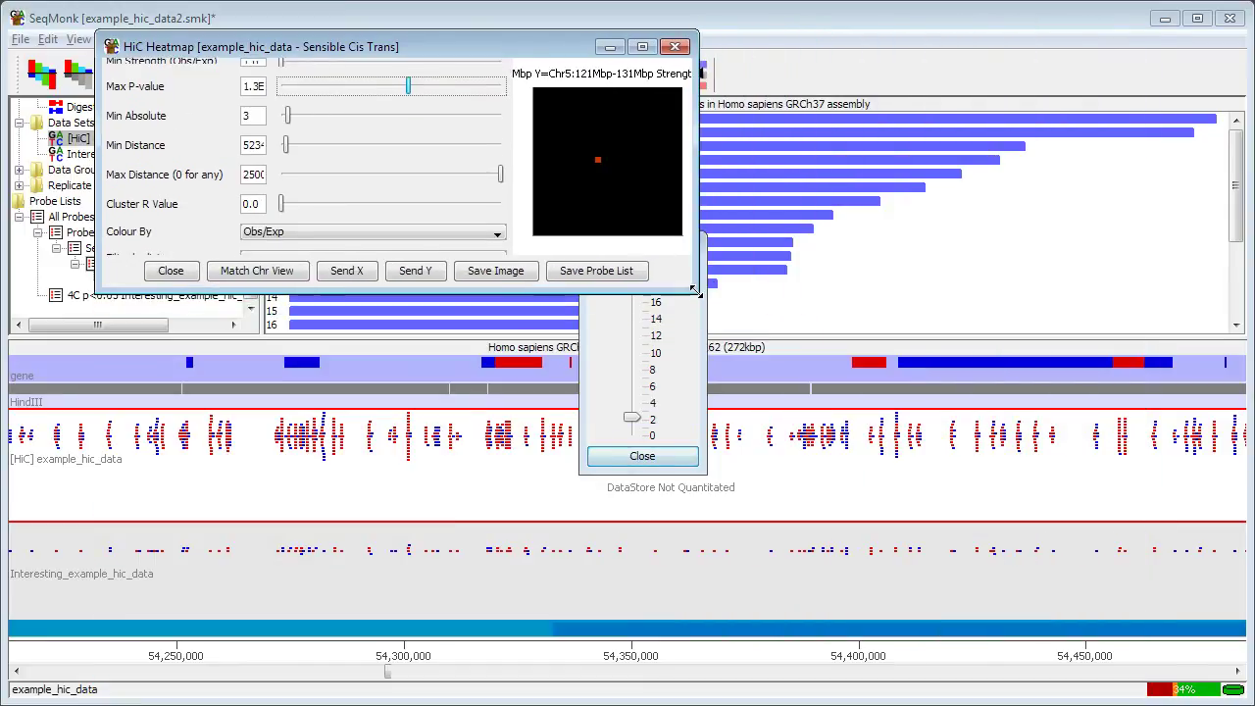
left_click(637, 458)
key("alt+Tab")
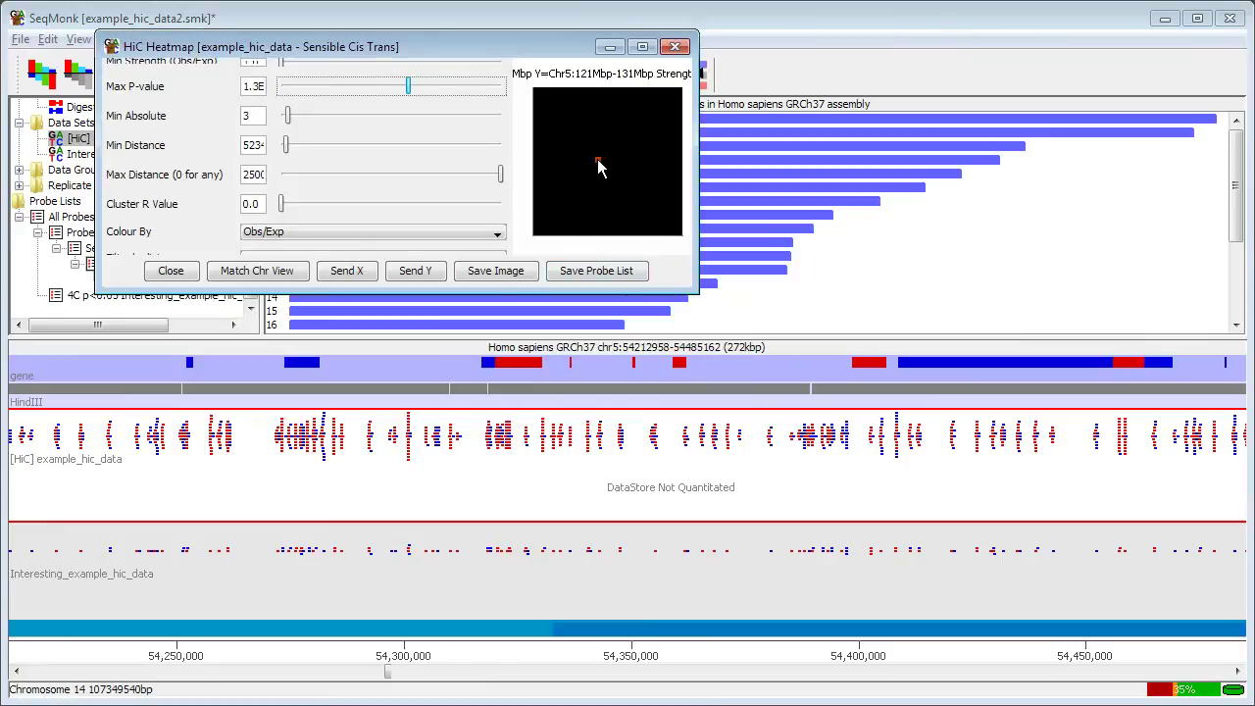
left_click(598, 164)
left_click(681, 549)
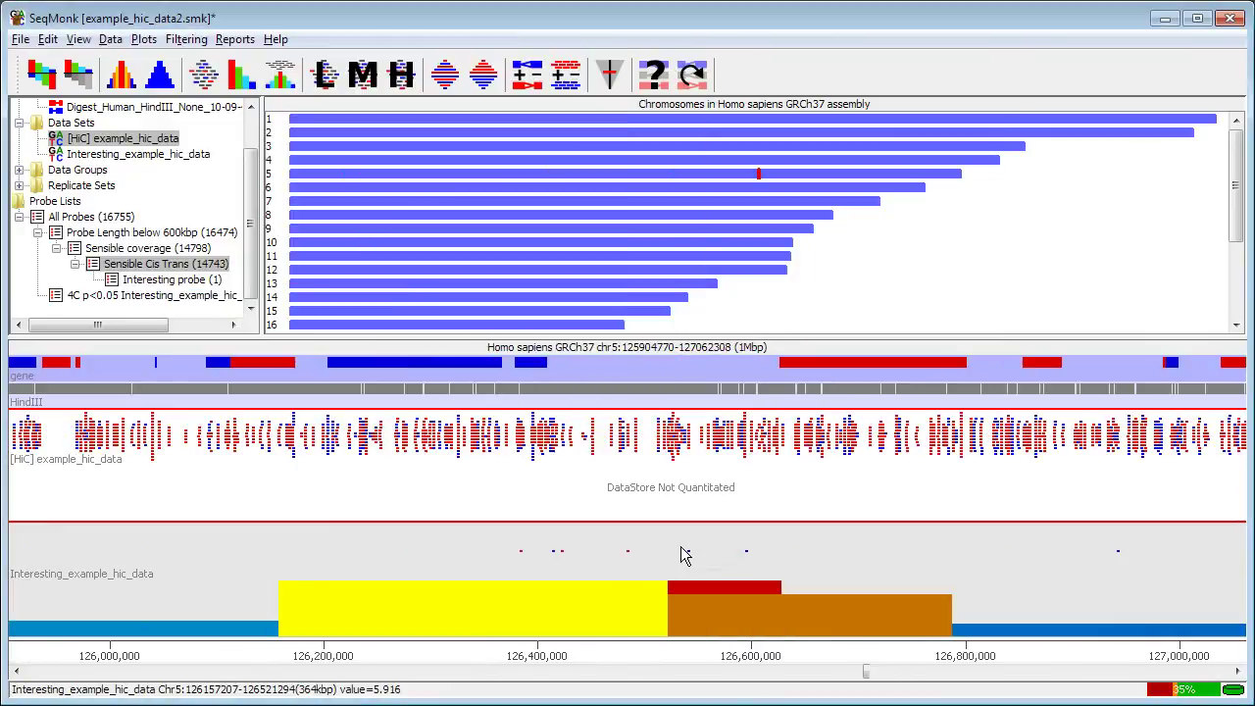
scroll(684, 554, "down", 3)
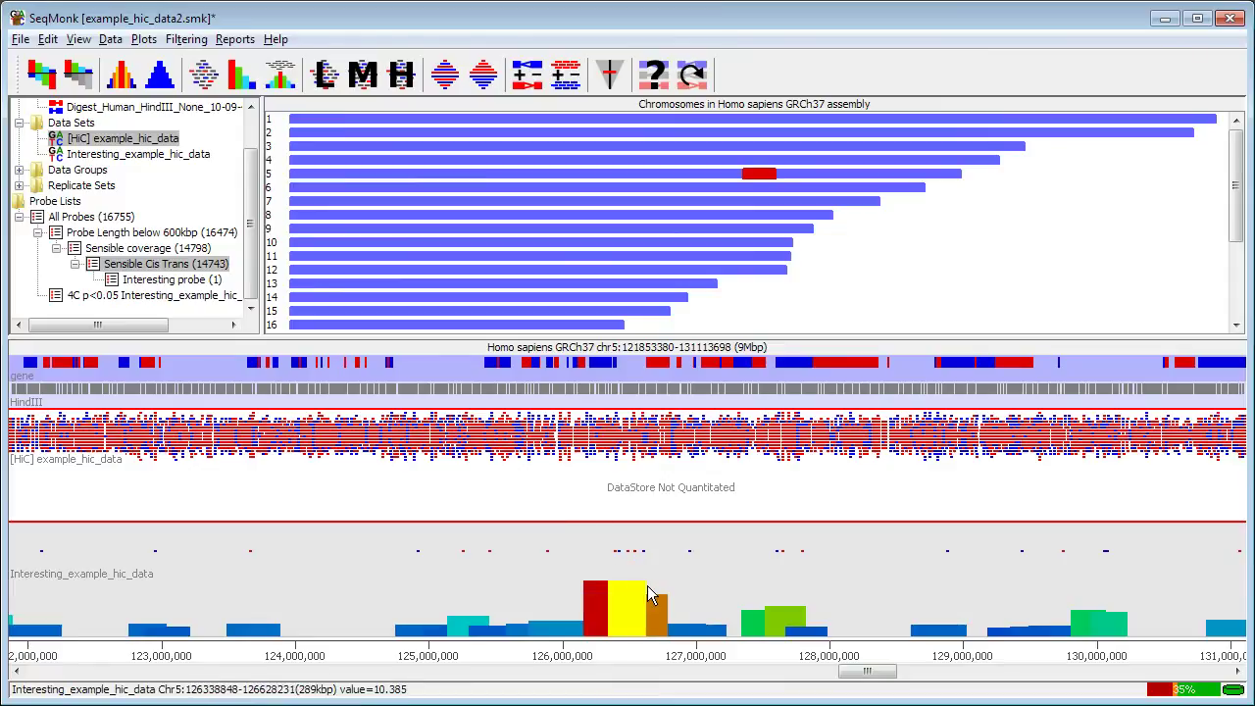
Focus the track view on the chr5 enrichment peak near 126 Mbp, then reopen and enlarge the heatmap
key("alt+Tab")
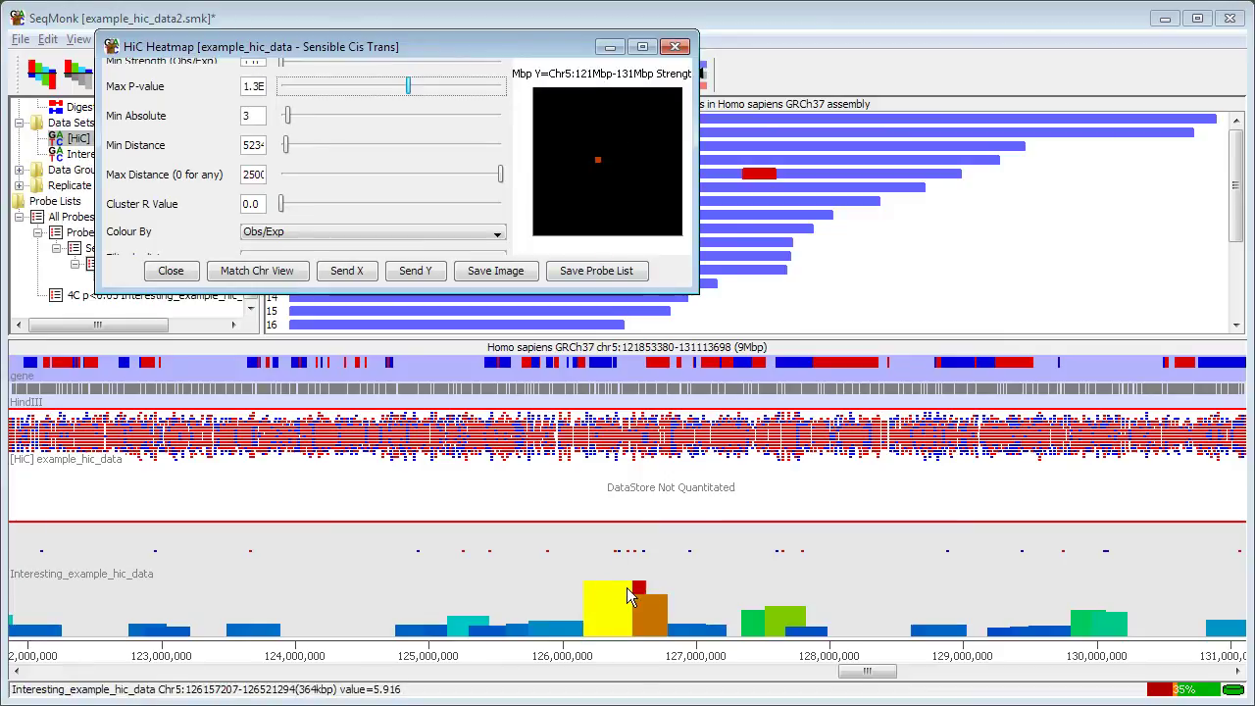
left_click(579, 575)
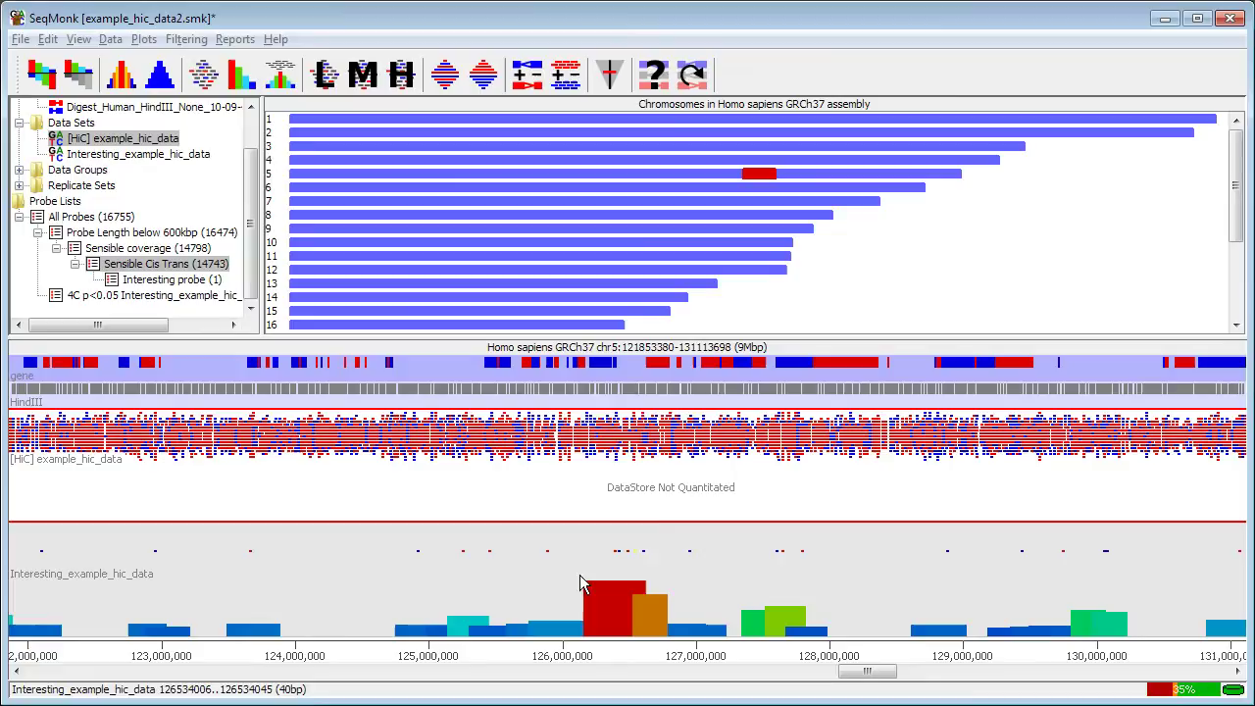
left_click_drag(579, 575, 683, 575)
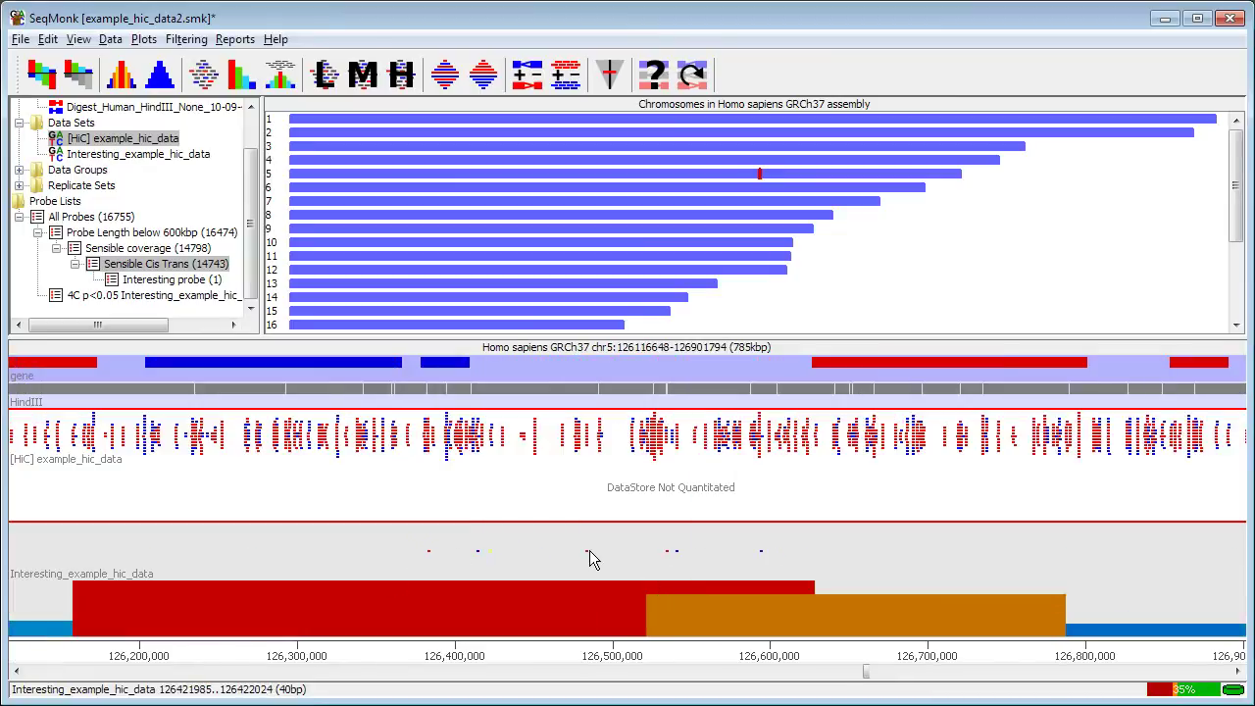
scroll(524, 557, "down", 5)
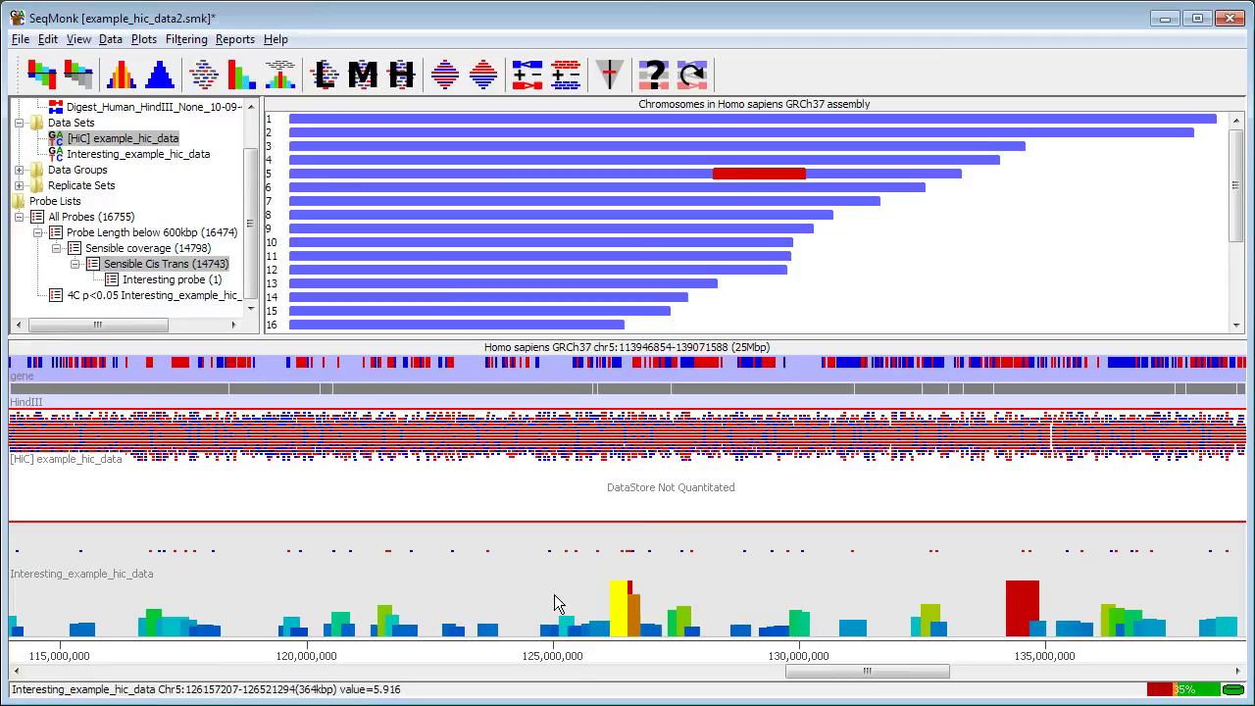
double_click(652, 576)
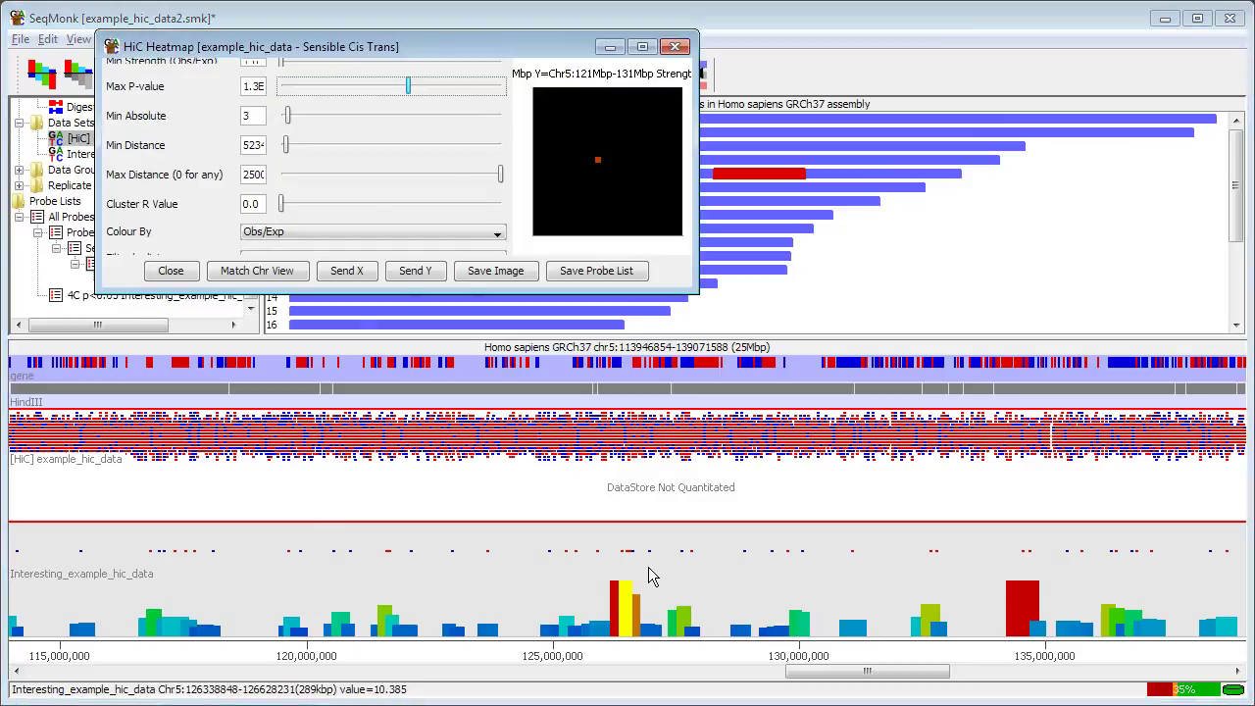
left_click_drag(695, 292, 952, 586)
Zoom the heatmap out to chromosomes 3–10, then box-zoom onto the chromosome 5 block
left_click(795, 343)
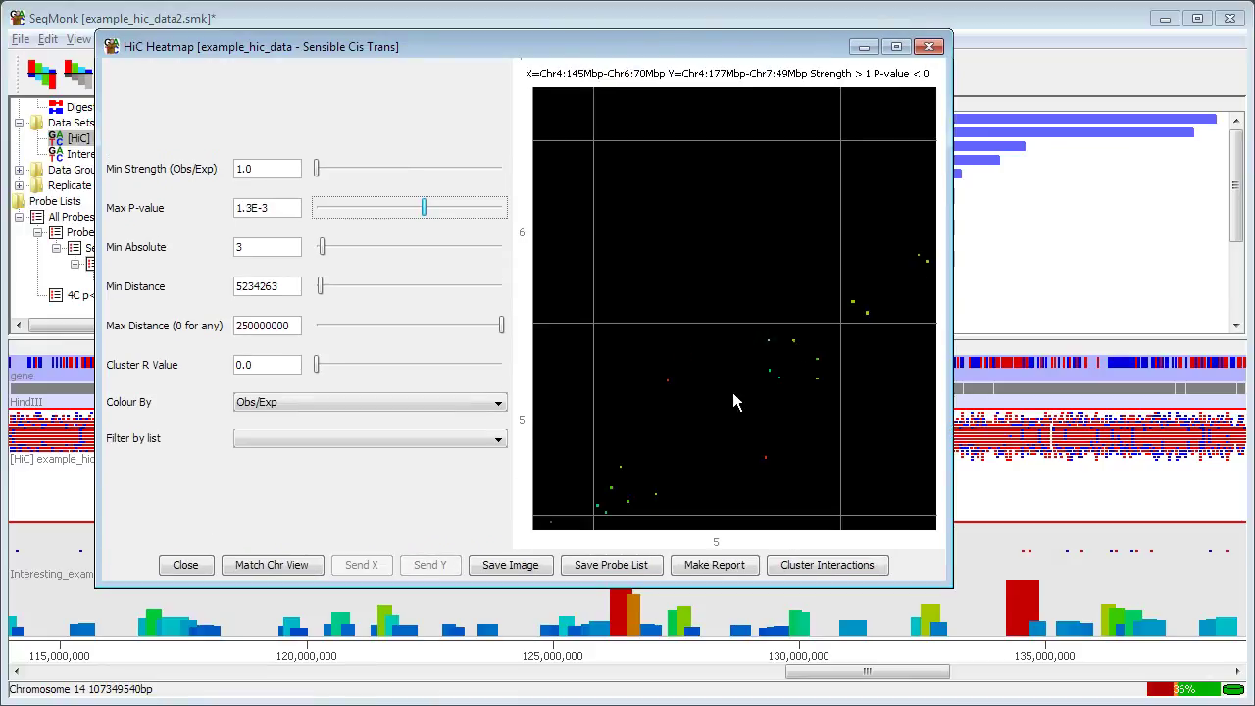
left_click(745, 436)
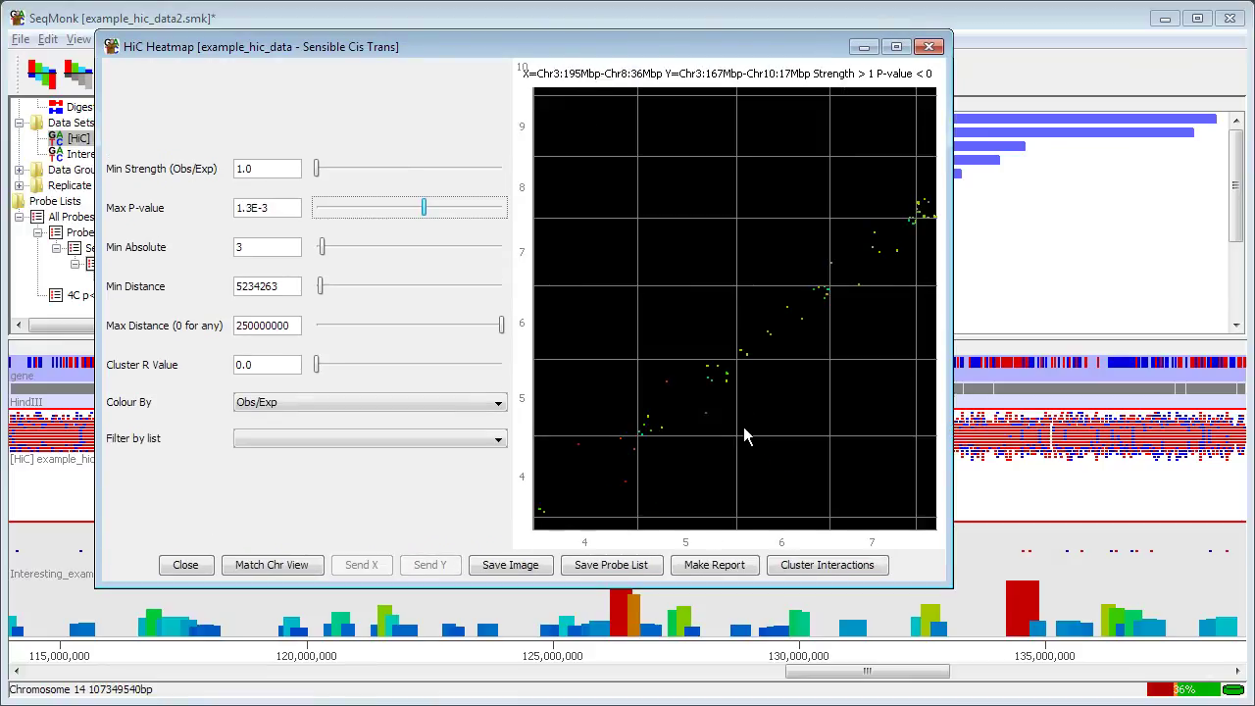
left_click_drag(632, 363, 743, 454)
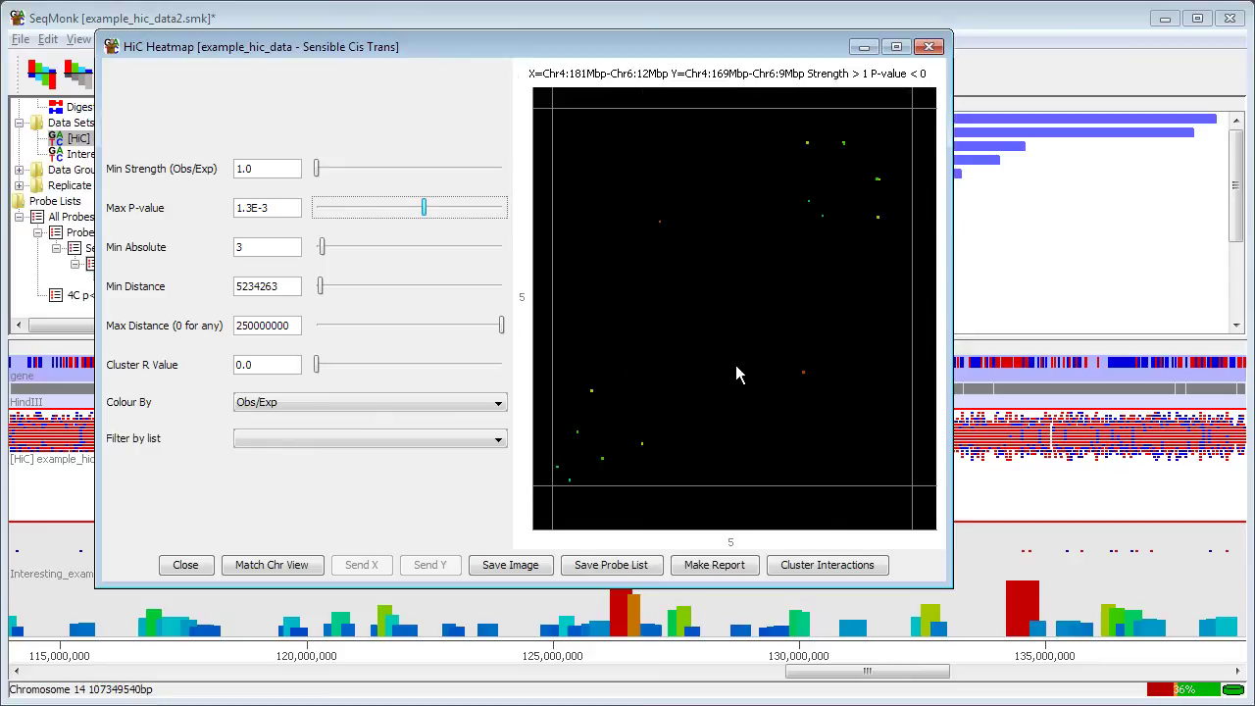